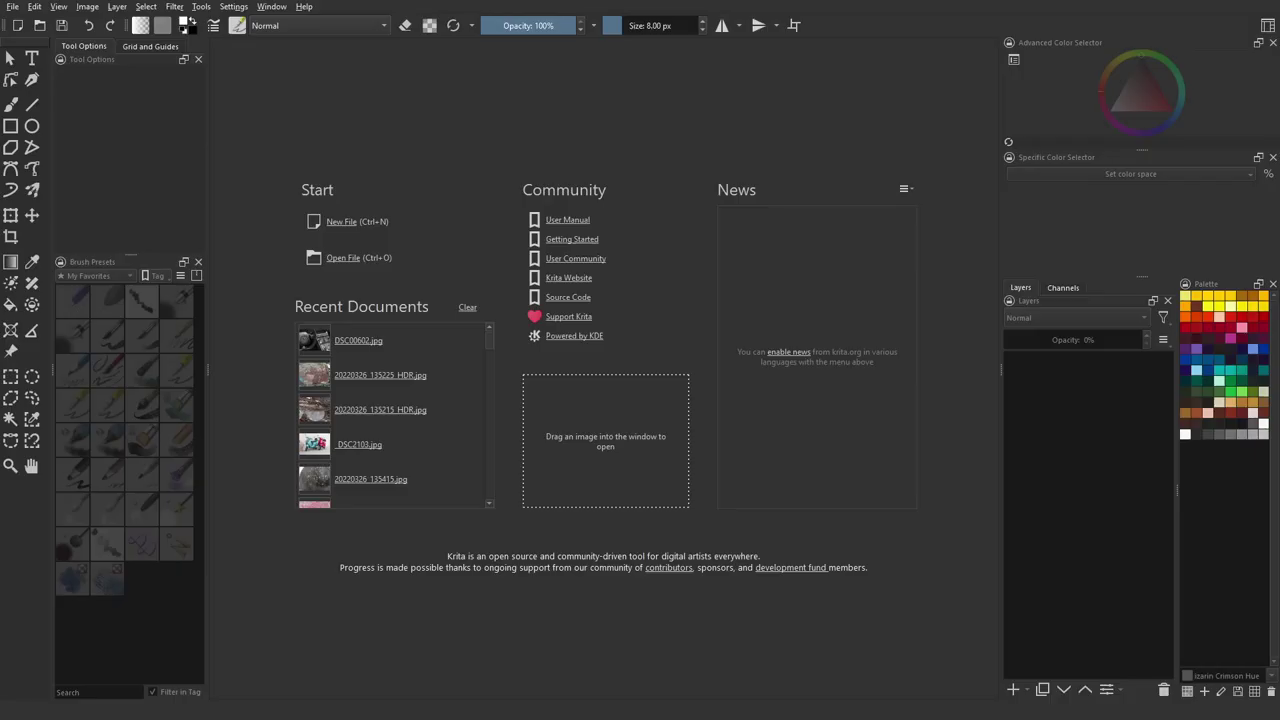
Create a new 1024 × 1024 px RGB/Alpha document at 16-bit integer depth, with two layers and a black background fill
left_click(345, 221)
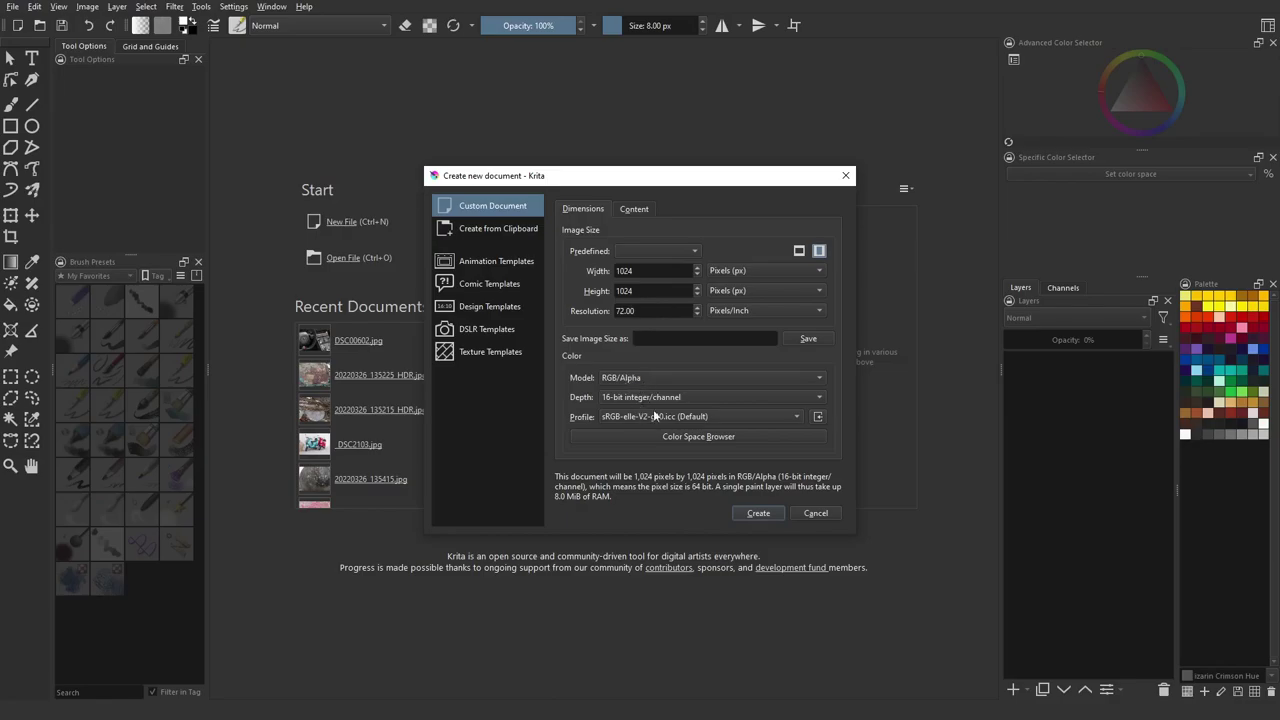
left_click(632, 210)
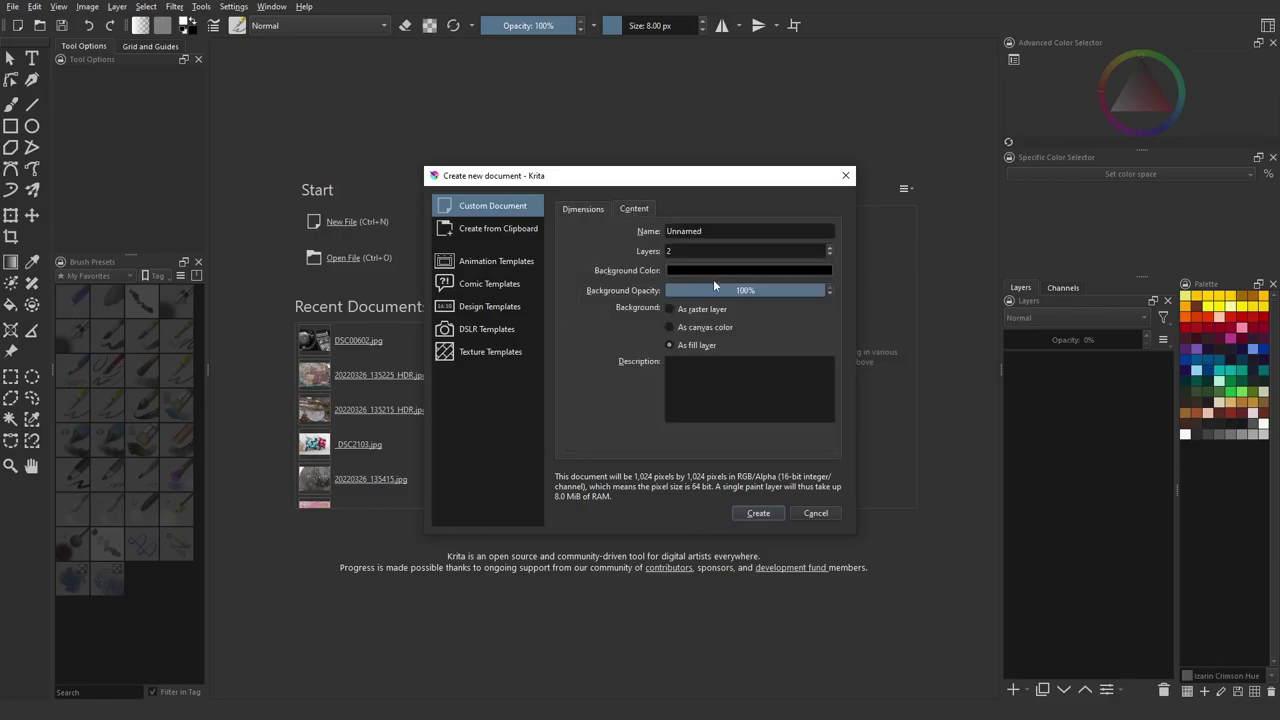
left_click(757, 514)
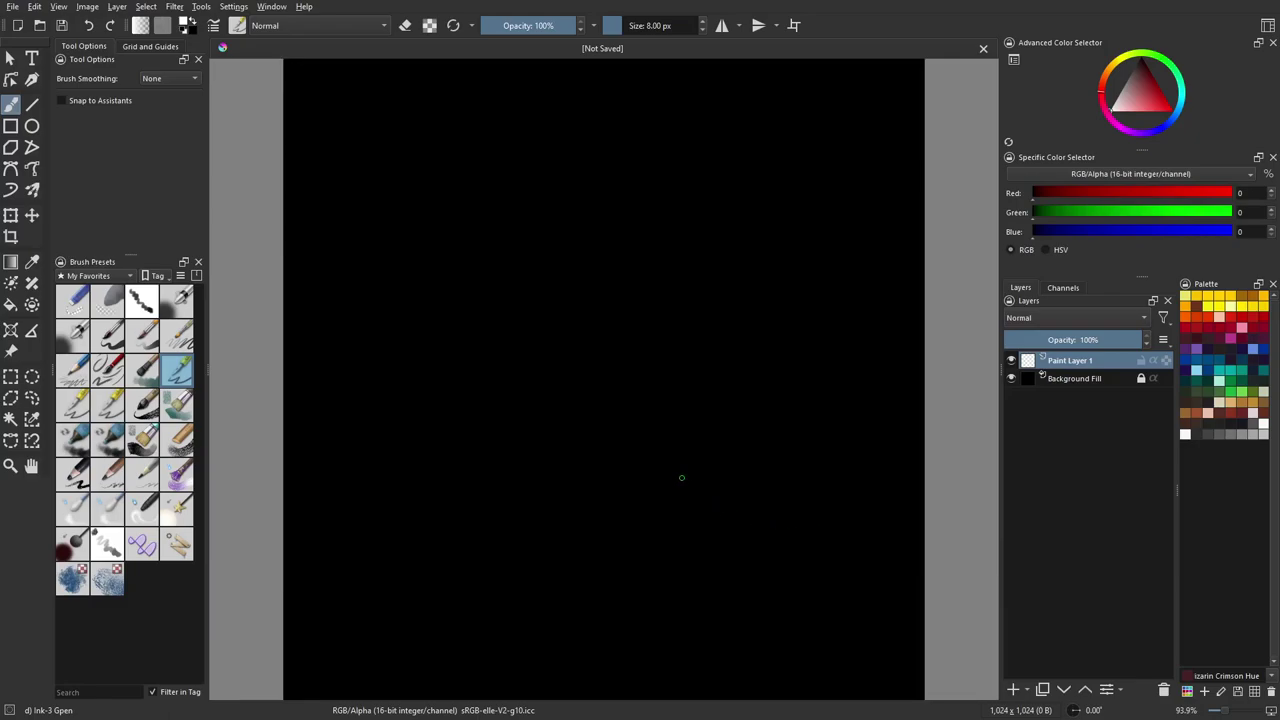
Switch the colour sliders to HSV, set the paint colour to white with value 100, and enlarge the brush to about 28 px
left_click_drag(560, 398, 557, 404, "shift")
left_click(1046, 250)
left_click_drag(1180, 234, 1255, 241)
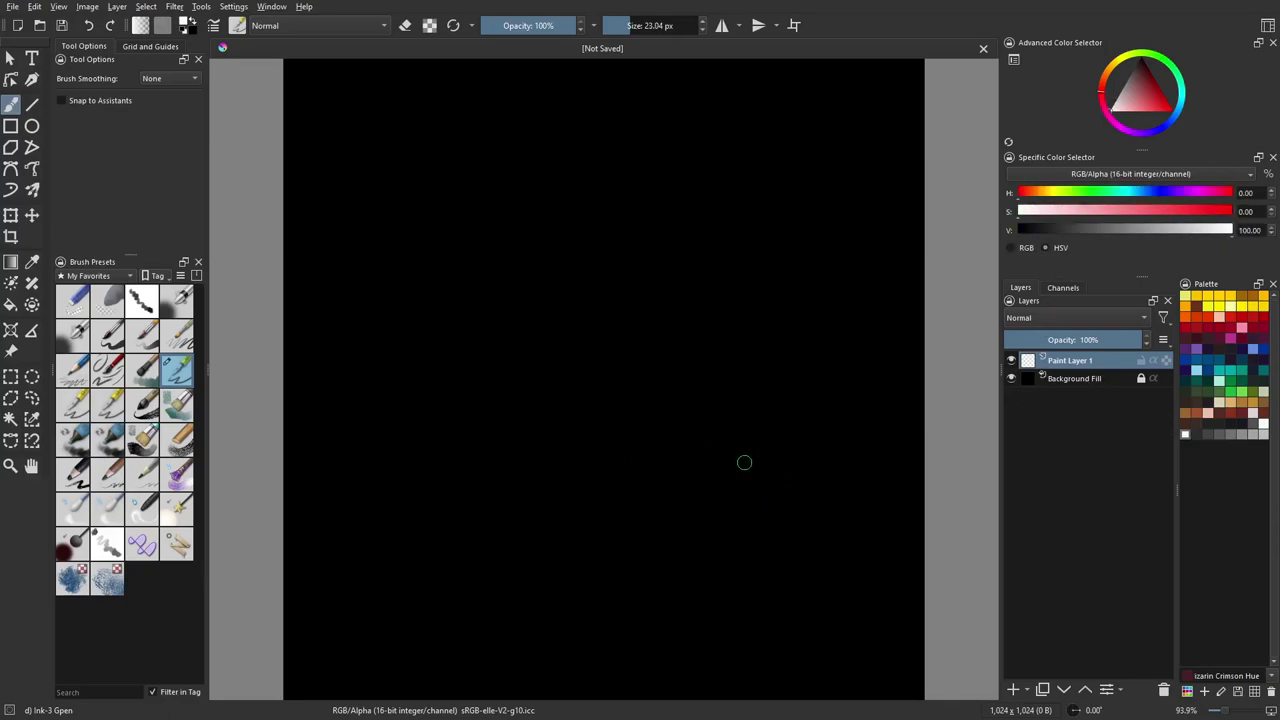
left_click_drag(582, 468, 586, 489, "shift")
key("minus")
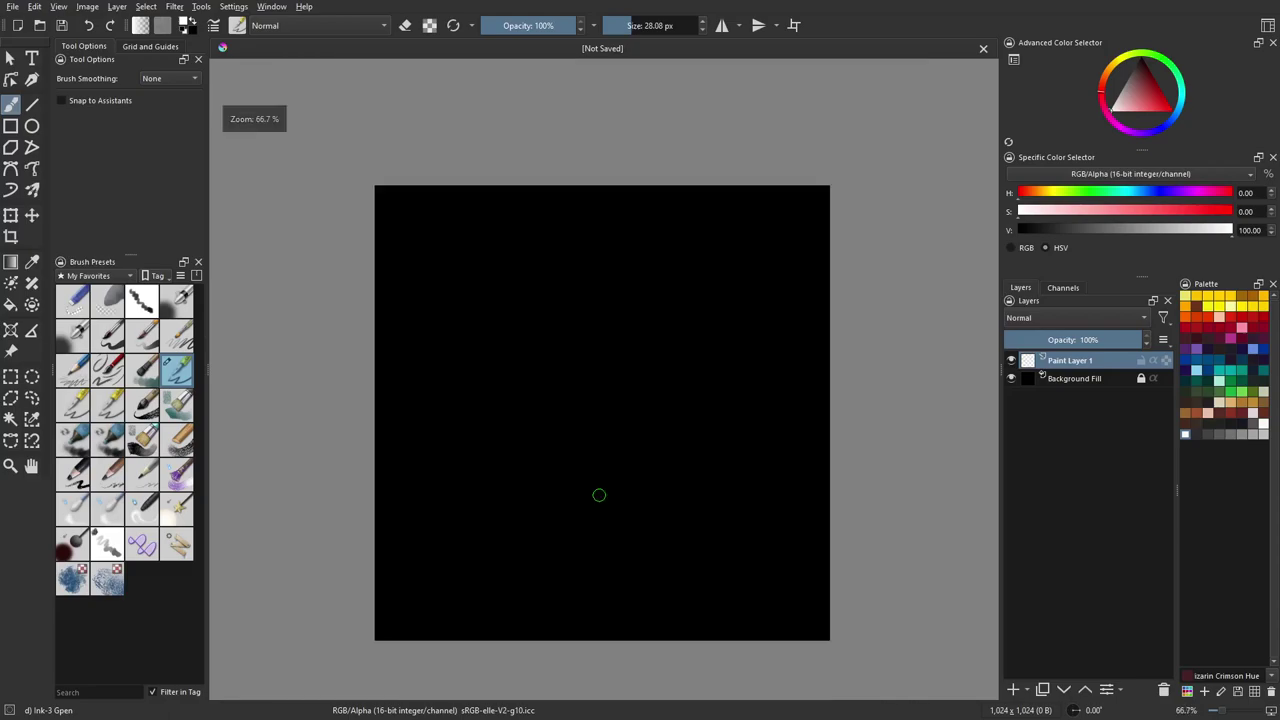
mouse_move(624, 637)
left_mouse_down()
mouse_move(449, 597)
mouse_move(445, 188)
mouse_move(830, 404)
mouse_move(511, 555)
left_mouse_up()
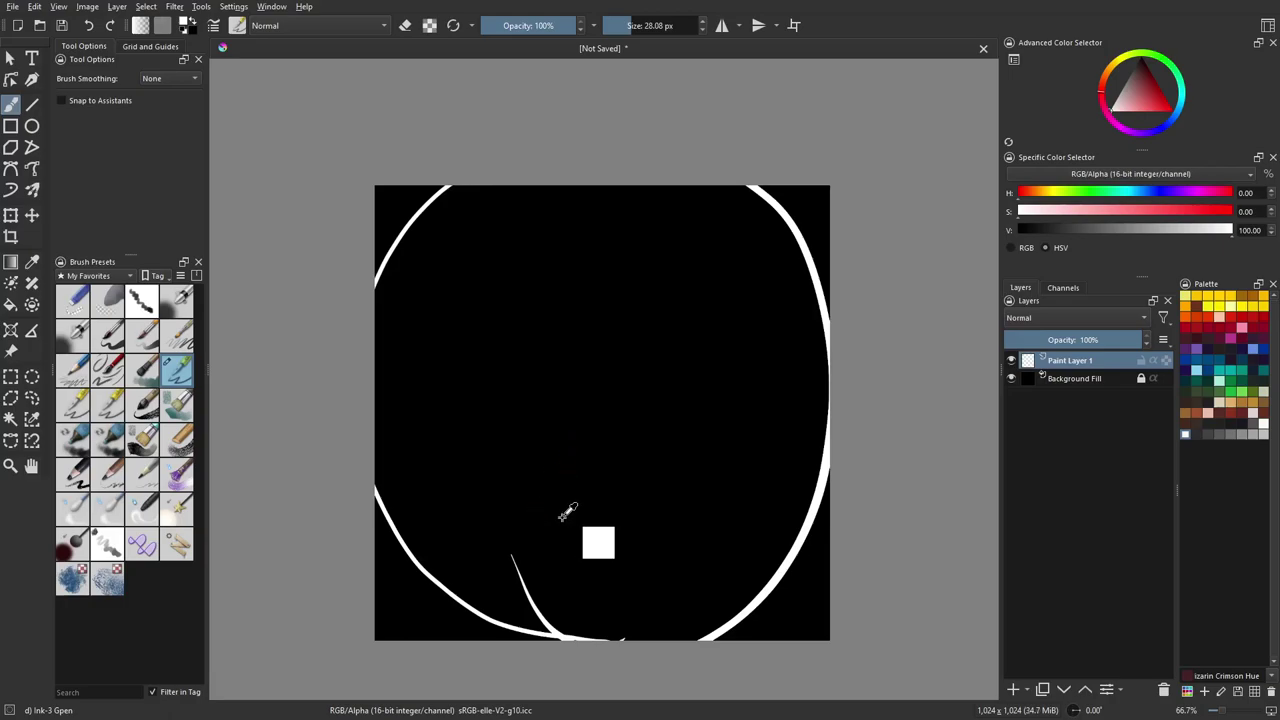
key("ctrl+z")
mouse_move(400, 465)
left_mouse_down()
mouse_move(420, 505)
mouse_move(764, 368)
mouse_move(451, 486)
left_mouse_up()
key("ctrl+z")
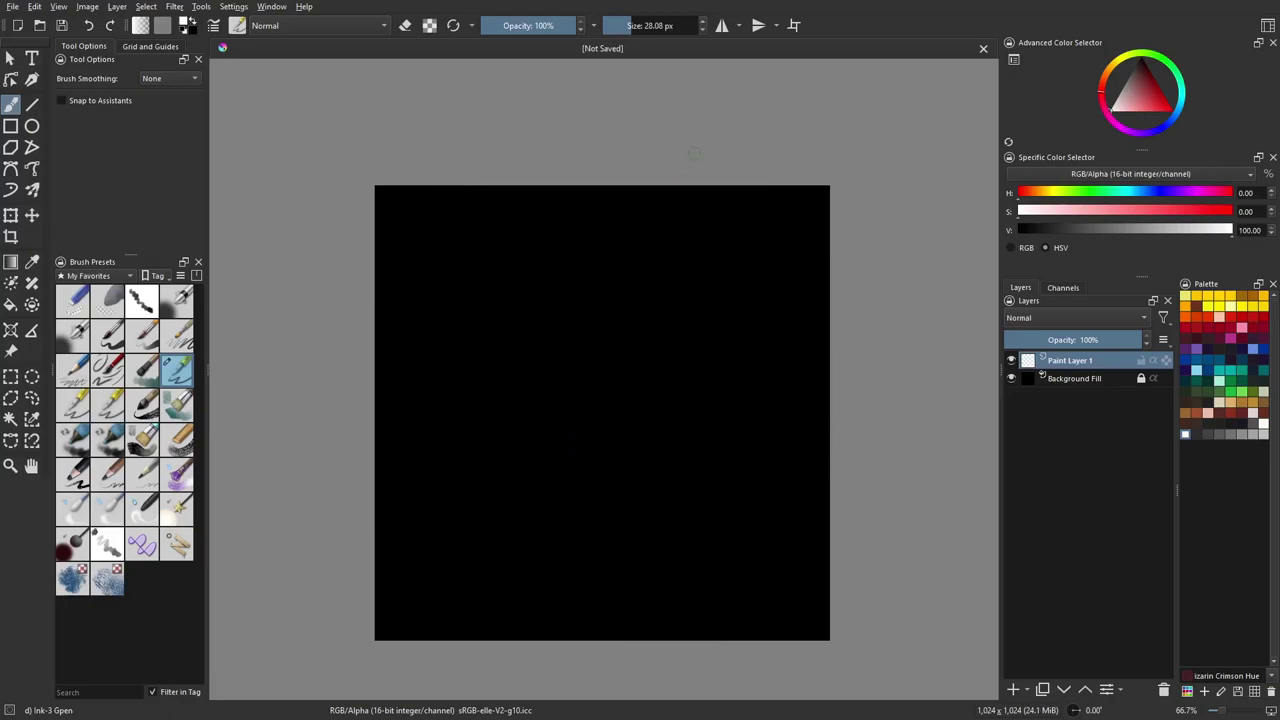
Try a white zigzag stroke in wrap-around mode, undo it, and turn wrap-around mode off
left_click(794, 26)
mouse_move(350, 462)
left_mouse_down()
mouse_move(503, 263)
mouse_move(772, 270)
mouse_move(900, 420)
mouse_move(560, 520)
left_mouse_up()
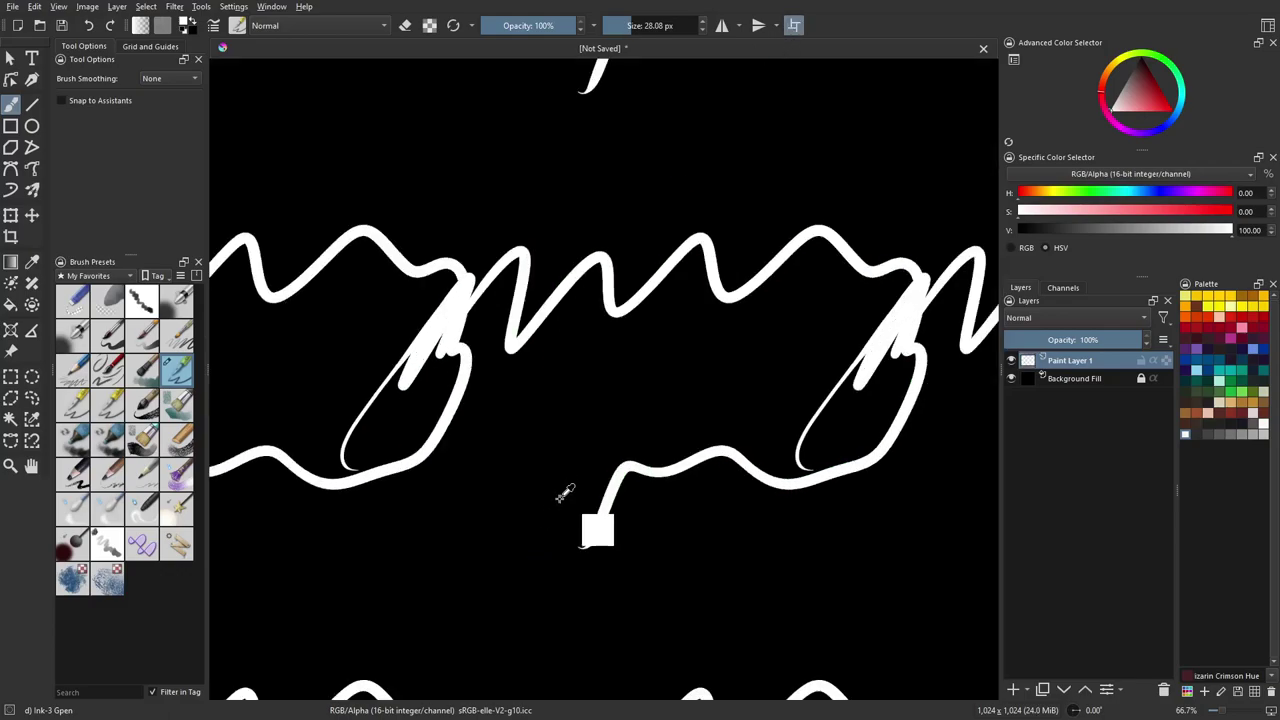
key("ctrl+z")
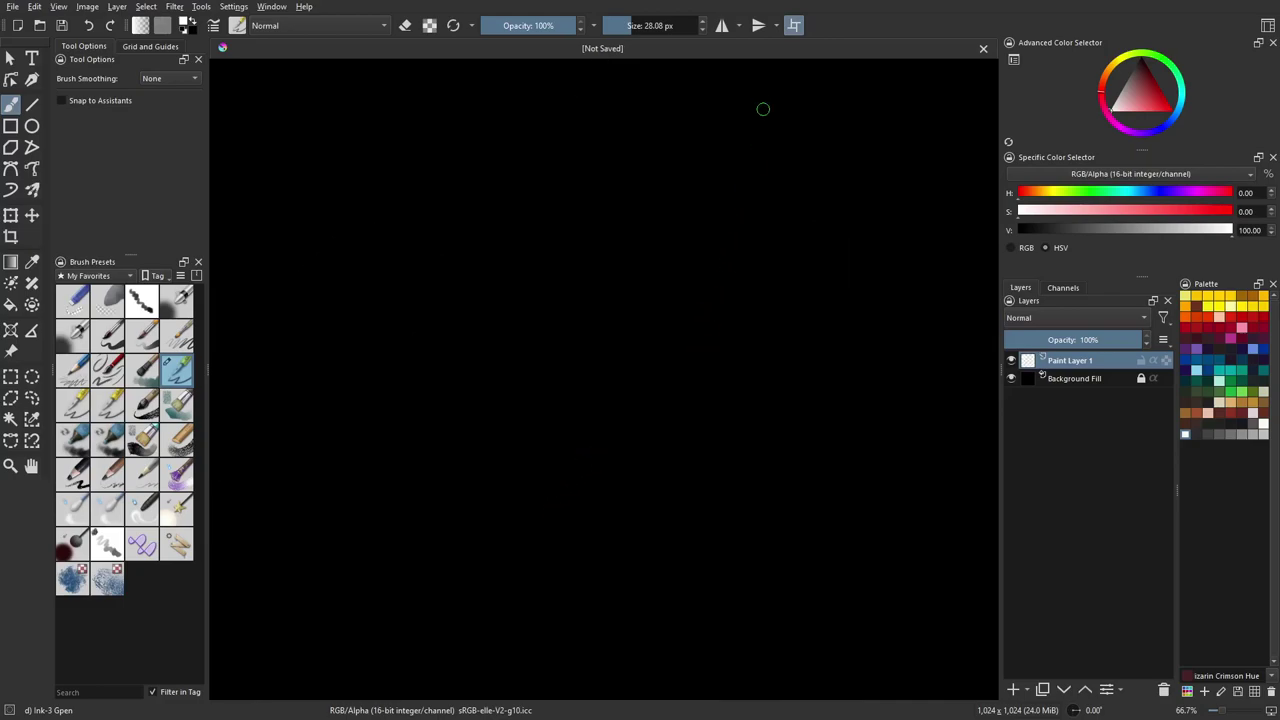
left_click(794, 28)
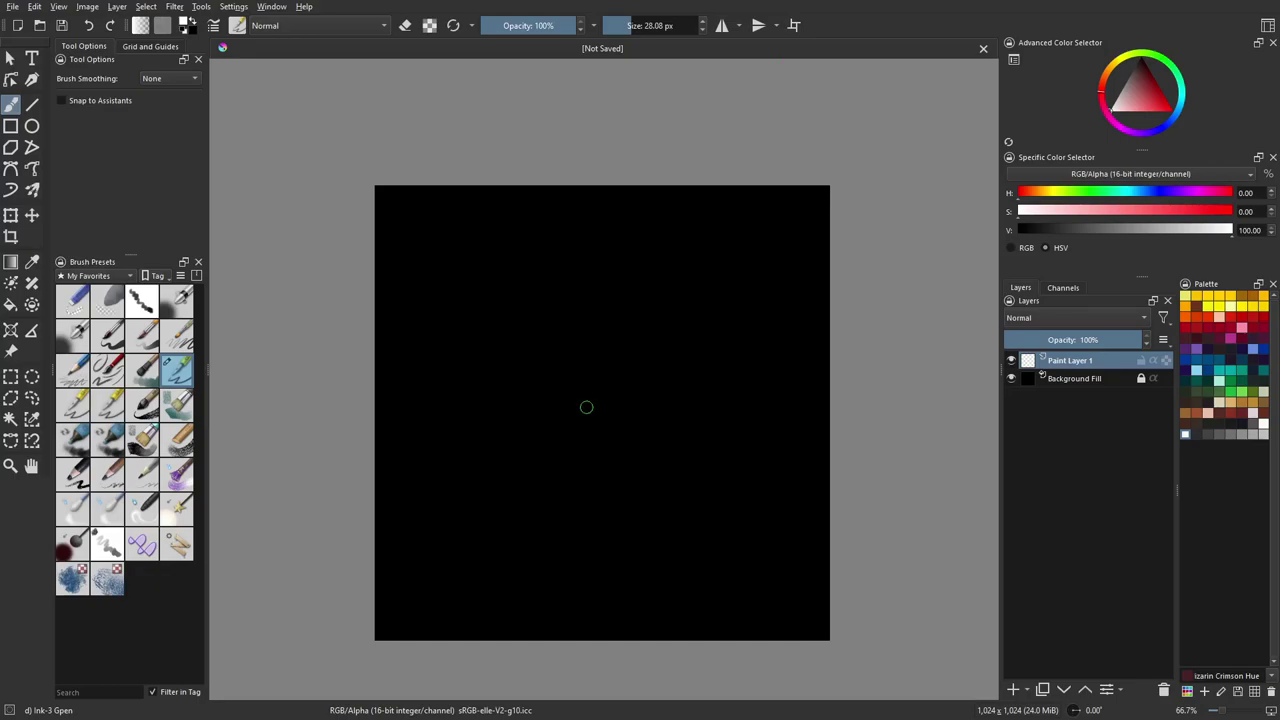
Paint a solid white wedge tapering downward in the canvas centre with a brush of about 72 px
left_click_drag(594, 363, 588, 357, "shift")
mouse_move(546, 317)
left_mouse_down()
mouse_move(555, 338)
mouse_move(569, 309)
mouse_move(611, 303)
mouse_move(563, 400)
mouse_move(580, 366)
mouse_move(634, 323)
mouse_move(609, 453)
mouse_move(614, 437)
left_mouse_up()
Soften the edges of the white wedge with a moderate Gaussian Blur
left_click(174, 7)
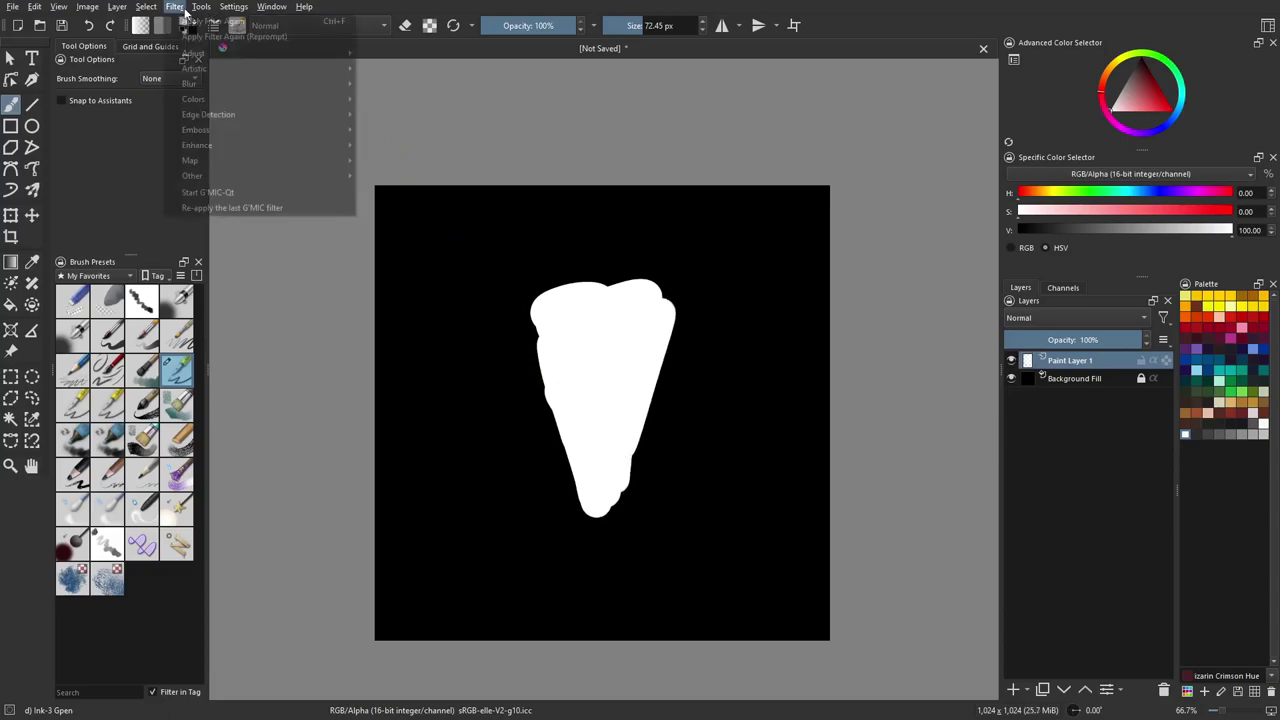
mouse_move(229, 84)
left_click(399, 100)
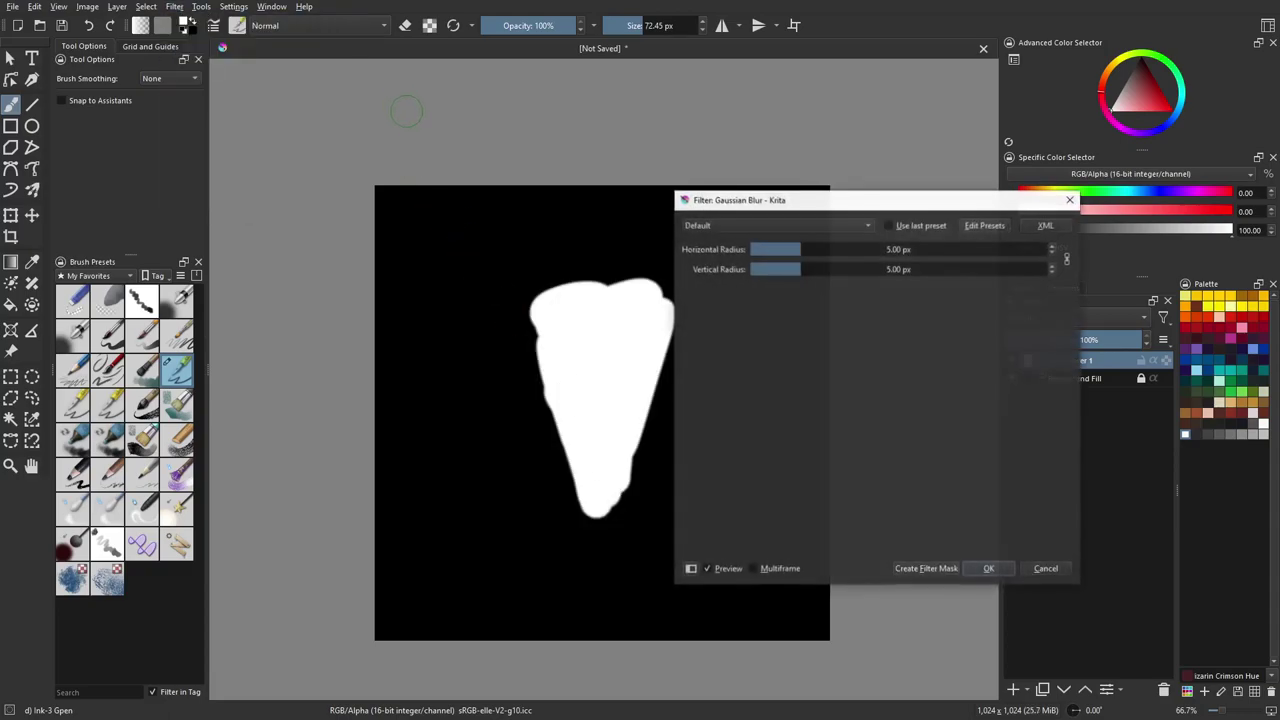
left_click(849, 250)
left_click(846, 253)
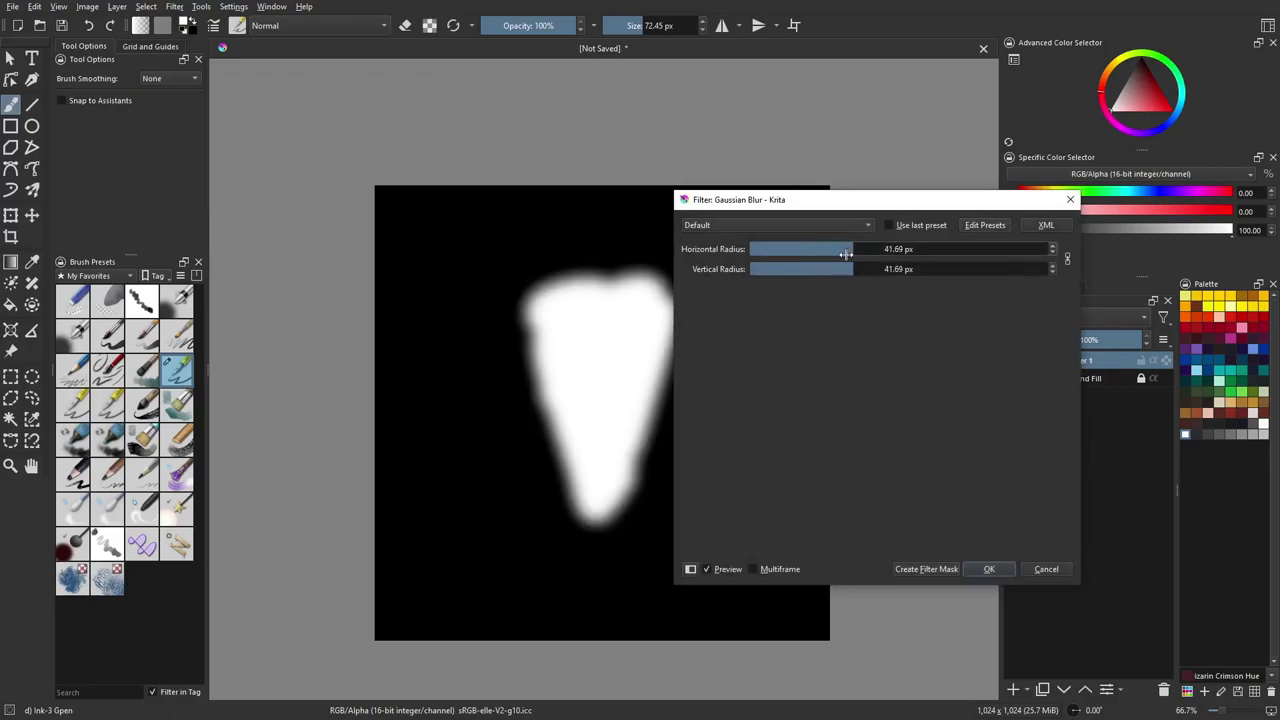
left_click(838, 249)
left_click_drag(828, 249, 822, 253)
left_click(989, 569)
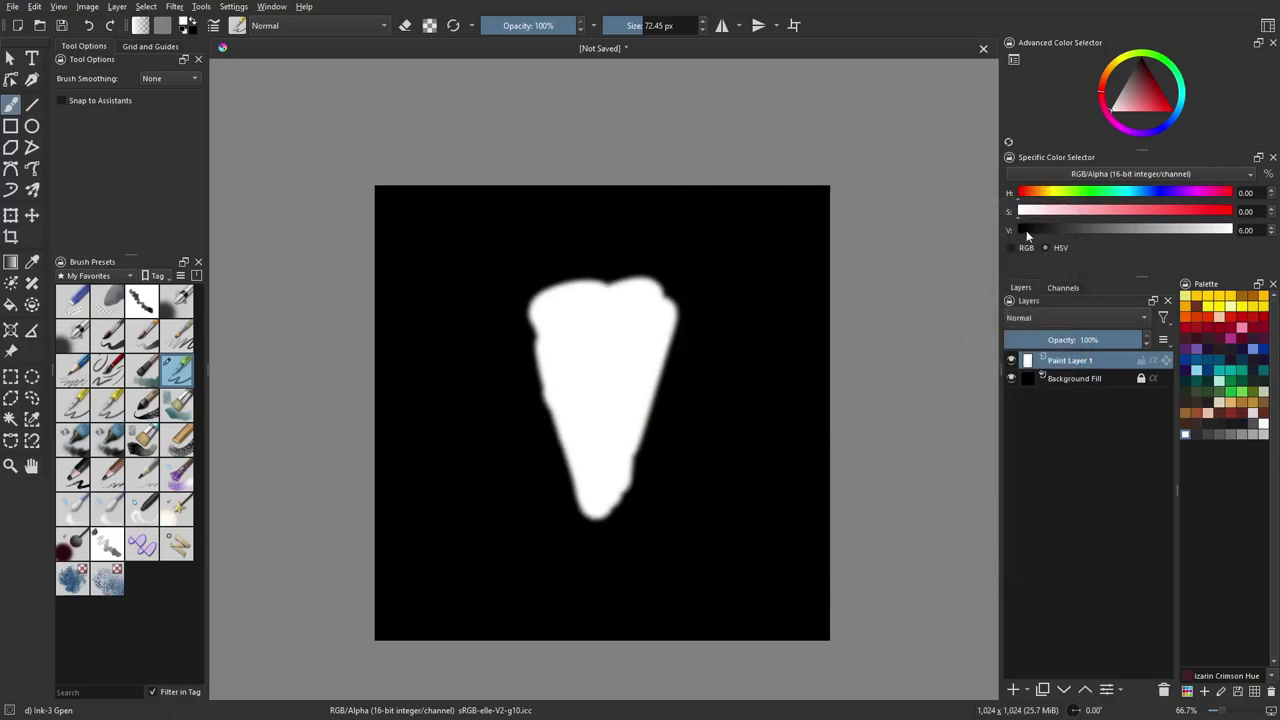
Set up black and white as the two paint colours, with black as the foreground
key("x")
left_click_drag(1109, 229, 1260, 238)
key("x")
key("x")
key("x")
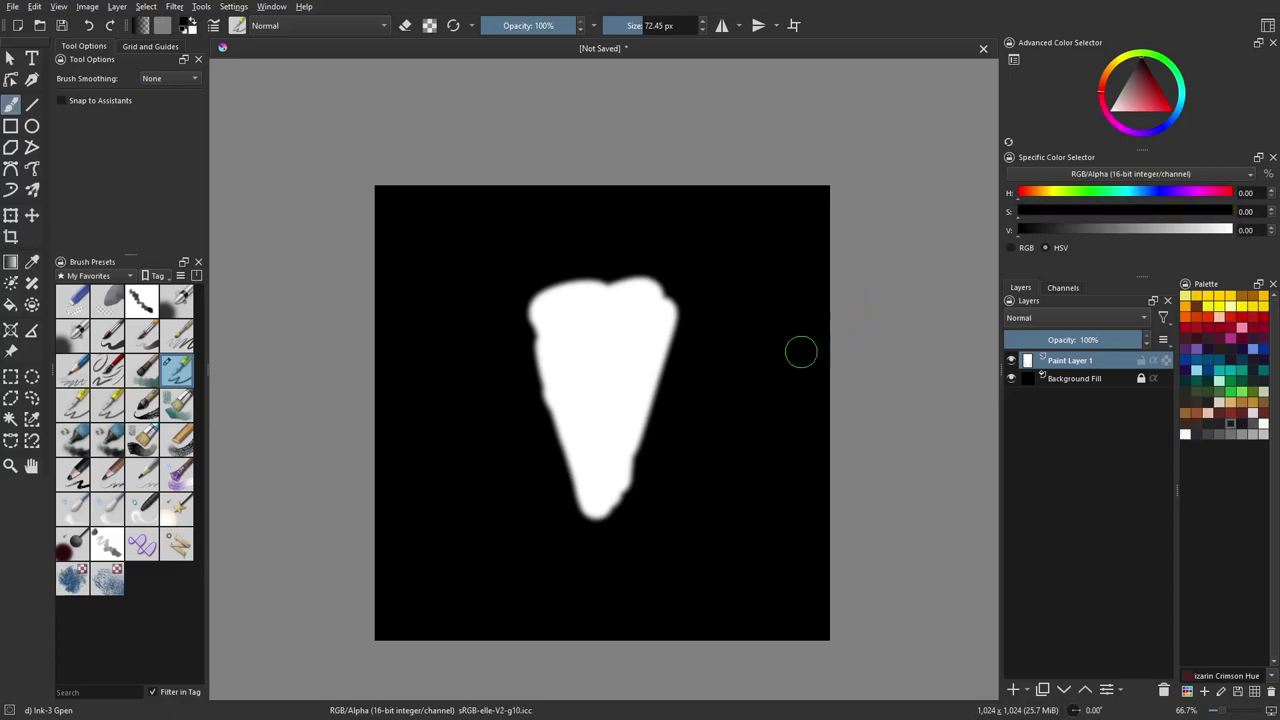
key("x")
key("x")
Carve tapered black slits inward from all edges of the white wedge with a brush of about 52 px, giving it a feathered outline
key("[")
left_click_drag(545, 493, 543, 484, "shift")
mouse_move(584, 526)
left_mouse_down("shift")
mouse_move(595, 528)
mouse_move(601, 403)
mouse_move(574, 398)
left_mouse_up("shift")
left_click_drag(538, 484, 545, 400)
left_click_drag(512, 428, 551, 340)
left_click_drag(508, 372, 557, 312)
left_click_drag(655, 445, 634, 391)
left_click_drag(636, 468, 630, 410)
left_click_drag(668, 325, 615, 360)
left_click_drag(675, 290, 632, 302)
mouse_move(579, 268)
left_mouse_down()
mouse_move(584, 303)
mouse_move(541, 321)
left_mouse_up()
left_click_drag(530, 388, 600, 348)
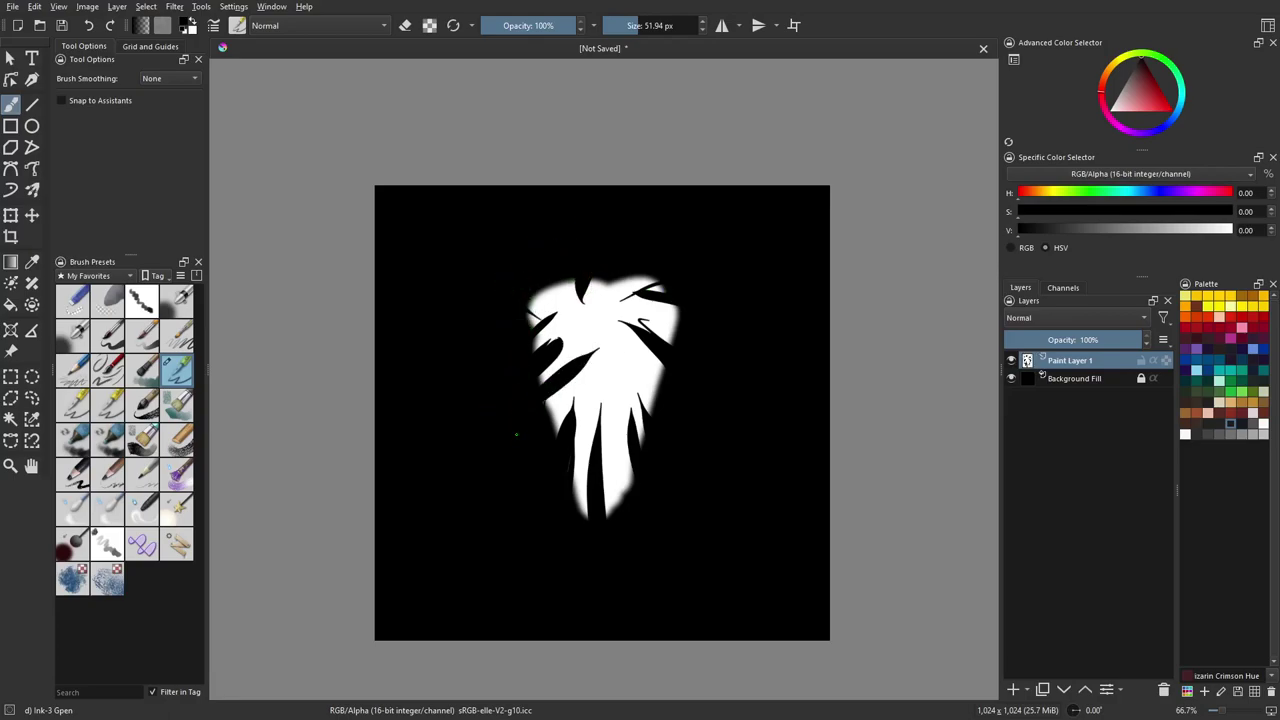
left_click_drag(535, 415, 586, 369)
left_click_drag(655, 412, 603, 356)
left_click_drag(641, 453, 610, 396)
left_click_drag(646, 477, 601, 426)
left_click_drag(645, 497, 592, 430)
left_click_drag(662, 402, 605, 338)
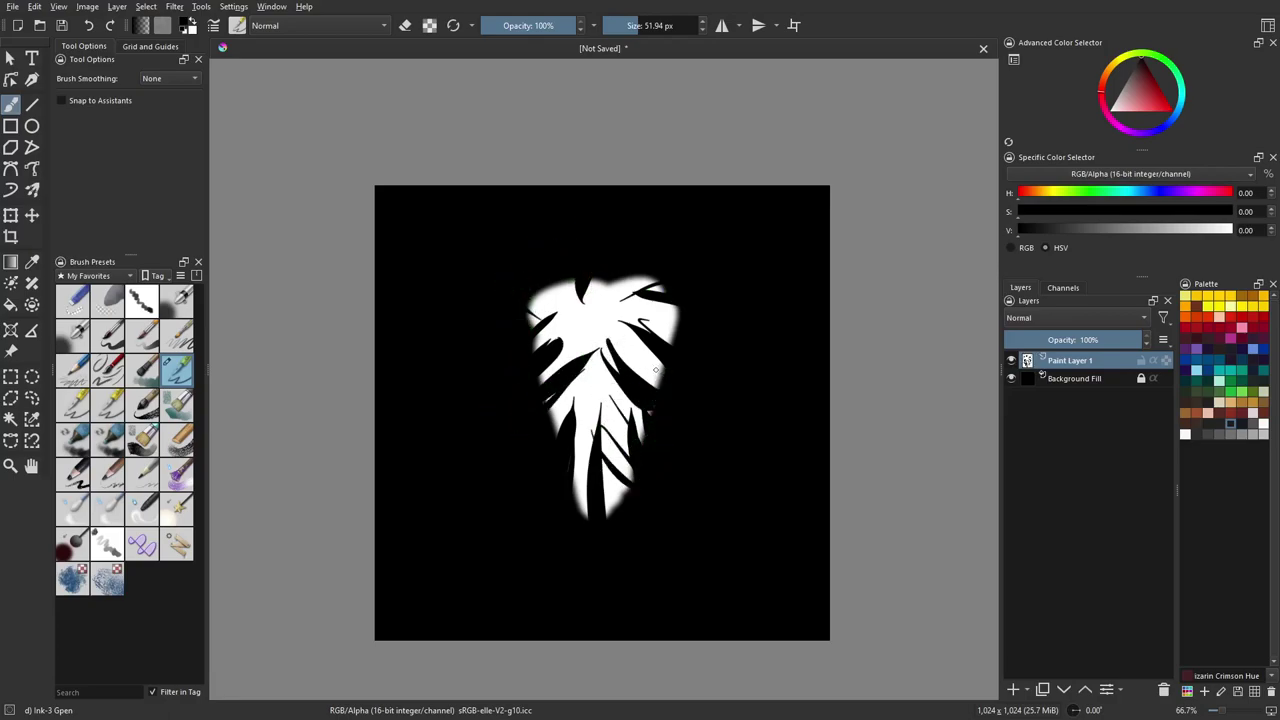
left_click_drag(675, 381, 609, 328)
left_click_drag(688, 335, 622, 301)
mouse_move(535, 354)
left_mouse_down()
mouse_move(593, 337)
mouse_move(574, 314)
left_mouse_up()
left_click_drag(521, 293, 575, 301)
mouse_move(520, 314)
left_mouse_down()
mouse_move(564, 304)
mouse_move(522, 300)
left_mouse_up()
left_click_drag(620, 282, 602, 300)
mouse_move(662, 266)
left_mouse_down()
mouse_move(610, 314)
mouse_move(640, 292)
left_mouse_up()
Reapply the Gaussian Blur several times to the carved shape on Paint Layer 1
left_click(180, 7)
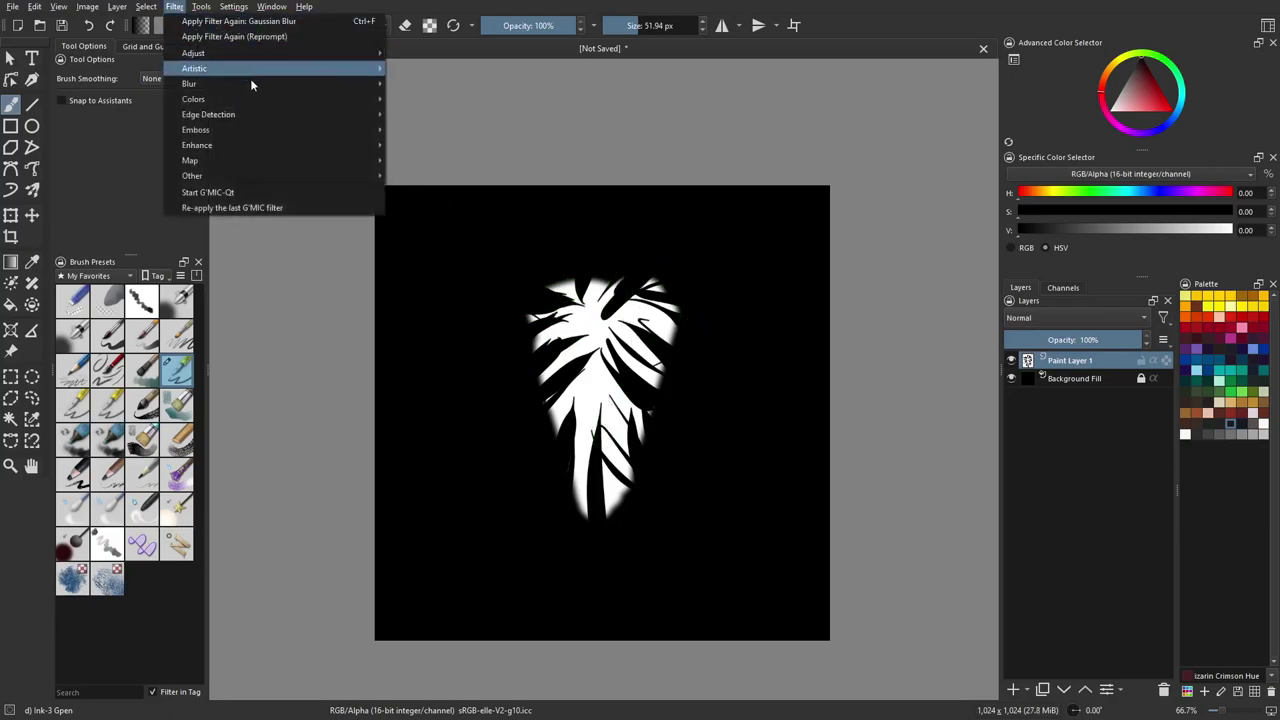
mouse_move(257, 80)
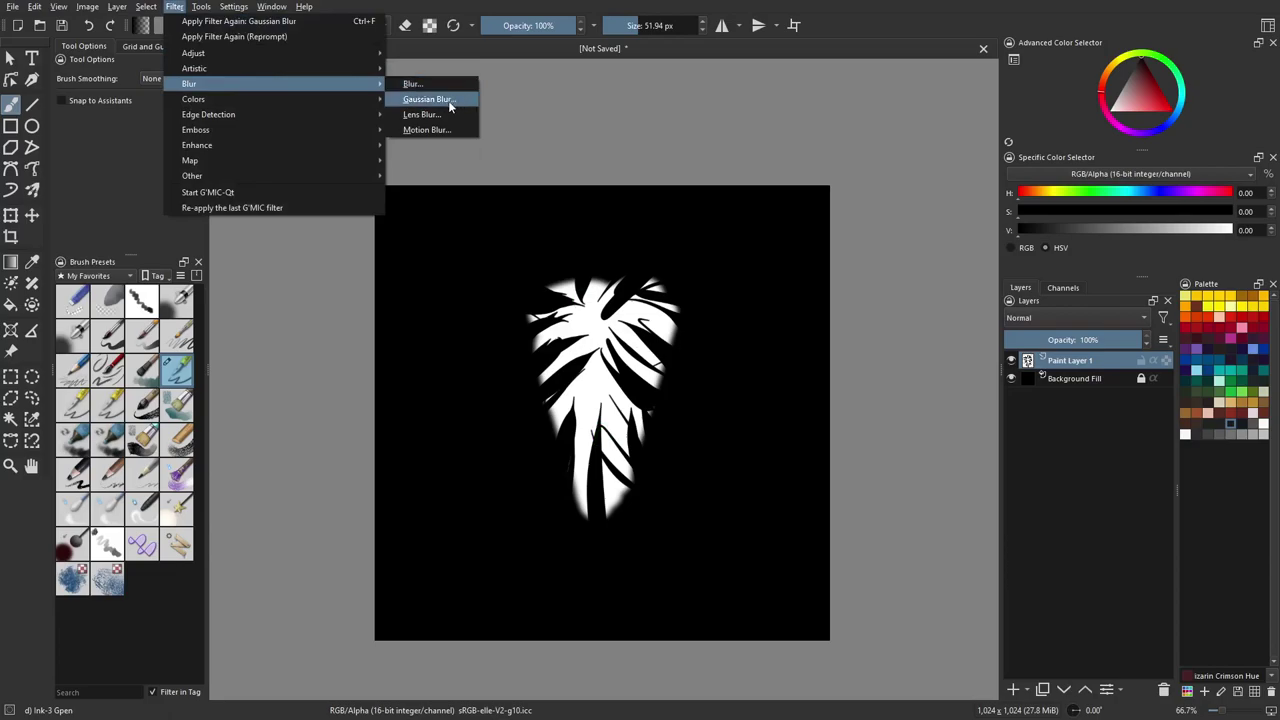
left_click(333, 481)
key("ctrl+f")
key("ctrl+f")
key("ctrl+f")
key("ctrl+f")
key("ctrl+f")
Try another round of black strokes around the blurred shape's edges, and undo them
left_click_drag(543, 497, 578, 433)
mouse_move(538, 467)
left_mouse_down()
mouse_move(578, 412)
mouse_move(580, 379)
left_mouse_up()
mouse_move(499, 420)
left_mouse_down()
mouse_move(562, 347)
mouse_move(518, 336)
left_mouse_up()
left_click_drag(556, 294, 522, 312)
mouse_move(596, 458)
left_mouse_down()
mouse_move(622, 510)
mouse_move(575, 525)
mouse_move(622, 524)
left_mouse_up()
left_click_drag(617, 390, 636, 490)
left_click_drag(607, 388, 645, 468)
left_click_drag(639, 362, 661, 410)
left_click_drag(626, 340, 672, 396)
mouse_move(614, 325)
left_mouse_down()
mouse_move(654, 382)
mouse_move(677, 369)
left_mouse_up()
mouse_move(653, 300)
left_mouse_down()
mouse_move(691, 327)
mouse_move(640, 298)
mouse_move(603, 304)
mouse_move(573, 289)
left_mouse_up()
left_click_drag(566, 266, 529, 383)
key("ctrl+z")
key("ctrl+z")
key("ctrl+z")
key("ctrl+z")
key("ctrl+z")
key("ctrl+z")
key("ctrl+z")
key("ctrl+z")
key("ctrl+z")
key("ctrl+z")
key("ctrl+z")
key("ctrl+z")
key("ctrl+z")
key("ctrl+z")
key("ctrl+z")
key("ctrl+z")
key("ctrl+z")
key("ctrl+z")
Try a few black strokes at the shape's upper-left edge and lower tip, and undo them
left_click_drag(571, 308, 524, 348)
left_click_drag(581, 296, 519, 311)
key("ctrl+z")
key("ctrl+z")
key("ctrl+z")
key("ctrl+z")
key("ctrl+z")
key("ctrl+z")
mouse_move(657, 508)
left_mouse_down()
mouse_move(622, 443)
mouse_move(605, 449)
left_mouse_up()
left_click_drag(616, 527, 587, 457)
key("ctrl+z")
key("ctrl+z")
Cut black strokes around the shape's right, top and left edges, and reapply the Gaussian Blur twice
mouse_move(614, 343)
left_mouse_down()
mouse_move(666, 425)
mouse_move(686, 370)
left_mouse_up()
left_click_drag(650, 298, 696, 340)
mouse_move(648, 266)
left_mouse_down()
mouse_move(692, 306)
mouse_move(668, 254)
left_mouse_up()
mouse_move(626, 301)
left_mouse_down()
mouse_move(664, 257)
mouse_move(594, 298)
left_mouse_up()
left_click_drag(581, 260, 570, 287)
left_click_drag(553, 268, 545, 301)
left_click_drag(524, 308, 549, 332)
left_click_drag(518, 330, 546, 348)
left_click_drag(528, 440, 549, 430)
left_click_drag(536, 440, 567, 410)
left_click_drag(534, 412, 568, 383)
left_click_drag(527, 384, 577, 344)
left_click_drag(532, 418, 566, 386)
mouse_move(549, 458)
left_mouse_down()
mouse_move(578, 430)
mouse_move(585, 438)
left_mouse_up()
left_click_drag(552, 482, 586, 448)
key("ctrl+f")
key("ctrl+f")
Reduce the brush to about 37 px, paint thinner black strokes outward from the shape's centre, and reapply the Gaussian Blur twice
key("bracketleft")
key("bracketleft")
key("bracketleft")
left_click_drag(600, 376, 532, 422)
mouse_move(582, 354)
left_mouse_down()
mouse_move(536, 386)
mouse_move(532, 317)
left_mouse_up()
left_click_drag(573, 311, 545, 291)
left_click_drag(578, 297, 565, 270)
mouse_move(610, 311)
left_mouse_down()
mouse_move(661, 271)
mouse_move(684, 293)
left_mouse_up()
left_click_drag(636, 328, 698, 346)
mouse_move(637, 325)
left_mouse_down()
mouse_move(672, 338)
mouse_move(685, 370)
left_mouse_up()
mouse_move(632, 373)
left_mouse_down()
mouse_move(675, 390)
mouse_move(668, 430)
left_mouse_up()
mouse_move(622, 421)
left_mouse_down()
mouse_move(662, 445)
mouse_move(655, 460)
mouse_move(552, 458)
left_mouse_up()
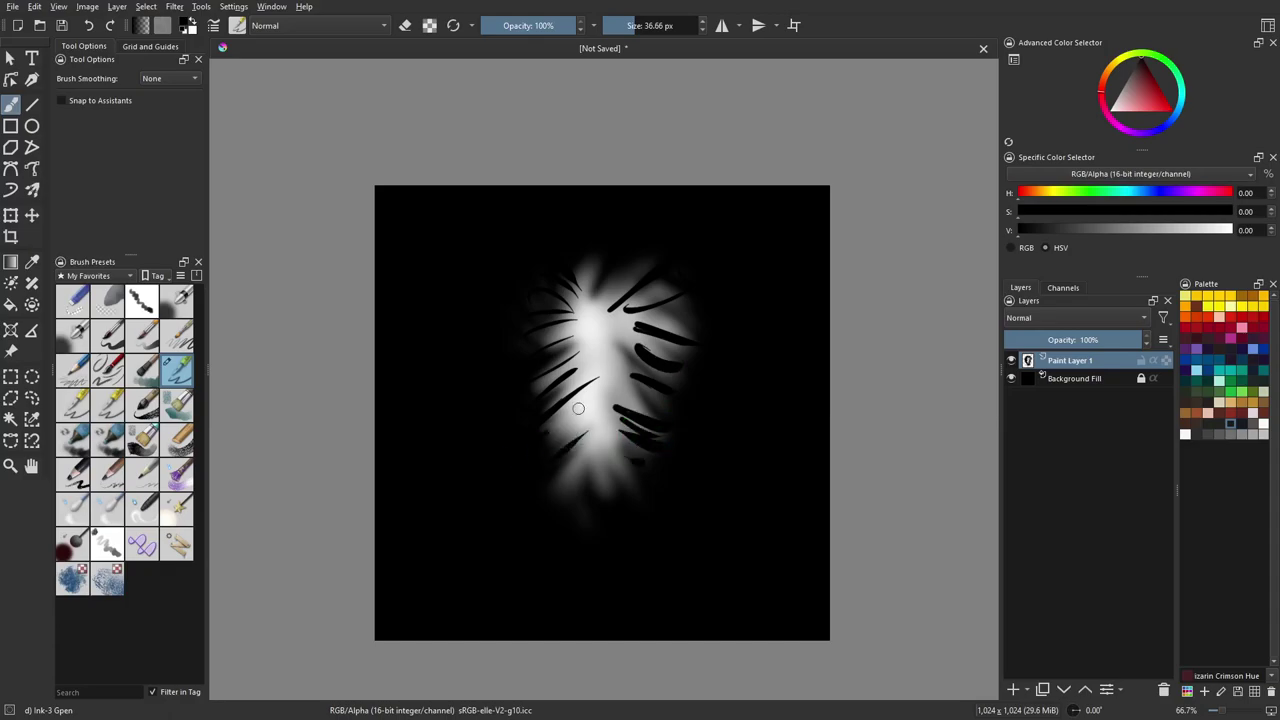
left_click_drag(615, 378, 542, 432)
mouse_move(604, 334)
left_mouse_down()
mouse_move(538, 374)
mouse_move(648, 416)
mouse_move(694, 357)
left_mouse_up()
mouse_move(615, 410)
left_mouse_down()
mouse_move(650, 465)
mouse_move(598, 490)
left_mouse_up()
left_click_drag(590, 444, 550, 500)
mouse_move(612, 430)
left_mouse_down()
mouse_move(556, 484)
mouse_move(604, 500)
left_mouse_up()
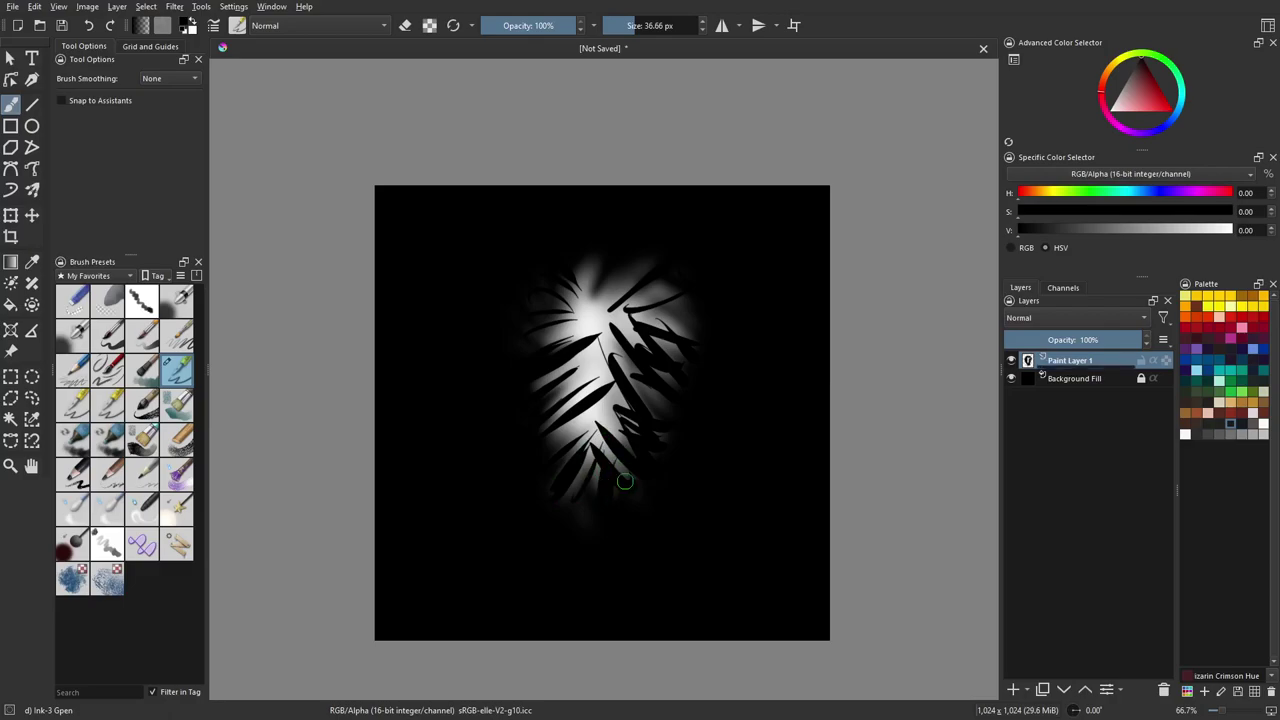
key("ctrl+f")
key("ctrl+f")
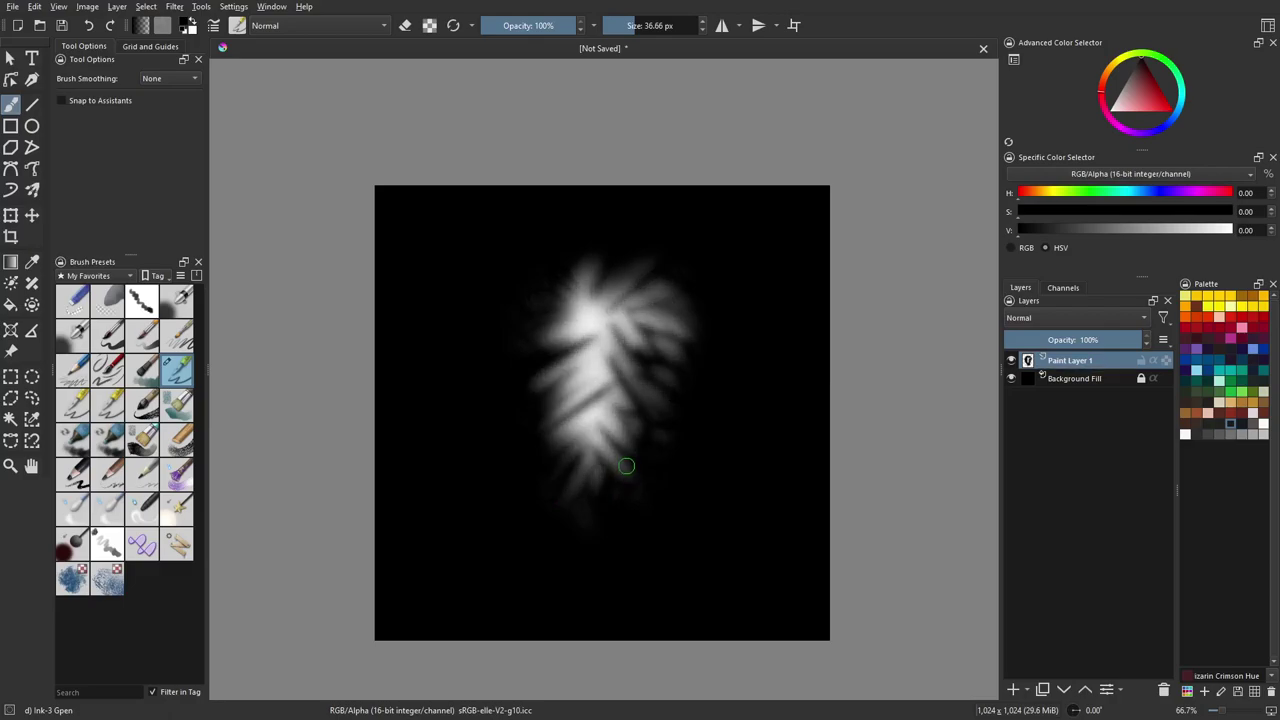
Paint more black strokes fanning outward and downward from the shape's bright centre with the brush of about 37 px
mouse_move(604, 362)
left_mouse_down()
mouse_move(545, 410)
mouse_move(532, 385)
left_mouse_up()
left_click_drag(598, 290, 530, 320)
left_click_drag(608, 350, 662, 404)
mouse_move(622, 308)
left_mouse_down()
mouse_move(670, 357)
mouse_move(697, 338)
left_mouse_up()
mouse_move(631, 340)
left_mouse_down()
mouse_move(678, 384)
mouse_move(670, 373)
left_mouse_up()
left_click_drag(608, 319, 640, 358)
mouse_move(615, 405)
left_mouse_down()
mouse_move(644, 437)
mouse_move(636, 464)
left_mouse_up()
left_click_drag(607, 432, 606, 478)
mouse_move(585, 450)
left_mouse_down()
mouse_move(601, 474)
mouse_move(584, 507)
left_mouse_up()
mouse_move(582, 408)
left_mouse_down()
mouse_move(547, 452)
mouse_move(543, 437)
left_mouse_up()
left_click_drag(595, 380, 543, 430)
Paint a jagged, branching white spine down the shape's centre with a brush of about 31 px, and reapply the Gaussian Blur twice
key("x")
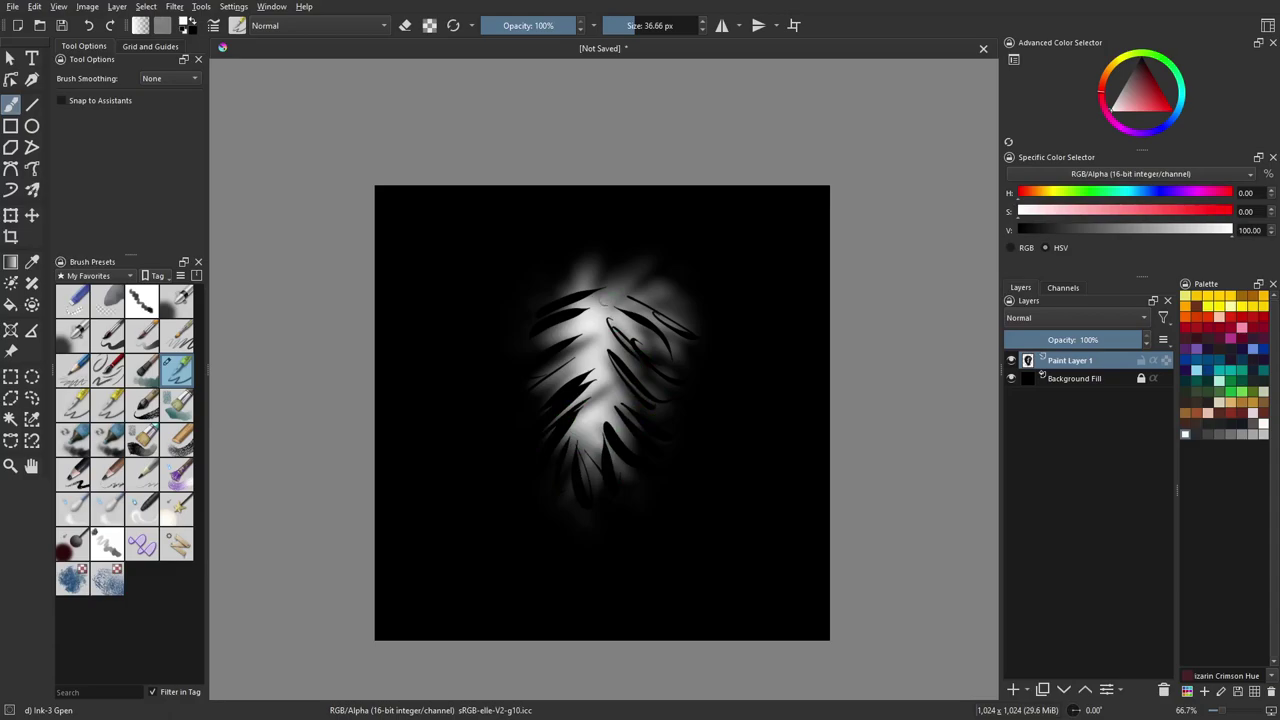
left_click_drag(594, 403, 585, 465)
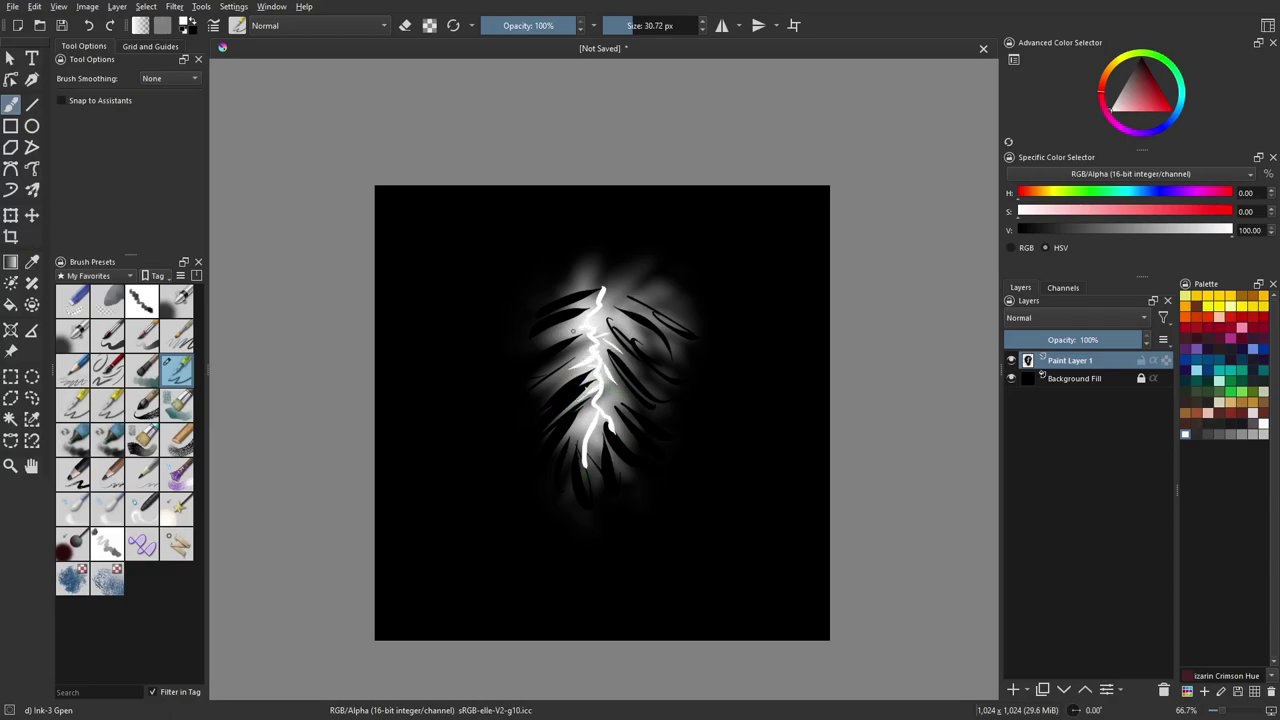
key("ctrl+f")
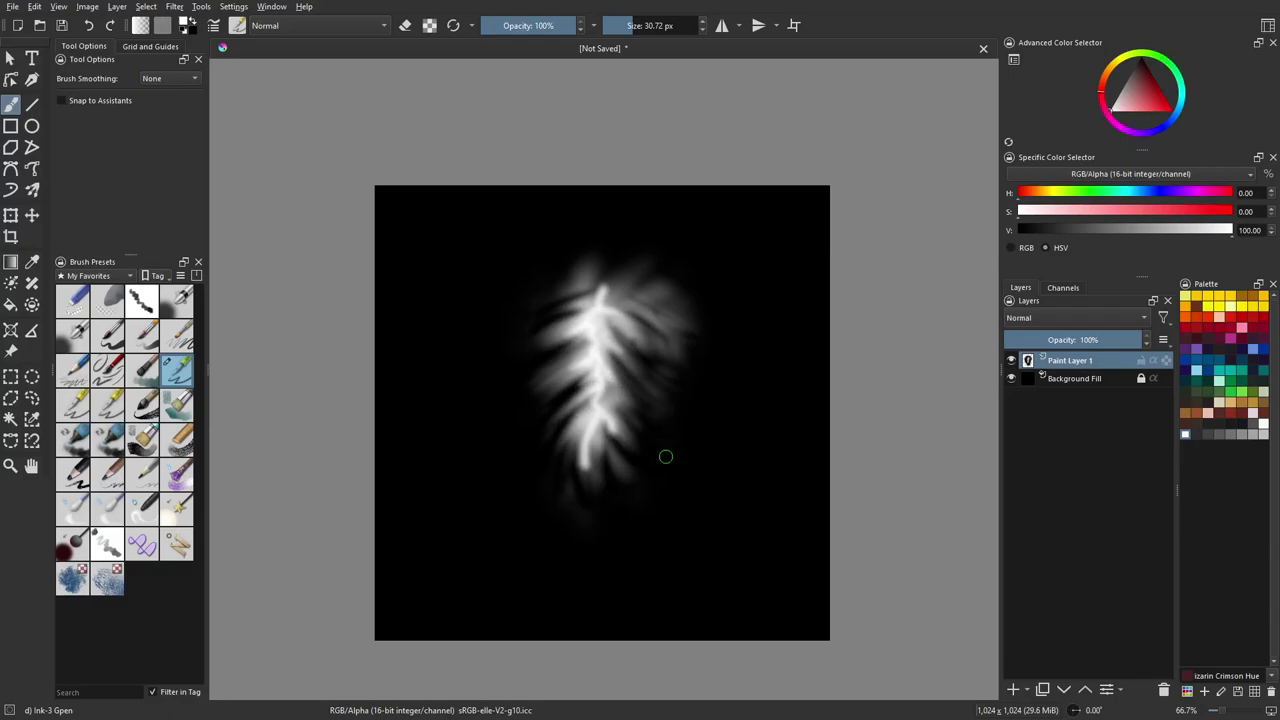
key("ctrl+f")
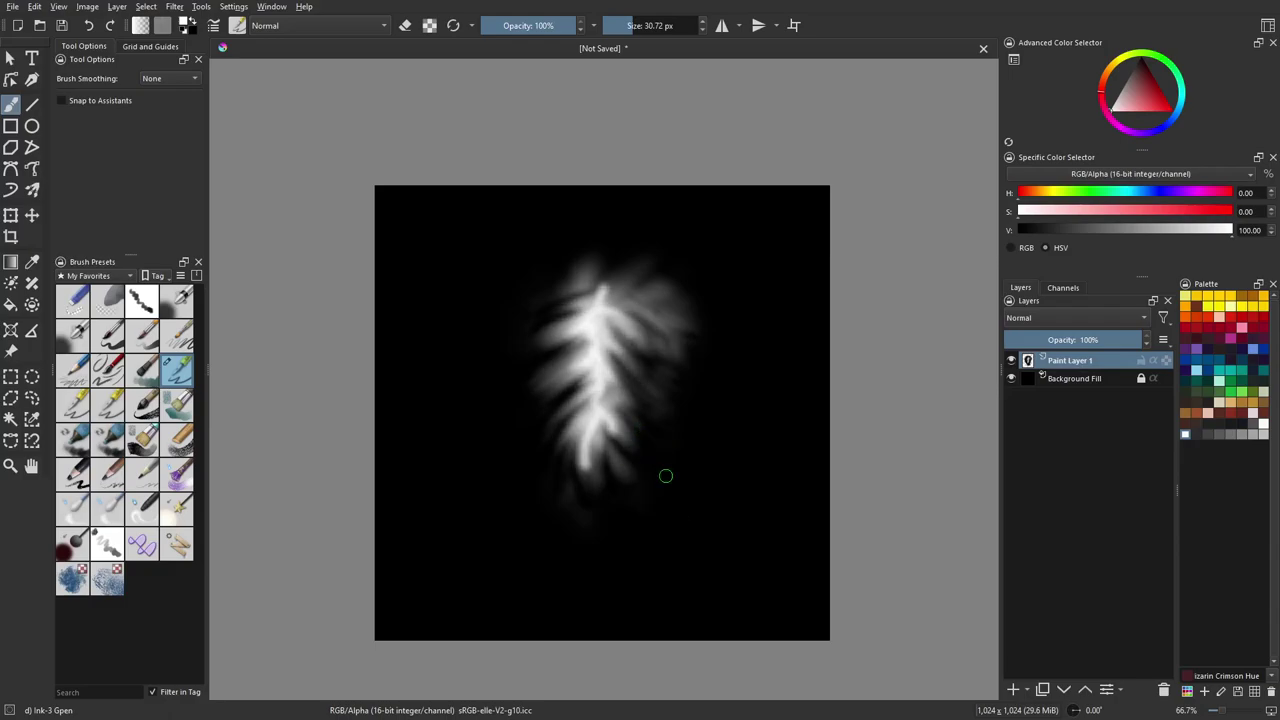
Move the painted feather shape on Paint Layer 1 slightly down and to the left, centring it vertically on the canvas
key("t")
mouse_move(634, 420)
left_mouse_down()
mouse_move(583, 457)
mouse_move(588, 432)
left_mouse_up()
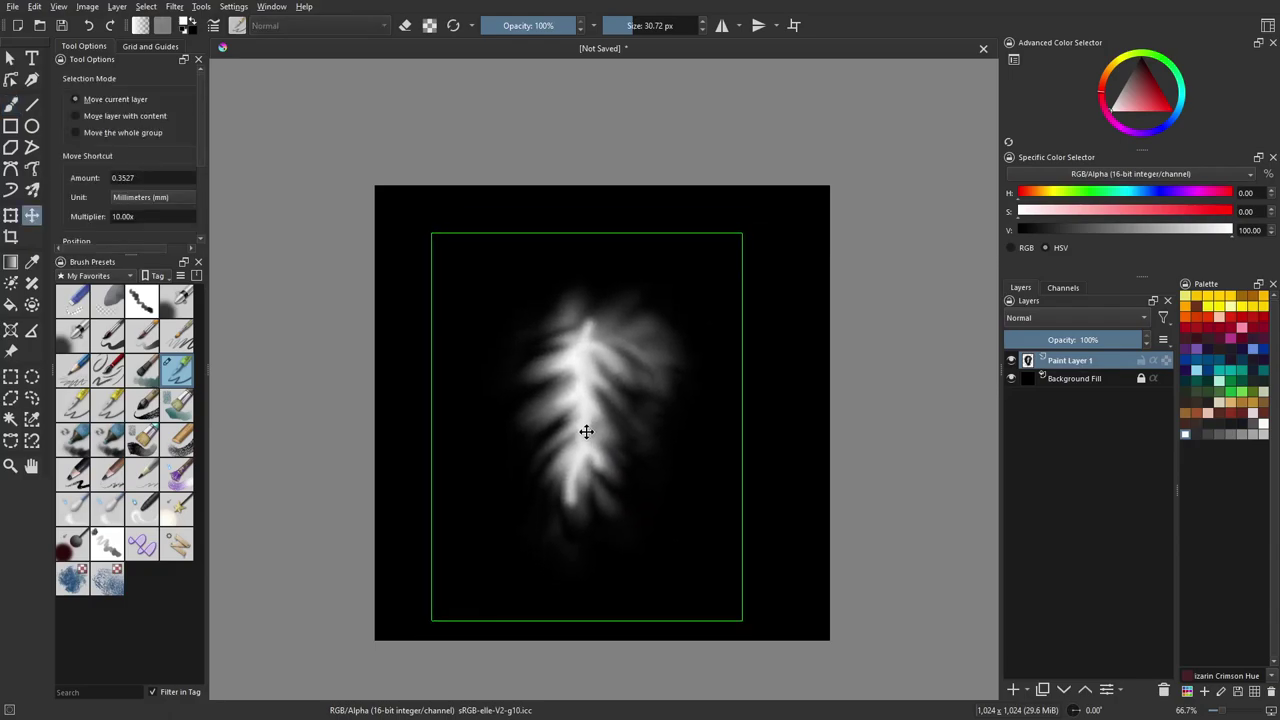
key("b")
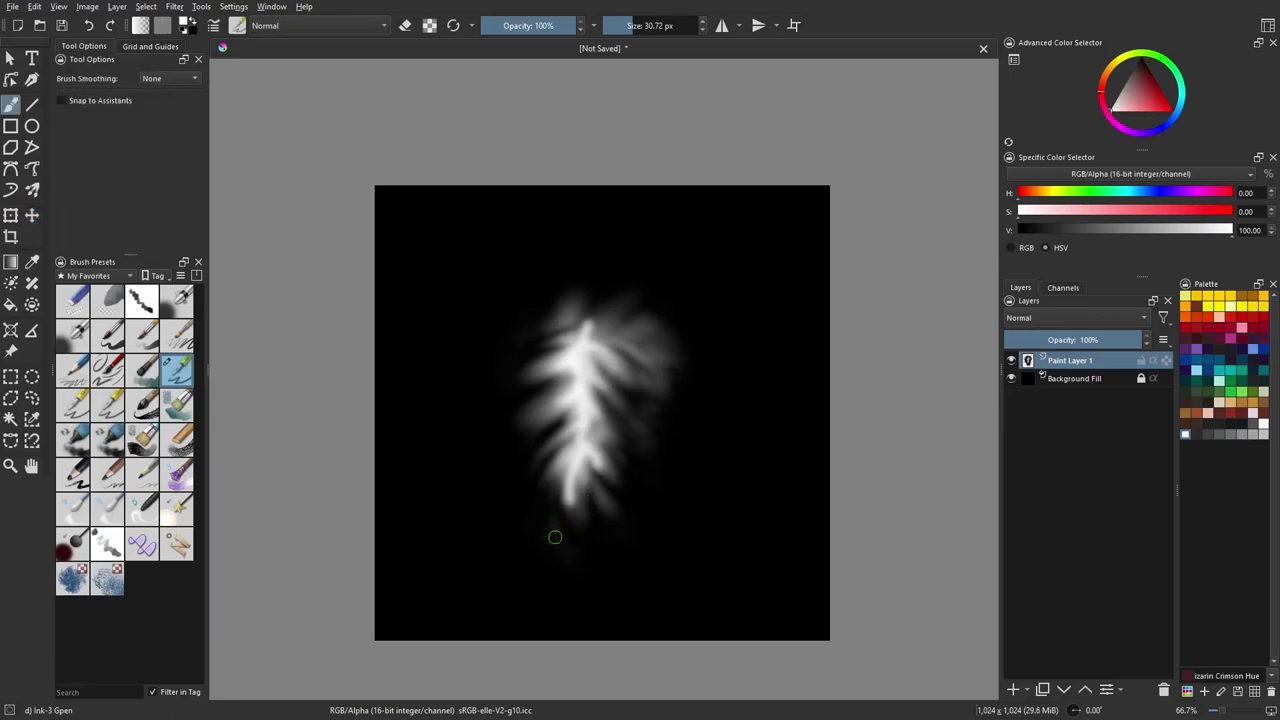
key("x")
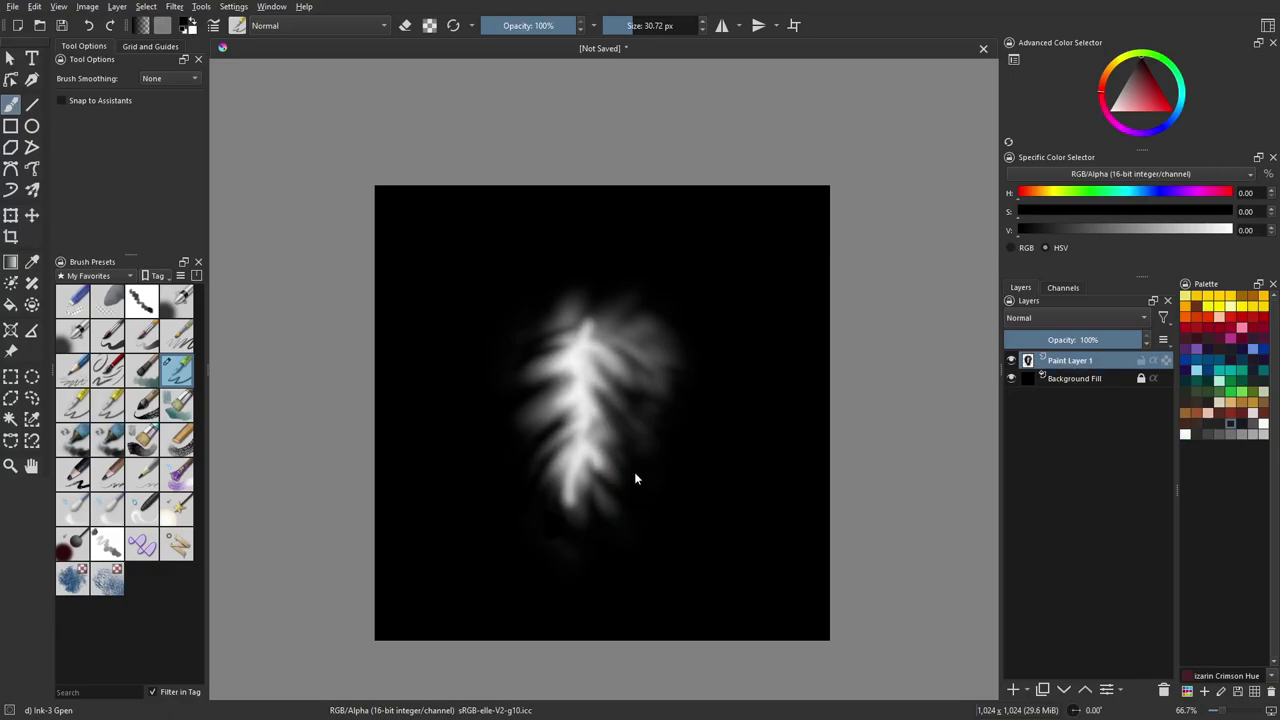
Save the painting to the Desktop as a PNG image named 1
key("ctrl+s")
left_click(490, 457)
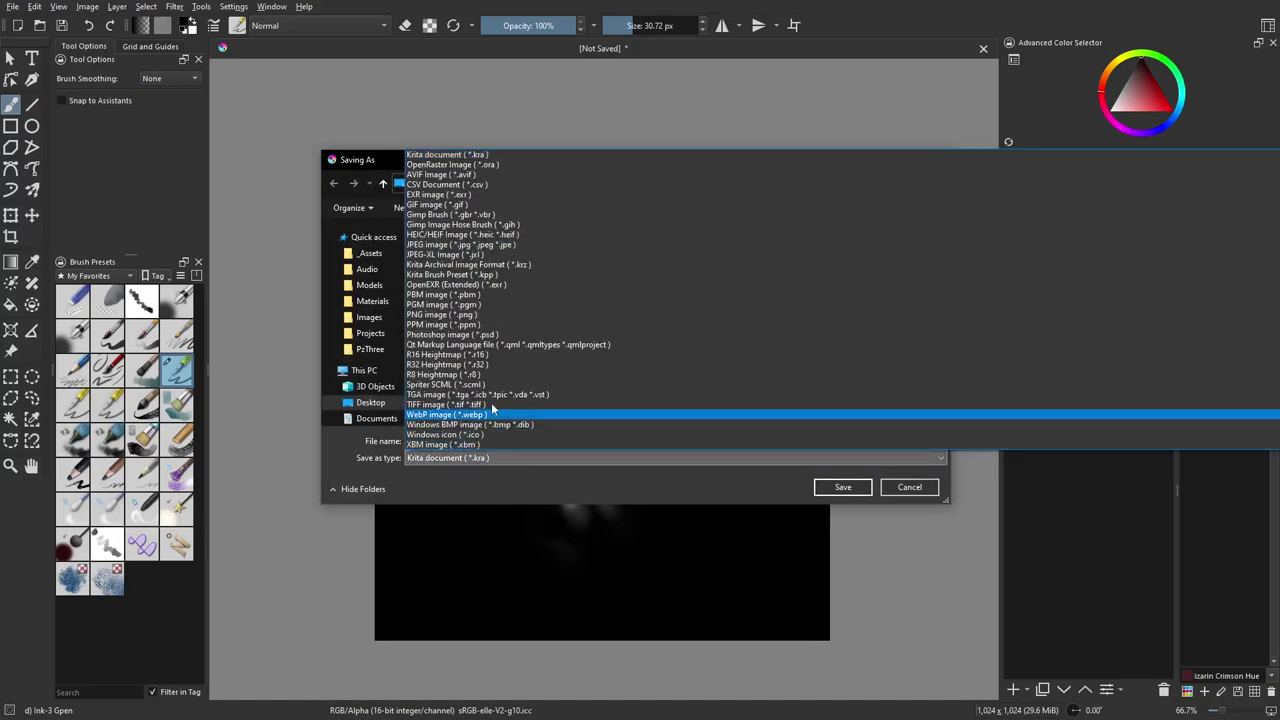
left_click(485, 315)
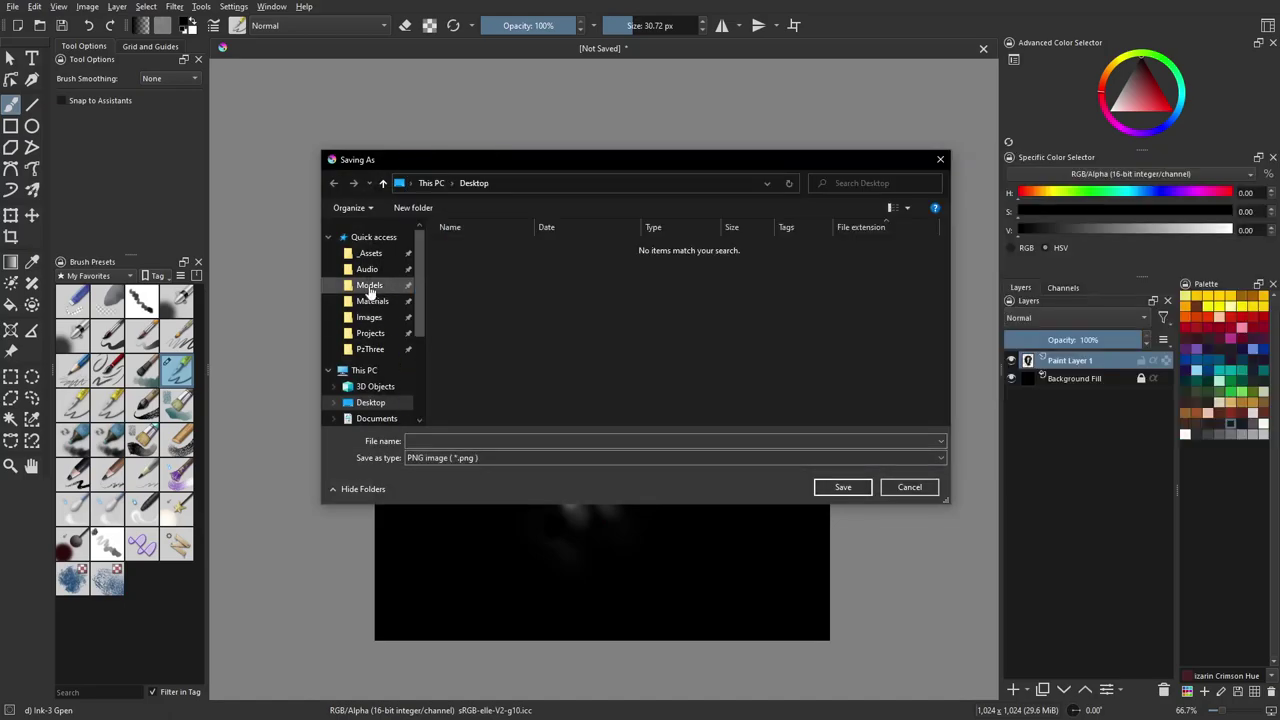
left_click(371, 403)
left_click(453, 443)
type("1")
left_click(842, 487)
left_click(714, 498)
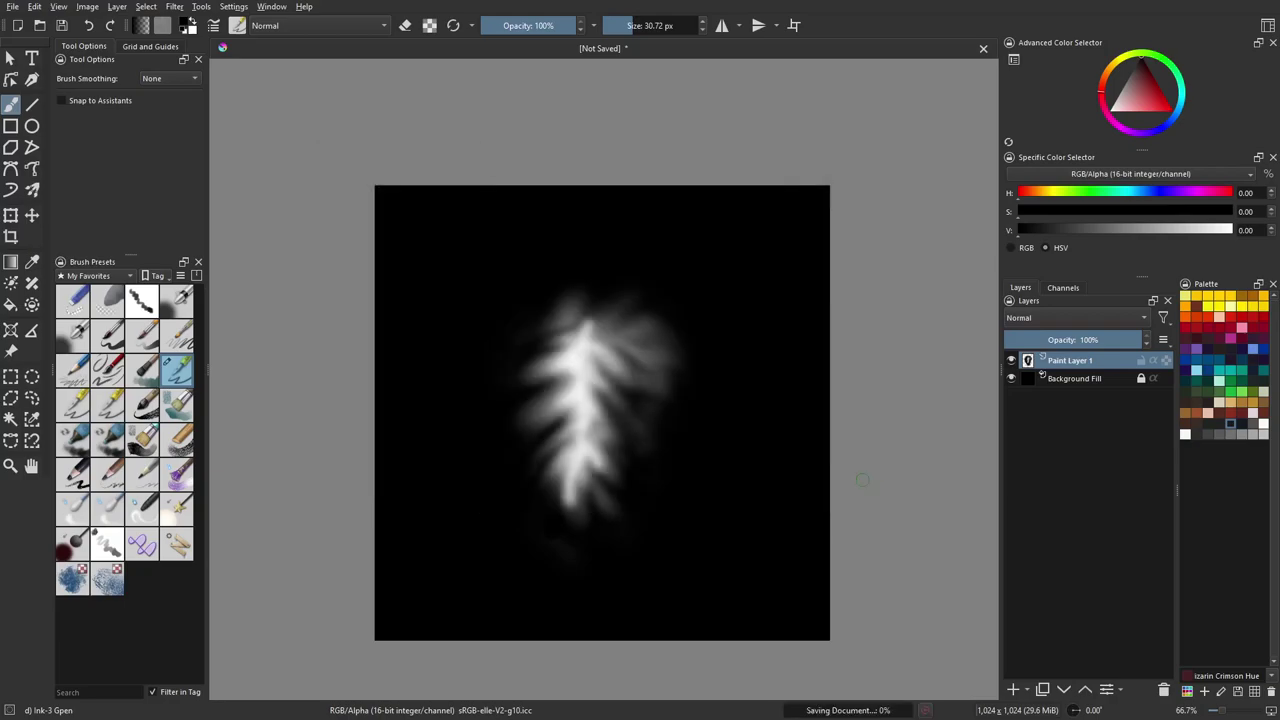
Hide Paint Layer 1 and paint a cluster of vertical white strokes on a new paint layer with a brush of about 85 px
left_click(1011, 360)
left_click(1013, 689)
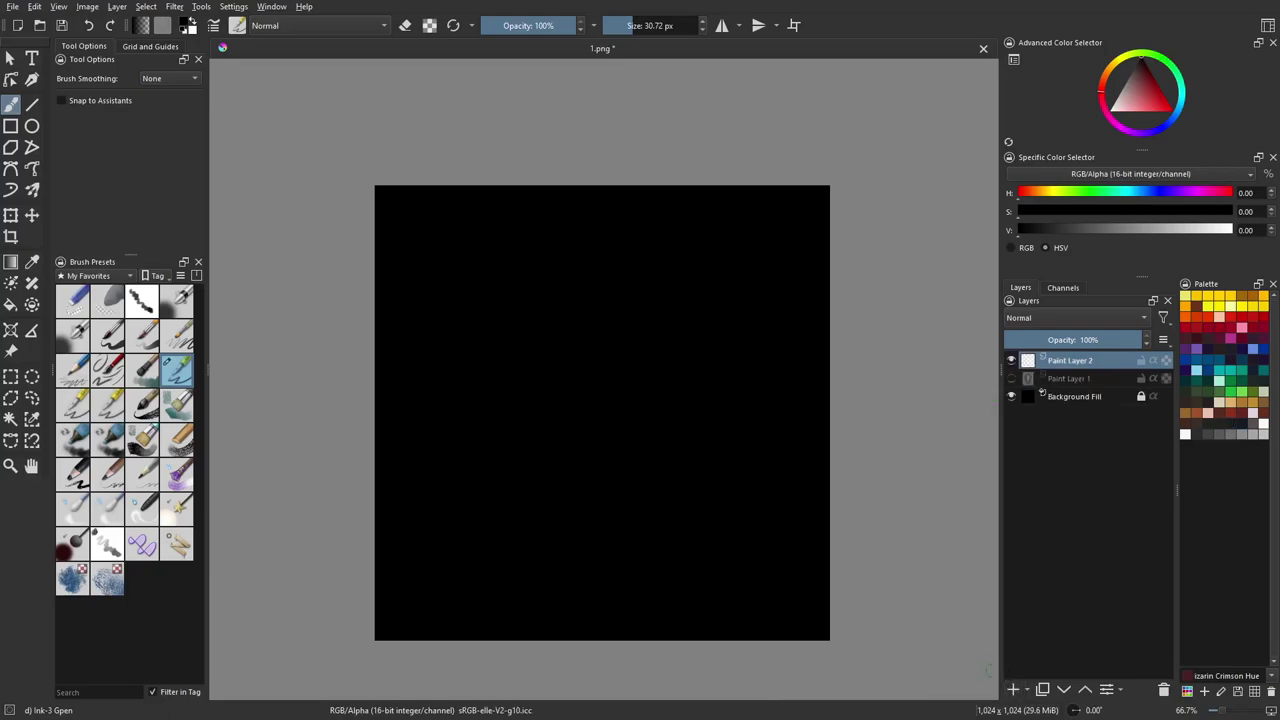
mouse_move(598, 366)
left_mouse_down("shift")
mouse_move(620, 383)
mouse_move(606, 391)
left_mouse_up("shift")
key("x")
left_click_drag(595, 290, 602, 452)
left_click_drag(581, 396, 595, 495)
left_click_drag(574, 396, 591, 510)
left_click_drag(571, 297, 569, 466)
left_click_drag(567, 265, 555, 563)
left_click_drag(554, 499, 566, 557)
left_click_drag(564, 468, 566, 557)
left_click_drag(612, 250, 632, 440)
left_click_drag(664, 372, 640, 545)
left_click_drag(666, 298, 668, 400)
left_click_drag(500, 328, 498, 478)
left_click_drag(528, 250, 533, 410)
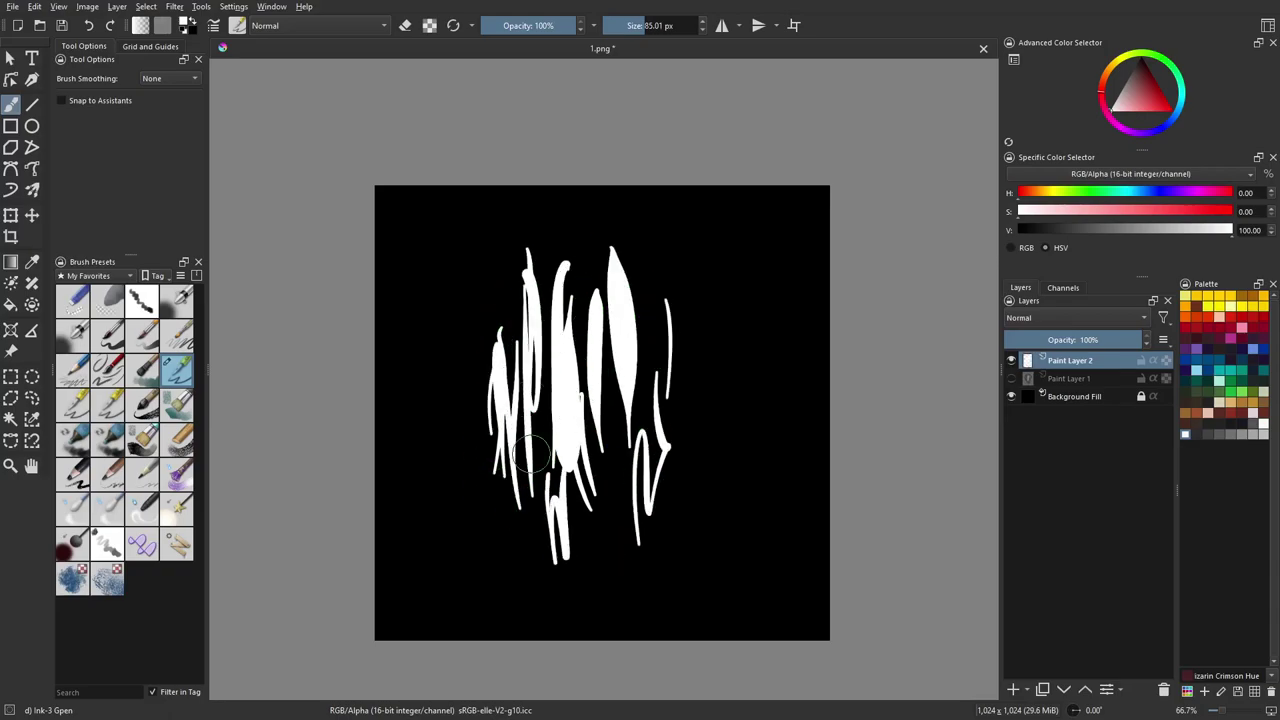
Cut black strokes through the upper middle and right of the white streaks, and reapply the Gaussian Blur three times
key("x")
mouse_move(528, 296)
left_mouse_down()
mouse_move(522, 437)
mouse_move(534, 396)
mouse_move(565, 440)
mouse_move(589, 369)
mouse_move(636, 390)
left_mouse_up()
mouse_move(592, 292)
left_mouse_down()
mouse_move(603, 432)
mouse_move(652, 527)
left_mouse_up()
key("ctrl+f")
key("ctrl+f")
key("ctrl+f")
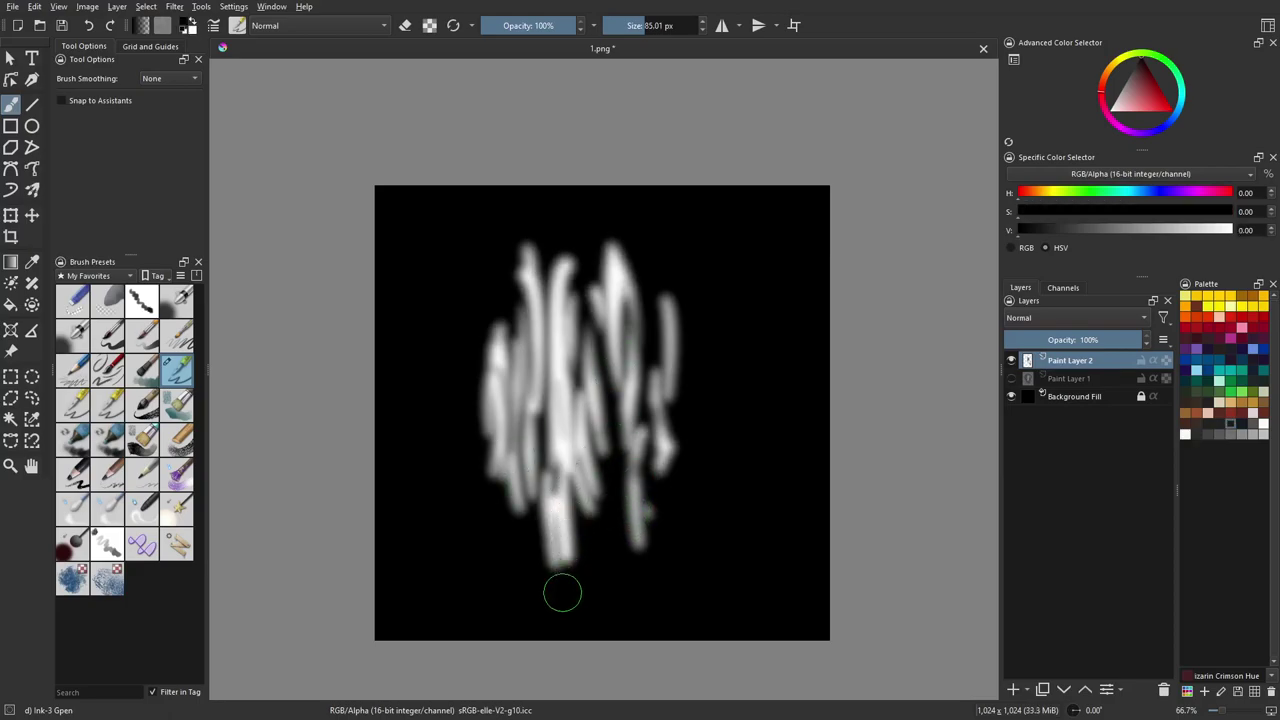
Paint tapered black strokes upward through the left half of the blurred streaks
left_click_drag(563, 588, 561, 398)
left_click_drag(558, 558, 531, 273)
left_click_drag(550, 536, 531, 301)
left_click_drag(499, 500, 493, 320)
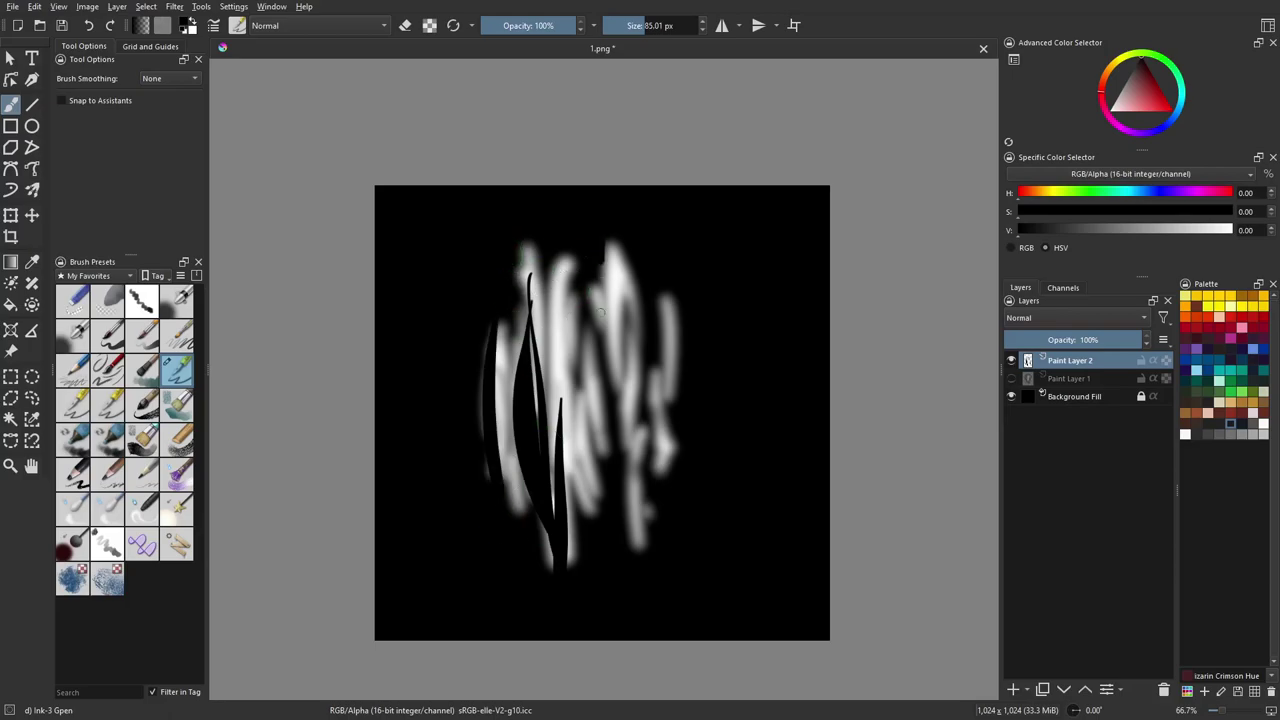
Paint long vertical black strokes through the centre and right half of the streaks, and reapply the Gaussian Blur
left_click_drag(601, 273, 601, 496)
left_click_drag(566, 281, 588, 458)
left_click_drag(570, 254, 594, 469)
left_click_drag(637, 280, 635, 550)
left_click_drag(642, 262, 650, 526)
left_click_drag(664, 389, 657, 474)
left_click_drag(653, 291, 669, 555)
left_click_drag(665, 326, 670, 484)
key("ctrl+f")
key("ctrl+z")
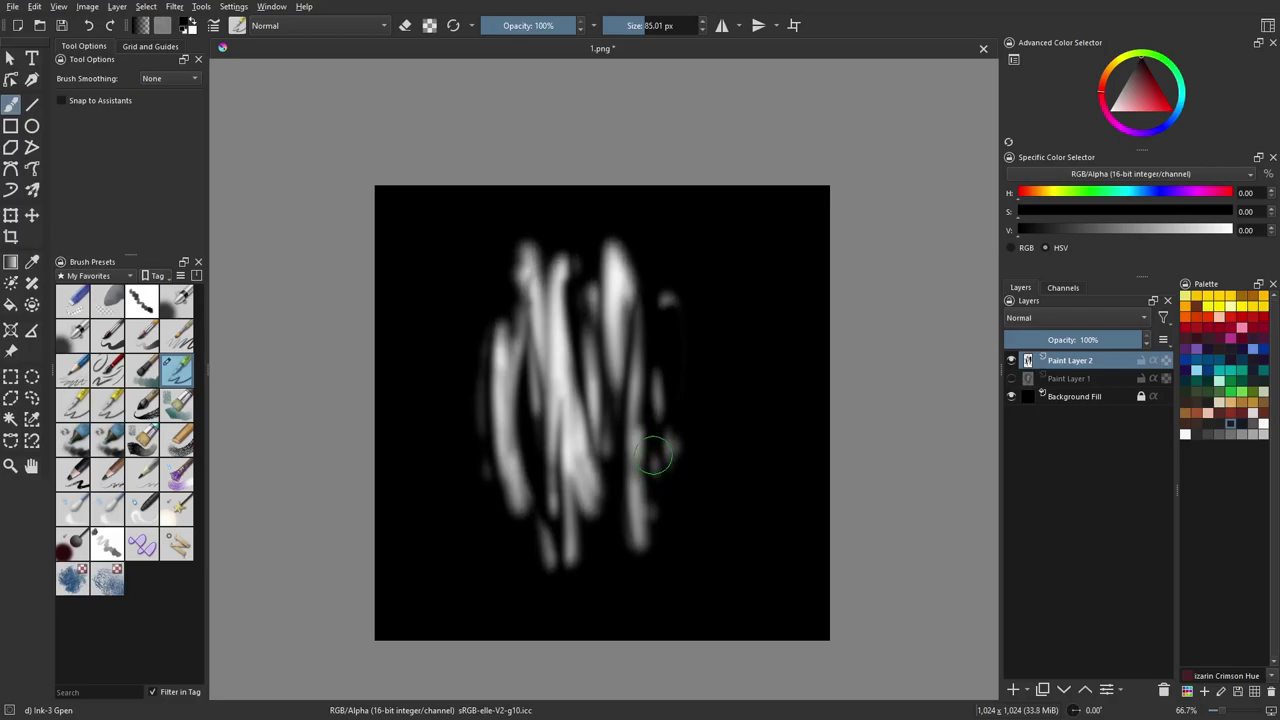
Save the streaked texture to the Desktop as a new PNG image named 2
key("ctrl+shift+s")
left_click(517, 458)
left_click(516, 456)
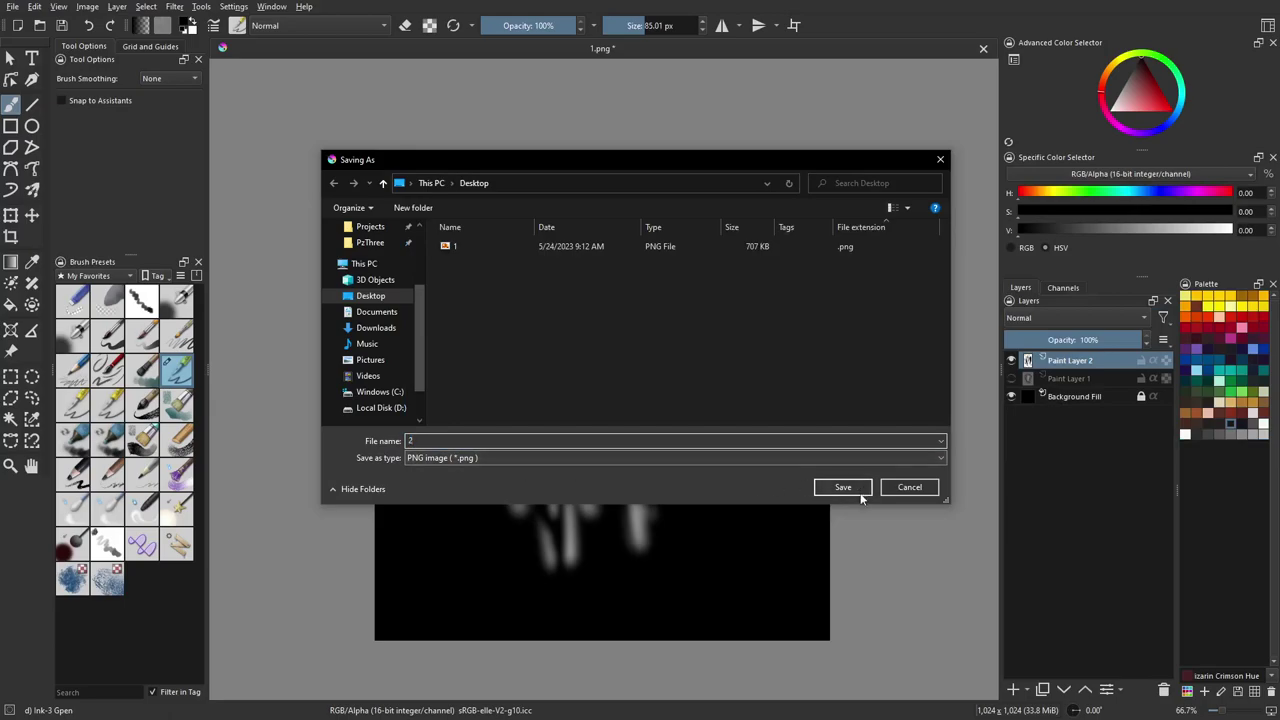
left_click(835, 489)
left_click(707, 497)
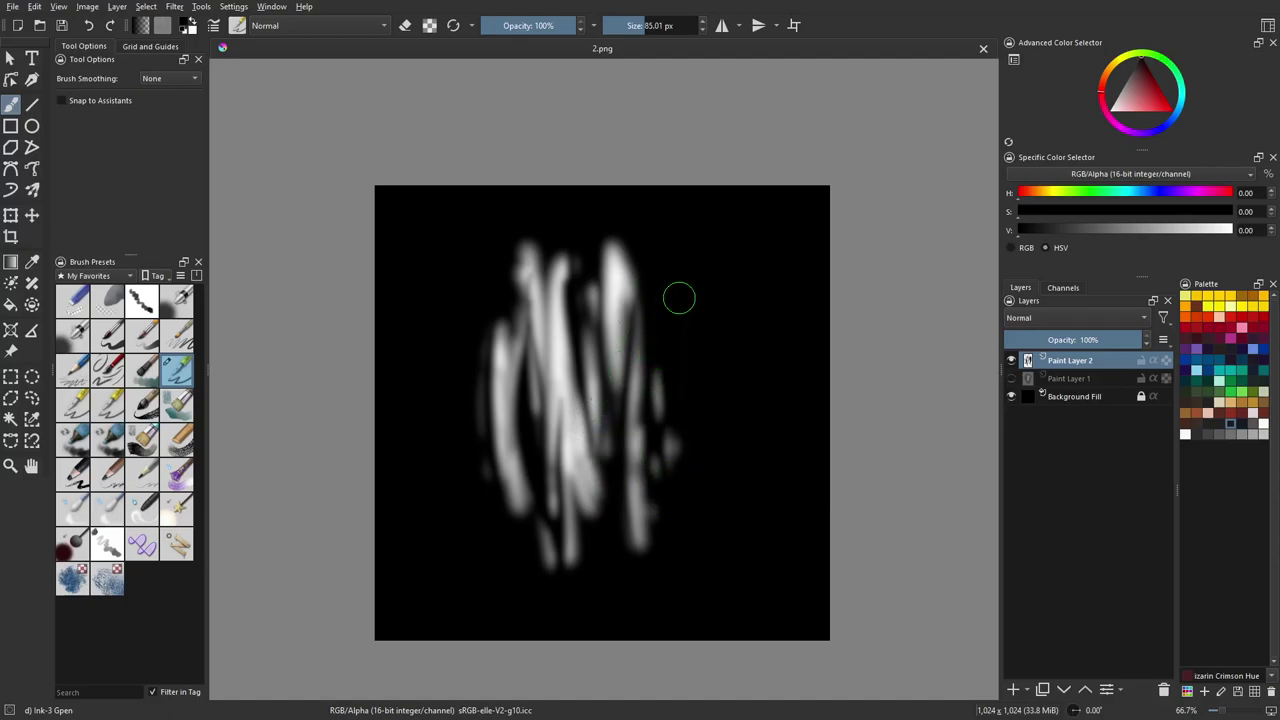
Save the image again over the existing 2.png on the Desktop
key("ctrl+shift+s")
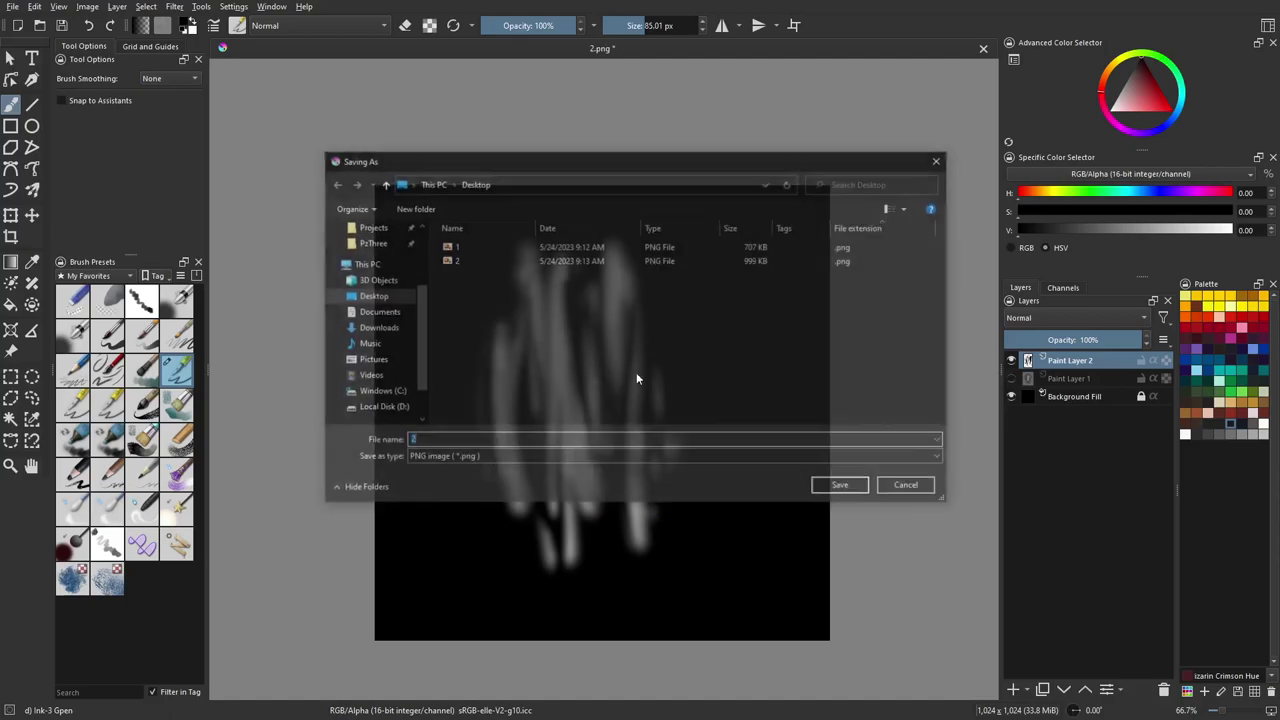
left_click(486, 262)
left_click(821, 491)
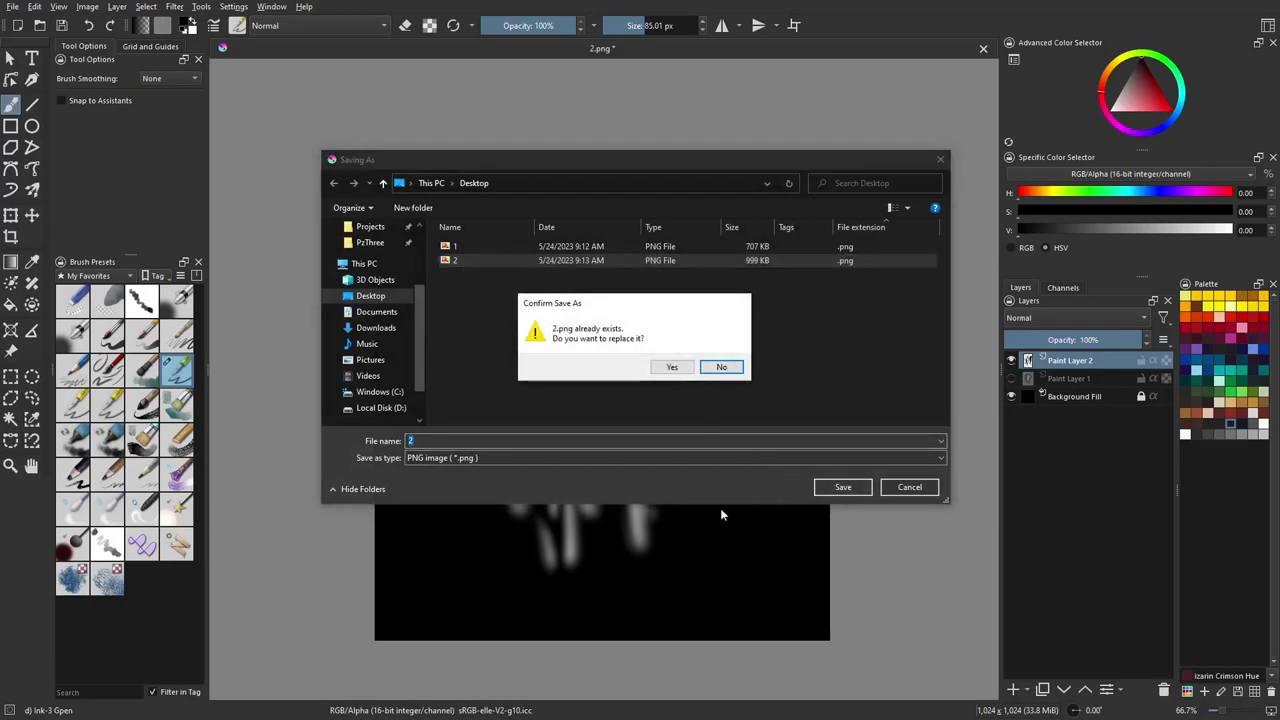
left_click(672, 367)
left_click(700, 477)
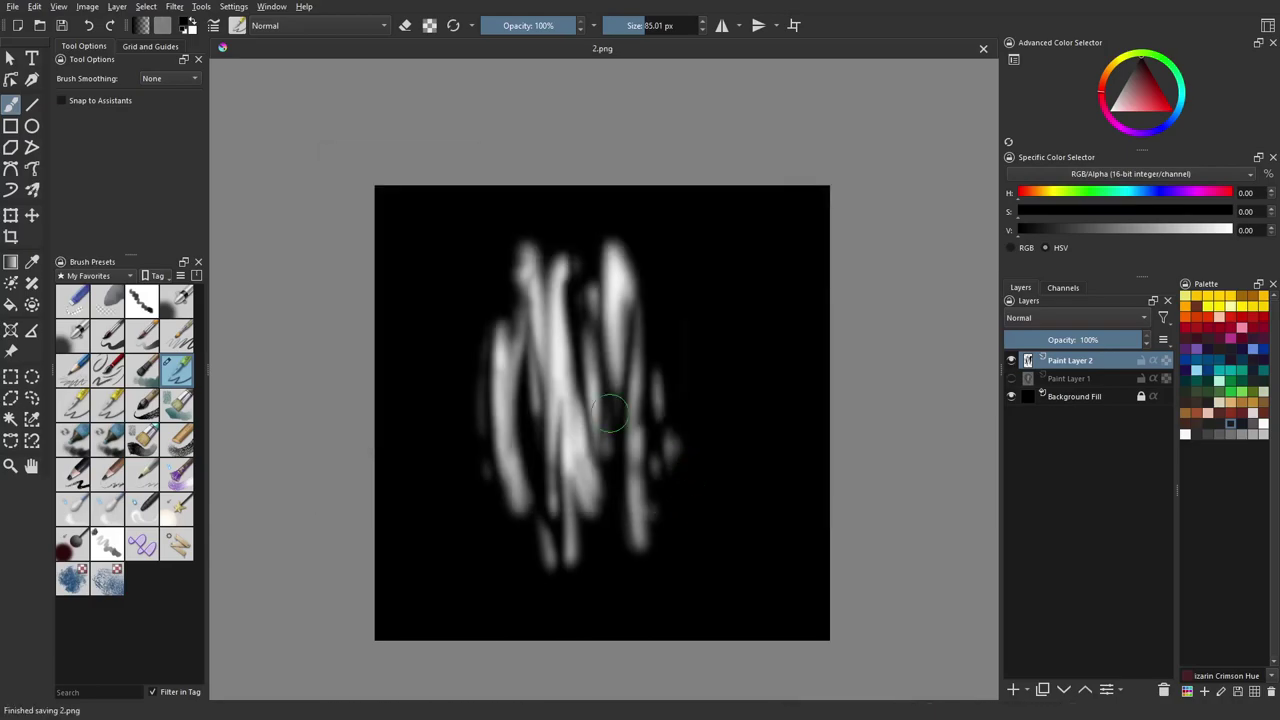
Hide Paint Layer 2, paint a narrow V of white strokes trimmed with black on a new layer, and reapply the Gaussian Blur four times
left_click(1011, 360)
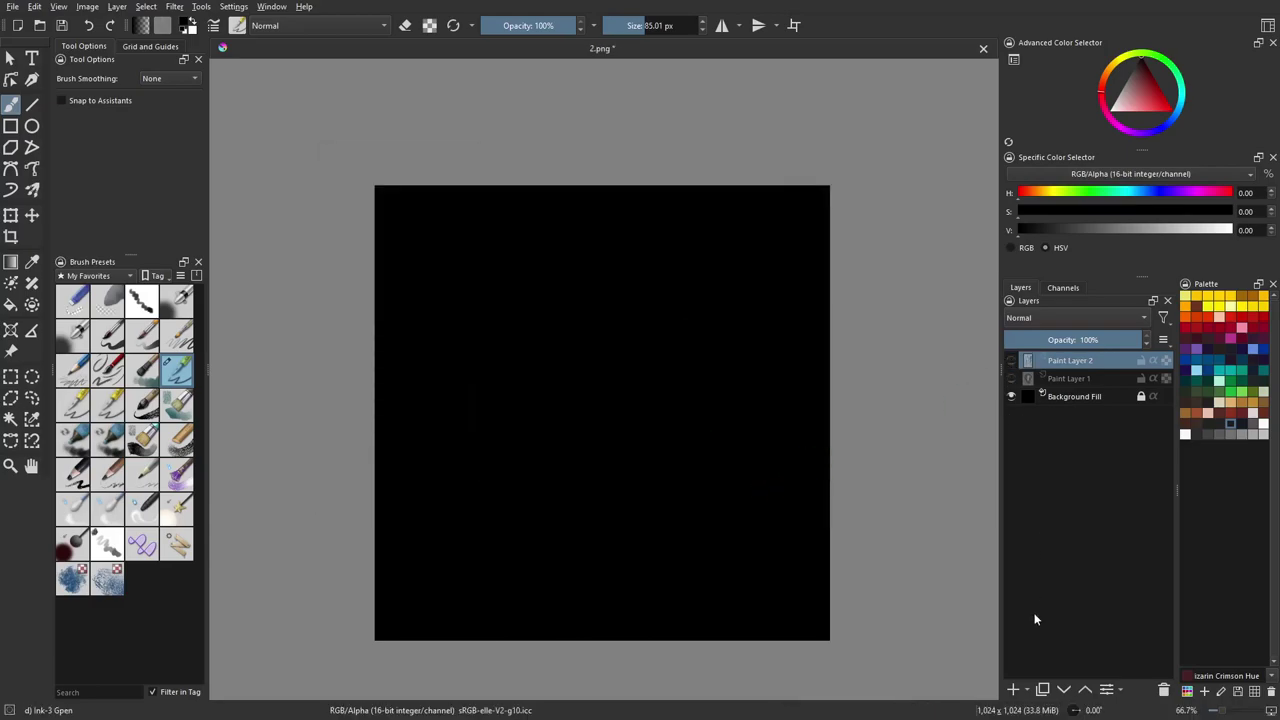
left_click(1013, 690)
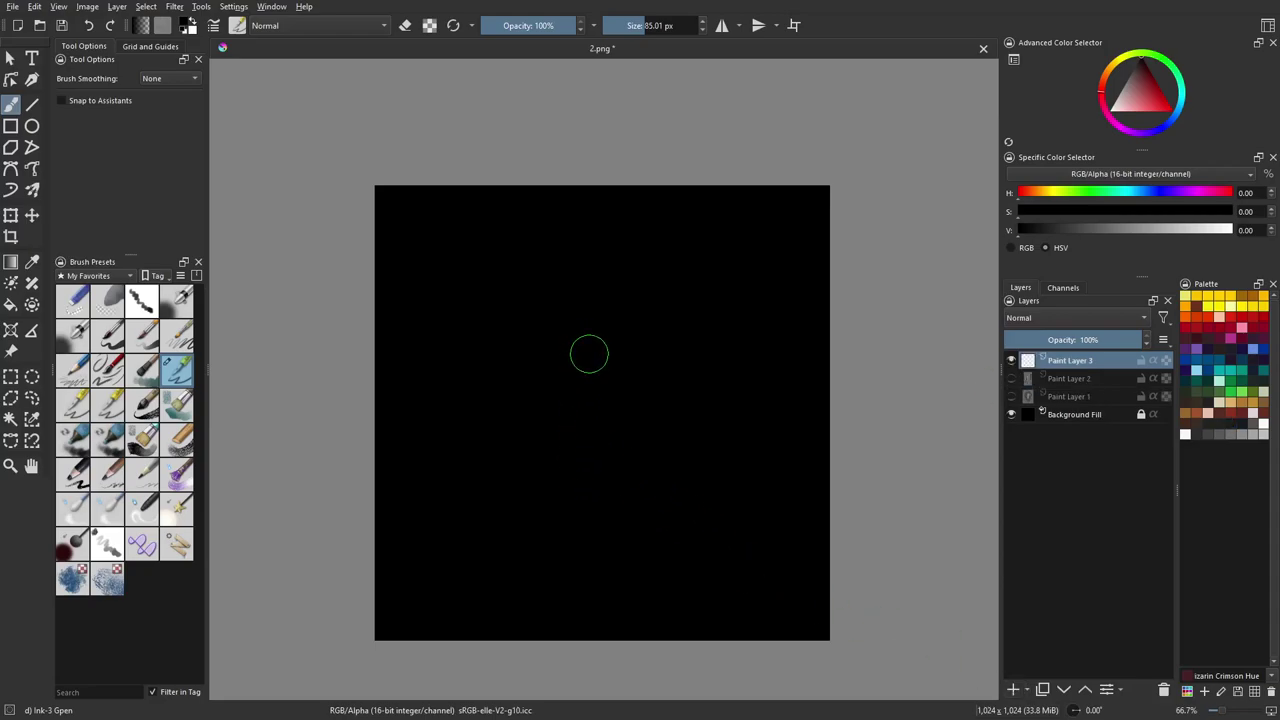
key("x")
mouse_move(574, 255)
left_mouse_down()
mouse_move(565, 388)
mouse_move(558, 284)
mouse_move(587, 545)
mouse_move(579, 453)
mouse_move(612, 270)
mouse_move(594, 466)
mouse_move(575, 345)
left_mouse_up()
key("x")
left_click_drag(543, 277, 557, 503)
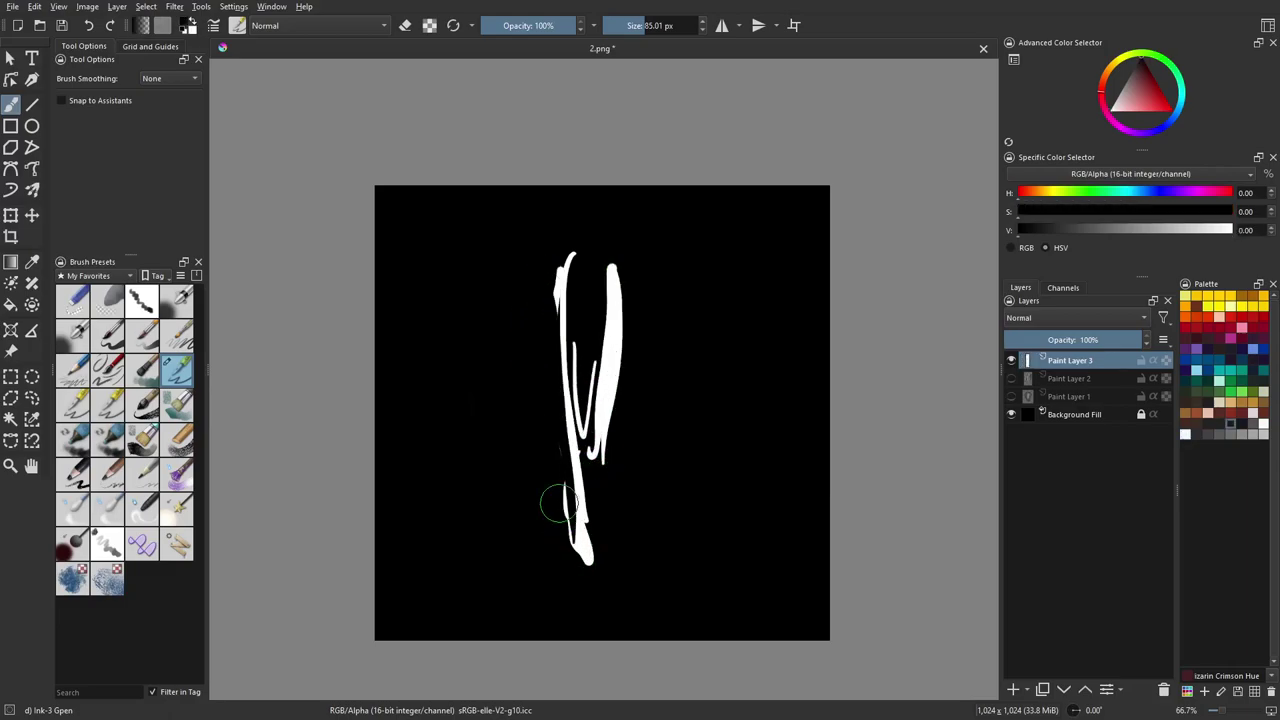
left_click_drag(629, 286, 614, 440)
key("ctrl+f")
key("ctrl+f")
key("ctrl+f")
key("ctrl+f")
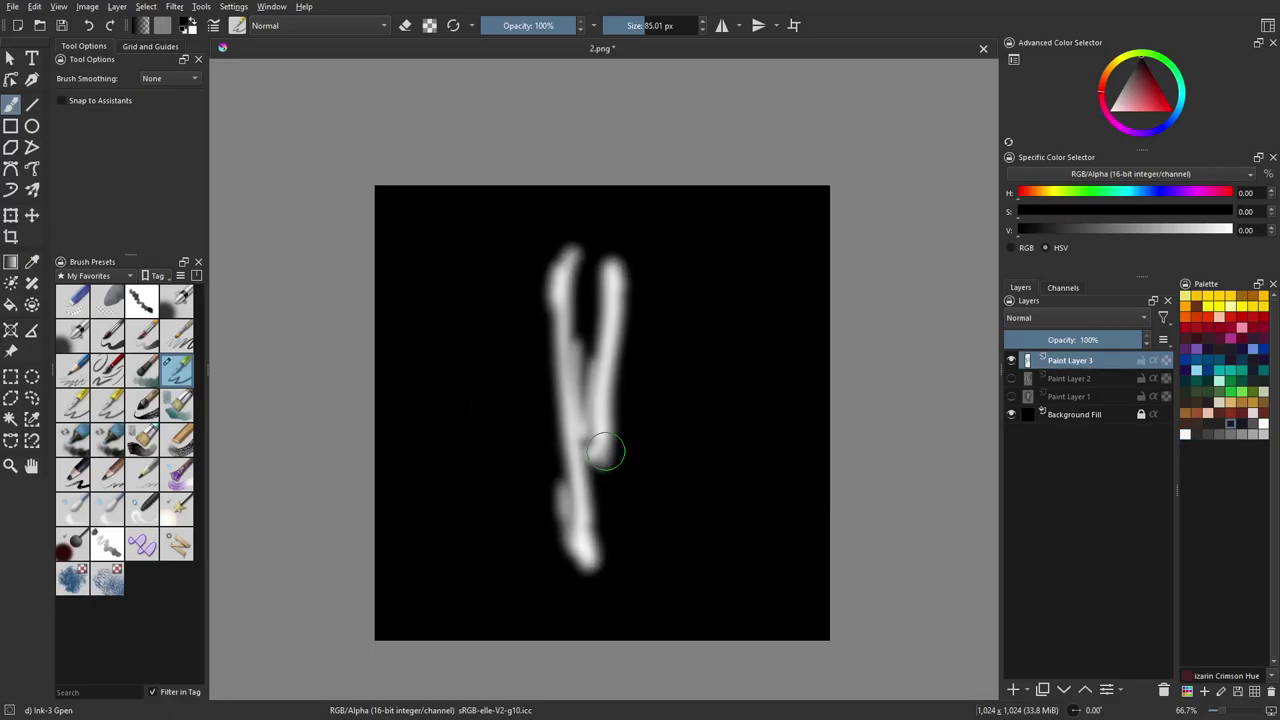
Paint thin black slits and bright white cores along both arms of the V, and reapply the Gaussian Blur
mouse_move(575, 262)
left_mouse_down()
mouse_move(583, 535)
mouse_move(555, 268)
mouse_move(590, 455)
left_mouse_up()
key("x")
left_click_drag(560, 300, 580, 530)
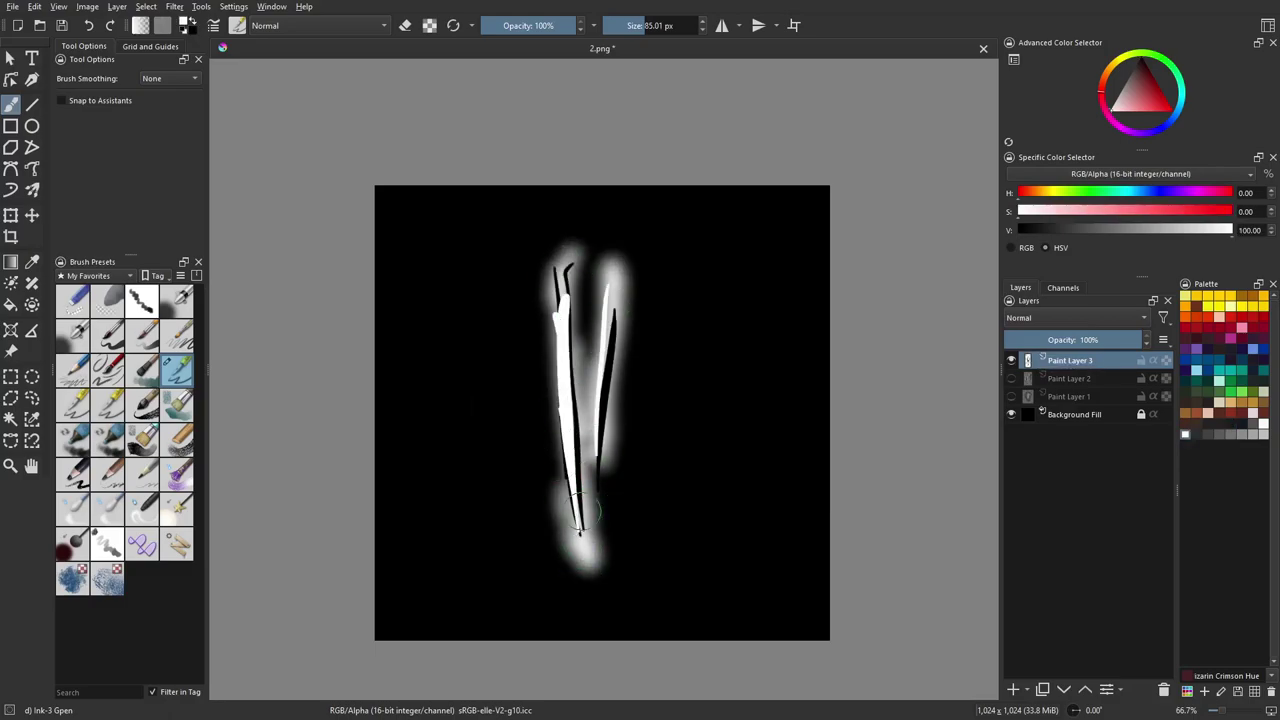
key("ctrl+f")
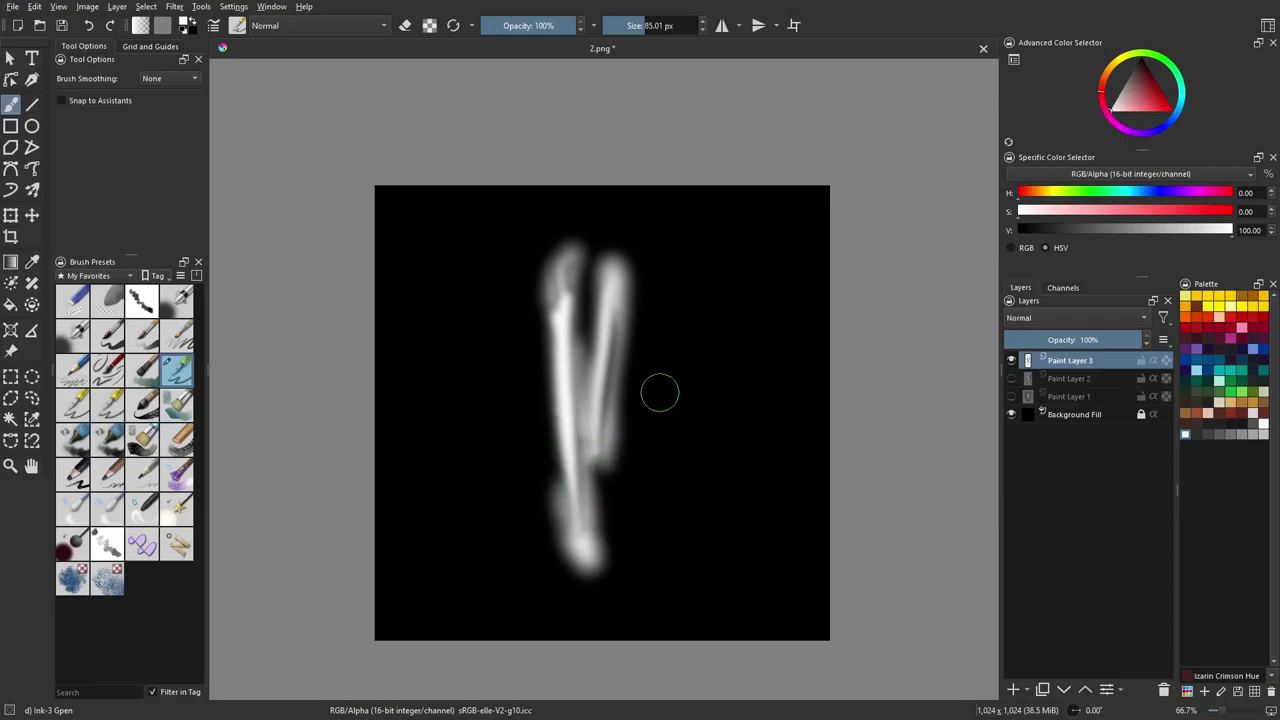
Nick the outline of the V shape with short black strokes from its lower end up to its tips, and reapply the Gaussian Blur
key("x")
mouse_move(548, 522)
left_mouse_down()
mouse_move(565, 490)
mouse_move(550, 478)
left_mouse_up()
left_click_drag(572, 562, 590, 541)
left_click_drag(604, 526, 586, 478)
mouse_move(604, 466)
left_mouse_down()
mouse_move(588, 448)
mouse_move(581, 322)
left_mouse_up()
mouse_move(627, 409)
left_mouse_down()
mouse_move(605, 301)
mouse_move(617, 279)
left_mouse_up()
left_click_drag(622, 290, 628, 268)
left_click_drag(606, 249, 594, 296)
left_click_drag(552, 250, 538, 302)
key("ctrl+f")
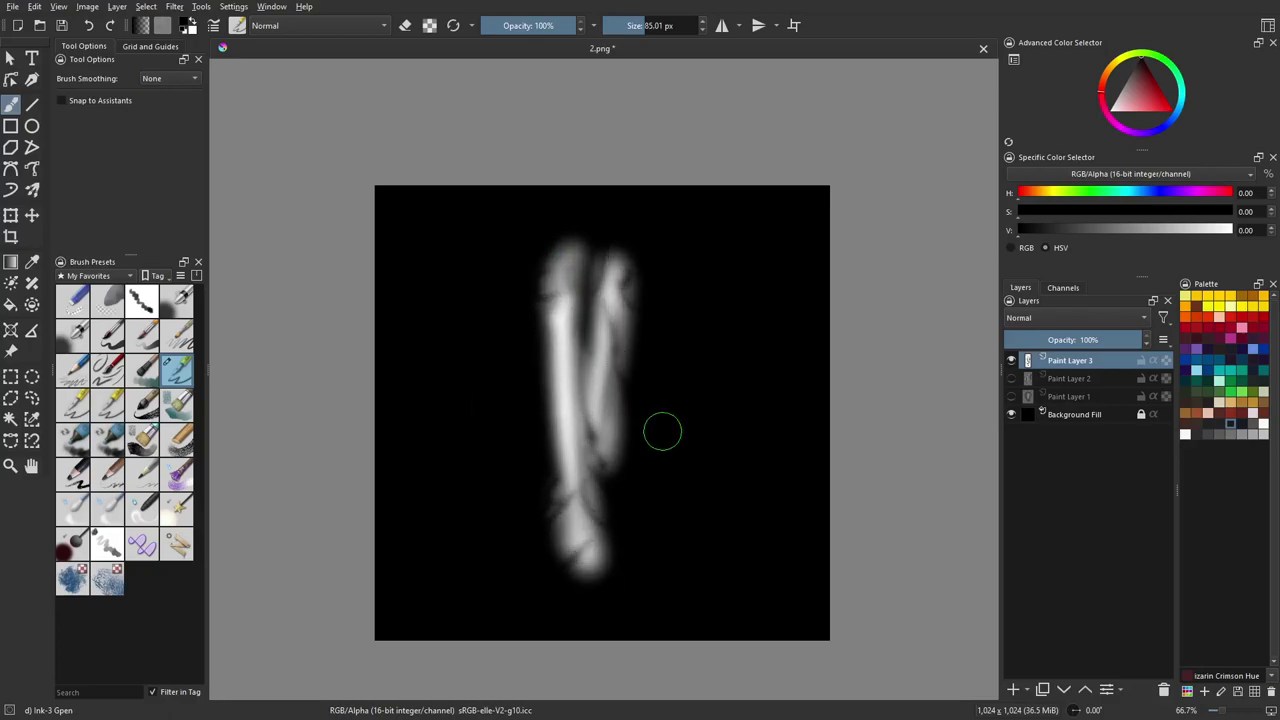
Save the V-shaped texture to the Desktop as a new PNG image named 3
key("ctrl+shift+s")
left_click(491, 440)
left_click(843, 487)
left_click(707, 498)
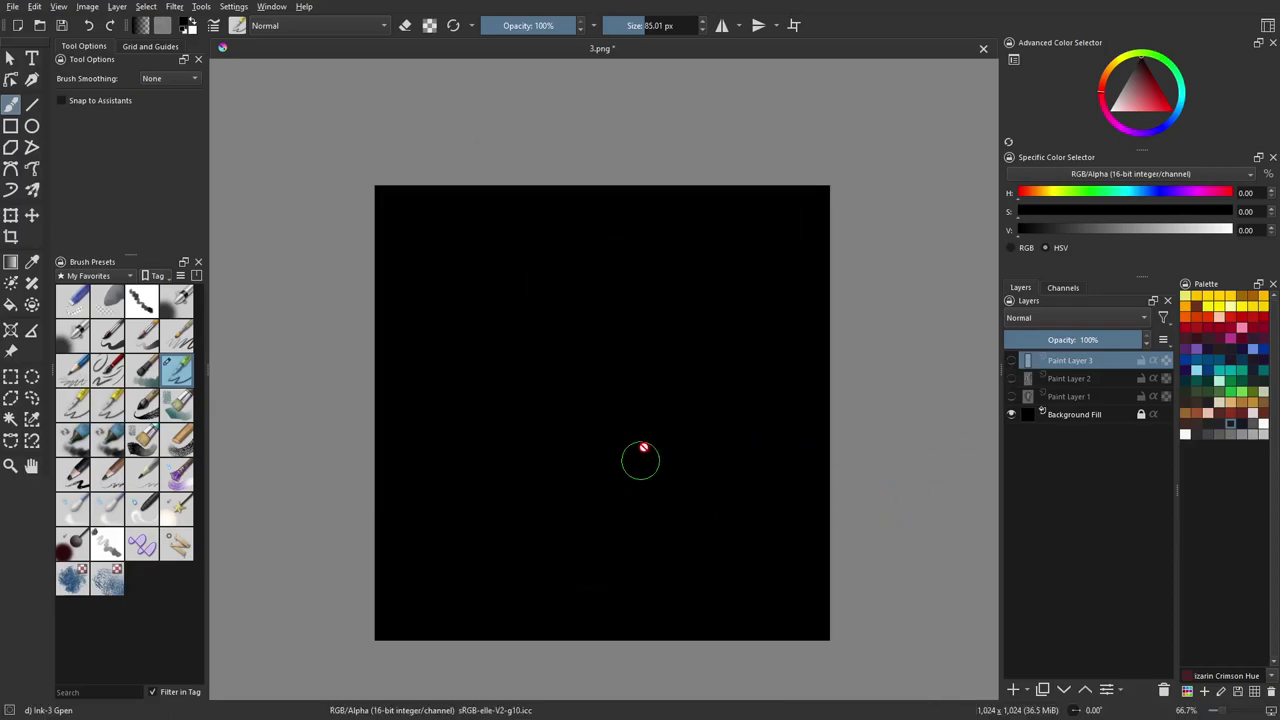
Paint a broad block of overlapping white strokes on a new paint layer with an enlarged Marker Dry brush
left_click(88, 440)
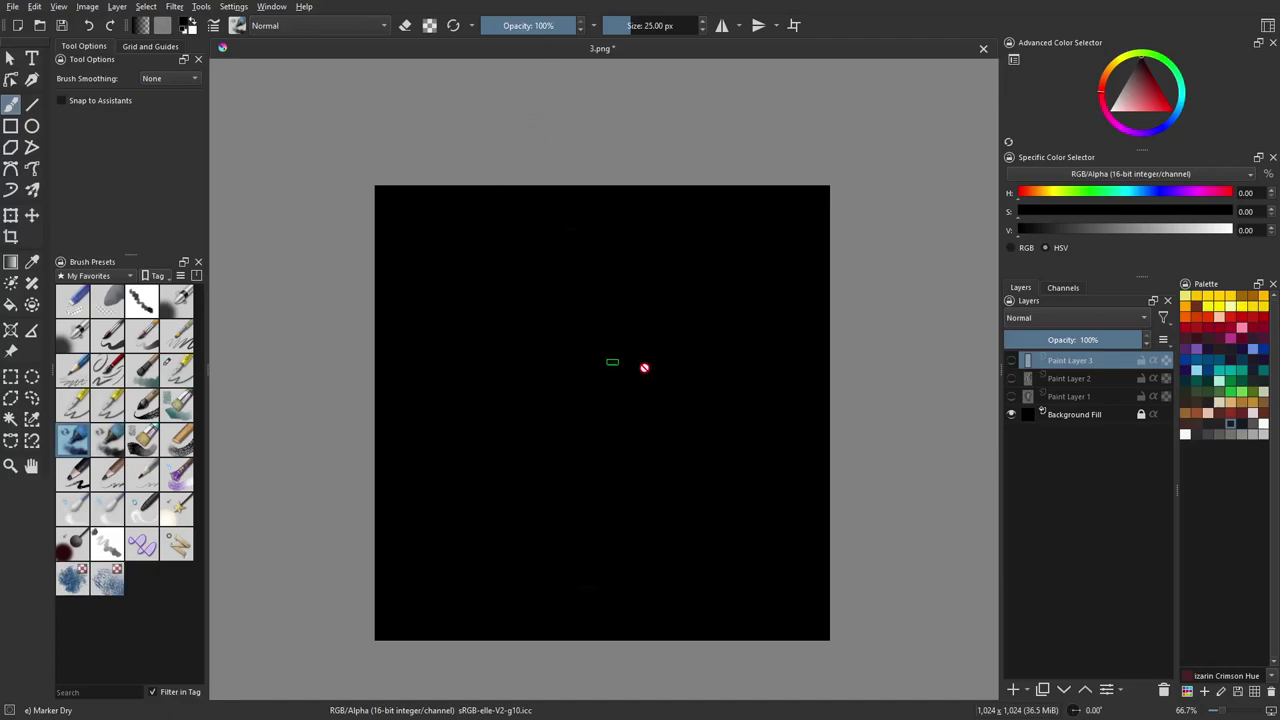
left_click(1013, 690)
left_click_drag(583, 384, 629, 386, "shift")
left_click_drag(534, 303, 538, 369)
key("x")
mouse_move(535, 325)
left_mouse_down()
mouse_move(531, 360)
mouse_move(557, 363)
mouse_move(616, 440)
mouse_move(580, 455)
mouse_move(625, 520)
mouse_move(607, 502)
mouse_move(634, 345)
mouse_move(611, 354)
mouse_move(612, 300)
mouse_move(641, 453)
left_mouse_up()
mouse_move(600, 513)
left_mouse_down()
mouse_move(566, 478)
mouse_move(547, 500)
mouse_move(549, 489)
mouse_move(645, 497)
mouse_move(545, 400)
mouse_move(575, 300)
mouse_move(561, 283)
mouse_move(580, 330)
mouse_move(523, 263)
mouse_move(492, 275)
mouse_move(512, 289)
mouse_move(520, 333)
mouse_move(526, 284)
mouse_move(558, 300)
left_mouse_up()
mouse_move(636, 276)
left_mouse_down()
mouse_move(650, 277)
mouse_move(674, 349)
mouse_move(688, 475)
mouse_move(640, 491)
mouse_move(524, 491)
left_mouse_up()
Reduce the brush to about 43 px and shade the block's centre and right side with translucent black strokes
mouse_move(573, 425)
left_mouse_down("shift")
mouse_move(509, 445)
mouse_move(562, 503)
mouse_move(560, 438)
mouse_move(517, 412)
mouse_move(538, 300)
mouse_move(538, 388)
mouse_move(562, 358)
left_mouse_up("shift")
key("x")
mouse_move(630, 388)
left_mouse_down()
mouse_move(634, 510)
mouse_move(648, 502)
mouse_move(622, 472)
mouse_move(661, 450)
left_mouse_up()
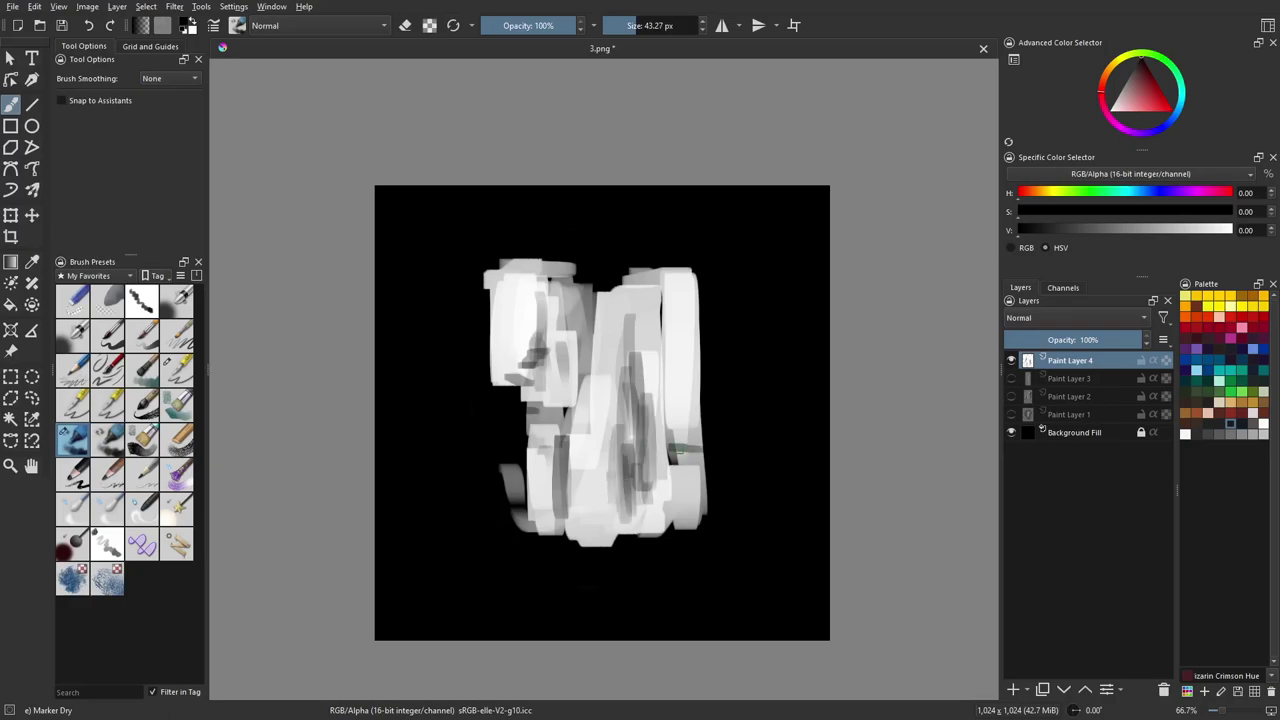
mouse_move(663, 313)
left_mouse_down()
mouse_move(660, 448)
mouse_move(686, 348)
mouse_move(672, 342)
left_mouse_up()
mouse_move(661, 287)
left_mouse_down()
mouse_move(600, 285)
mouse_move(695, 279)
left_mouse_up()
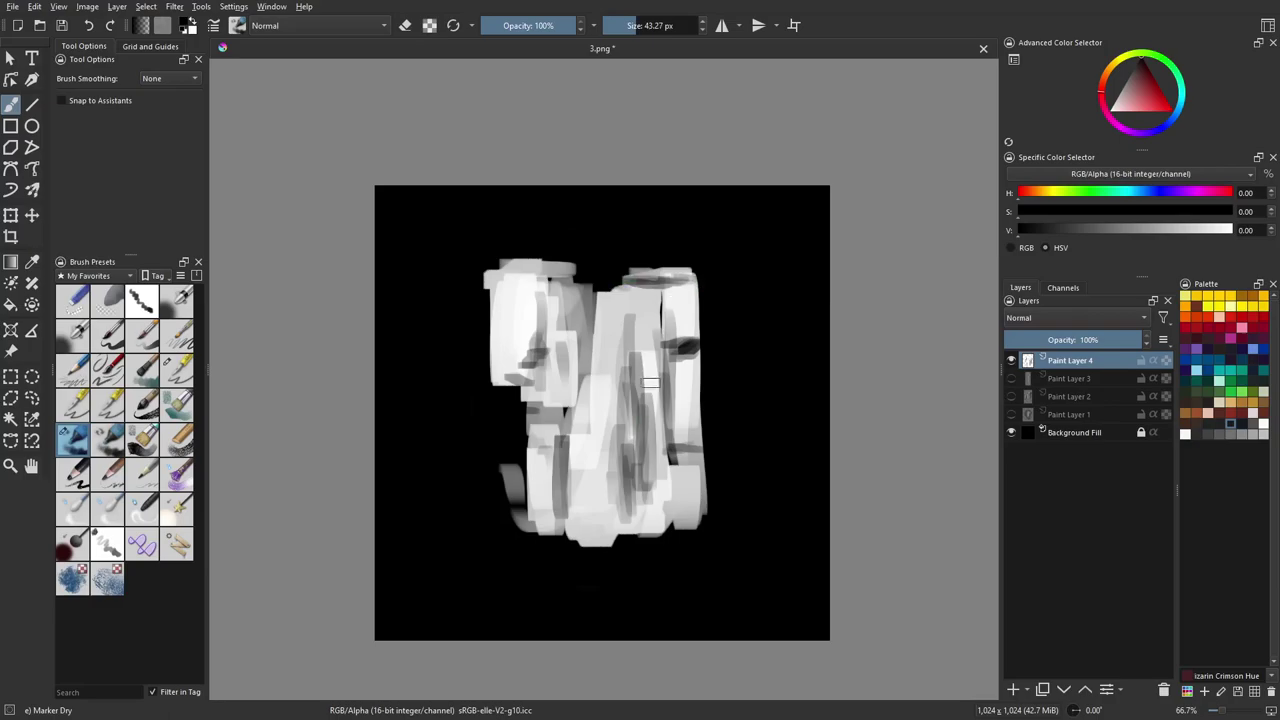
Shade the block's bottom, left and lower-right edges with translucent black strokes, and reapply the Gaussian Blur
mouse_move(586, 505)
left_mouse_down()
mouse_move(556, 522)
mouse_move(580, 536)
mouse_move(580, 563)
mouse_move(516, 506)
mouse_move(513, 461)
mouse_move(522, 490)
left_mouse_up()
left_click_drag(493, 268, 495, 372)
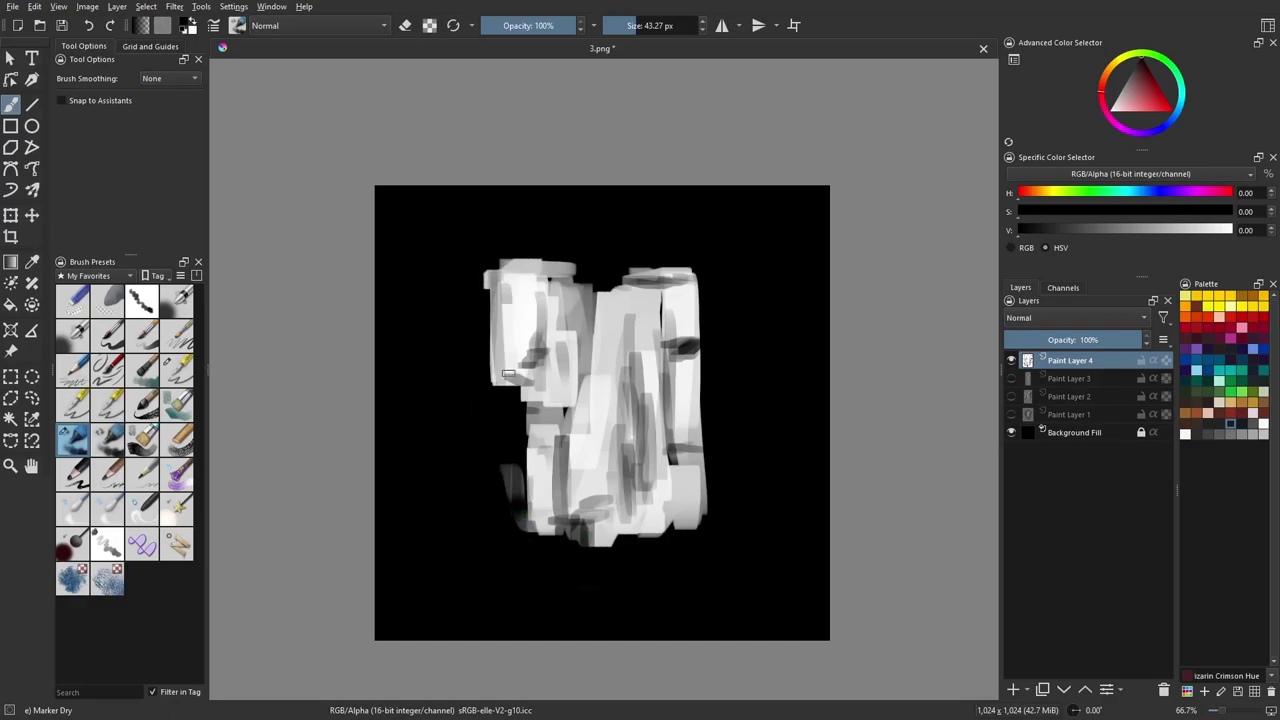
left_click_drag(508, 326, 508, 374)
left_click_drag(671, 434, 655, 532)
left_click_drag(696, 498, 695, 520)
key("ctrl+f")
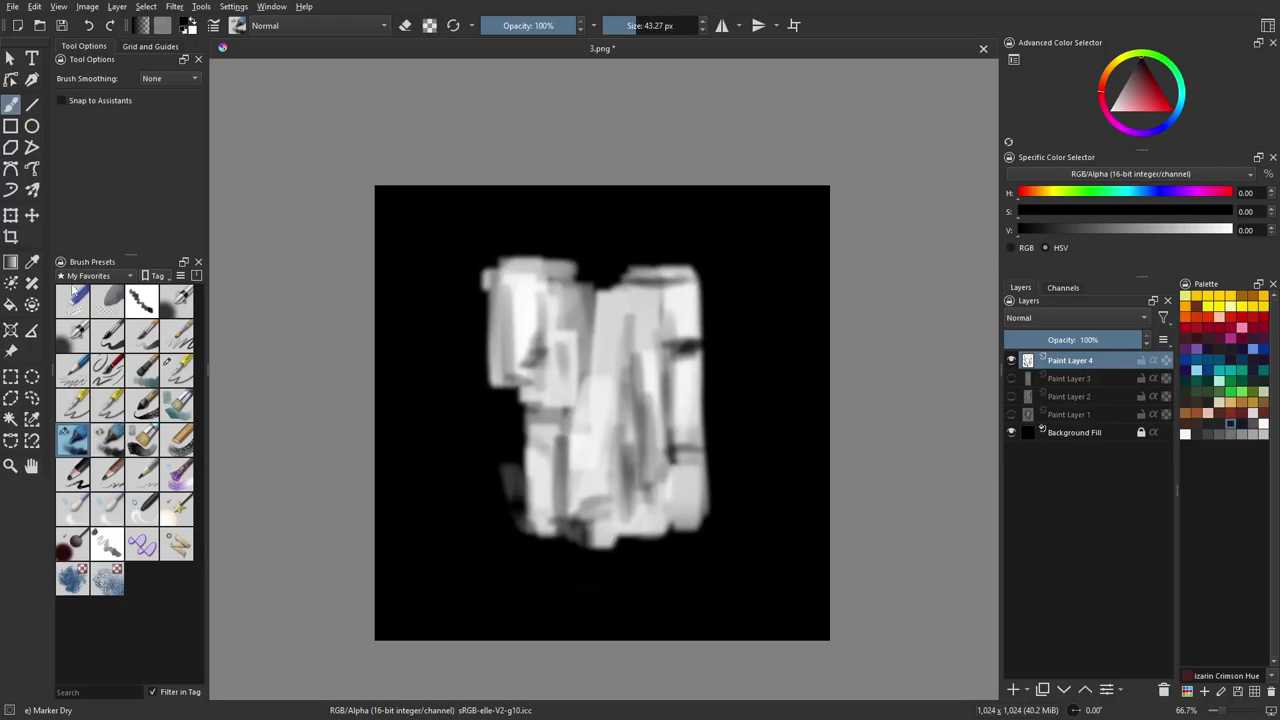
Draw thin black crack lines through the block's centre and right side with the Ink-3 Gpen brush at about 15 px
left_click(177, 370)
key("bracketleft")
mouse_move(520, 416)
left_mouse_down()
mouse_move(584, 414)
mouse_move(547, 422)
left_mouse_up()
key("ctrl+z")
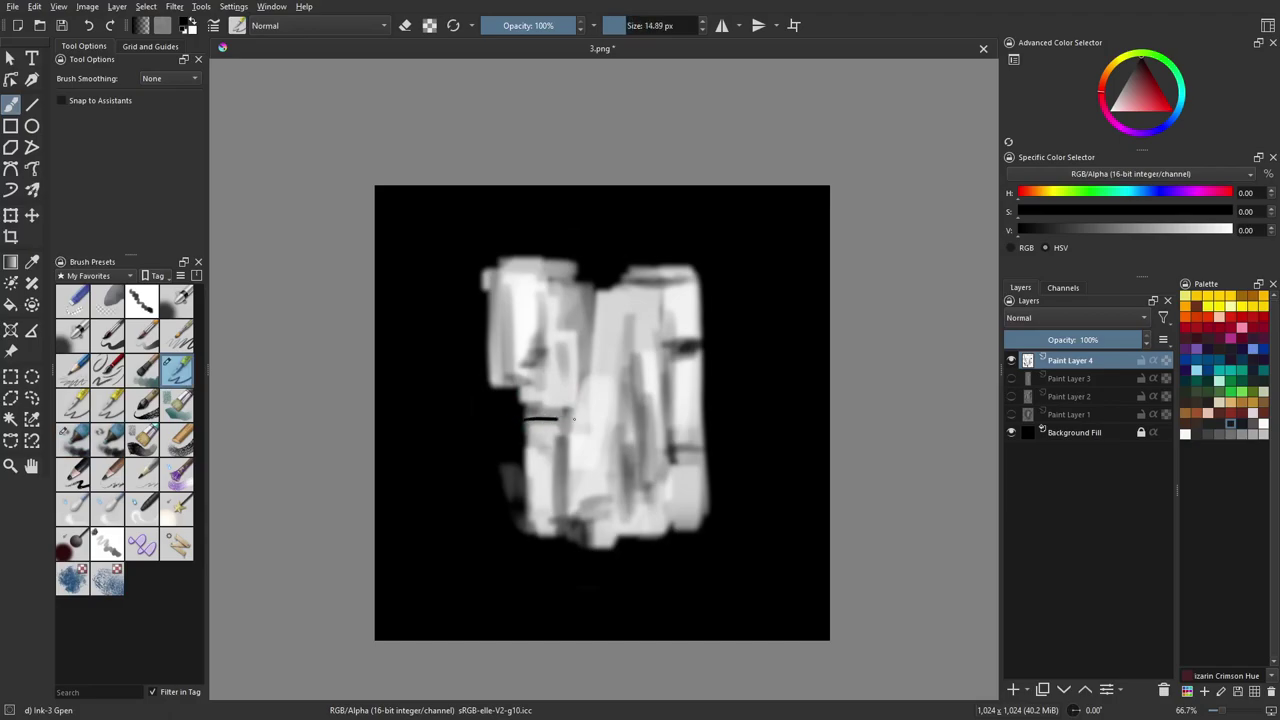
left_click_drag(578, 288, 567, 534)
left_click_drag(569, 423, 565, 532)
left_click_drag(635, 377, 631, 498)
left_click_drag(664, 395, 699, 469)
left_click_drag(666, 373, 671, 468)
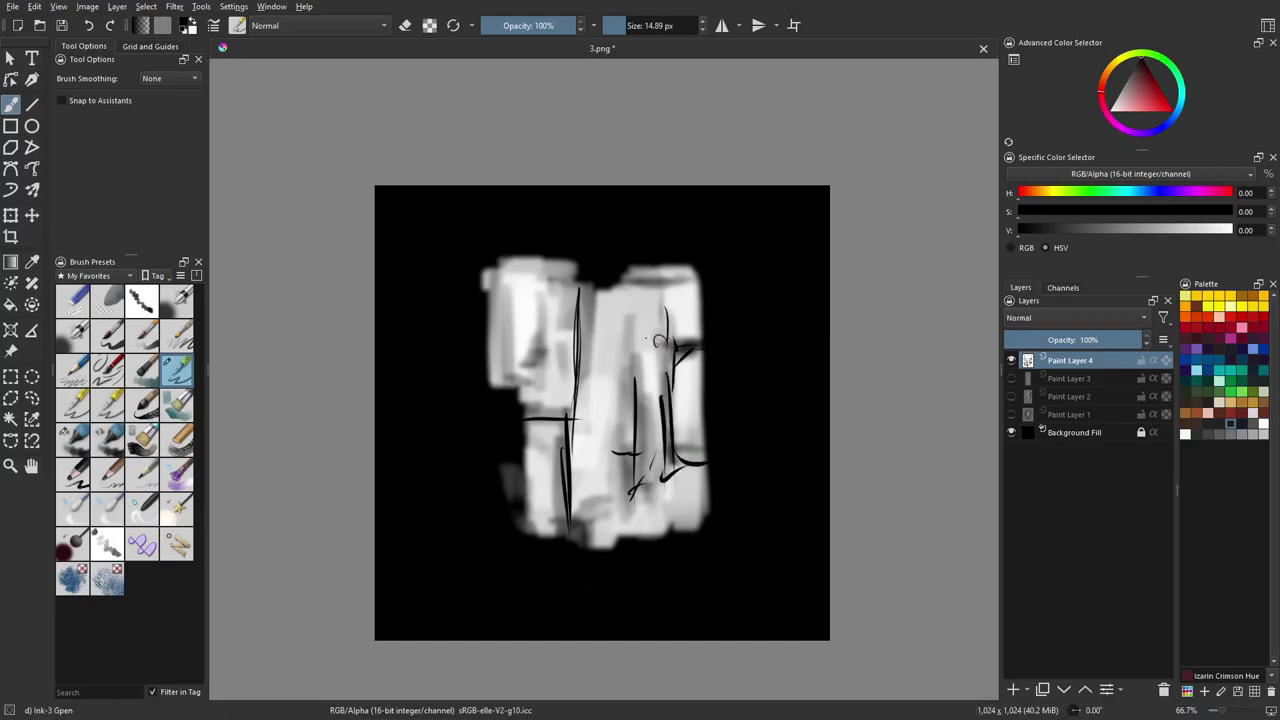
Draw more thin black crack lines across the block's upper left, bottom and top edges, and reapply the Gaussian Blur
mouse_move(559, 277)
left_mouse_down()
mouse_move(560, 354)
mouse_move(541, 372)
left_mouse_up()
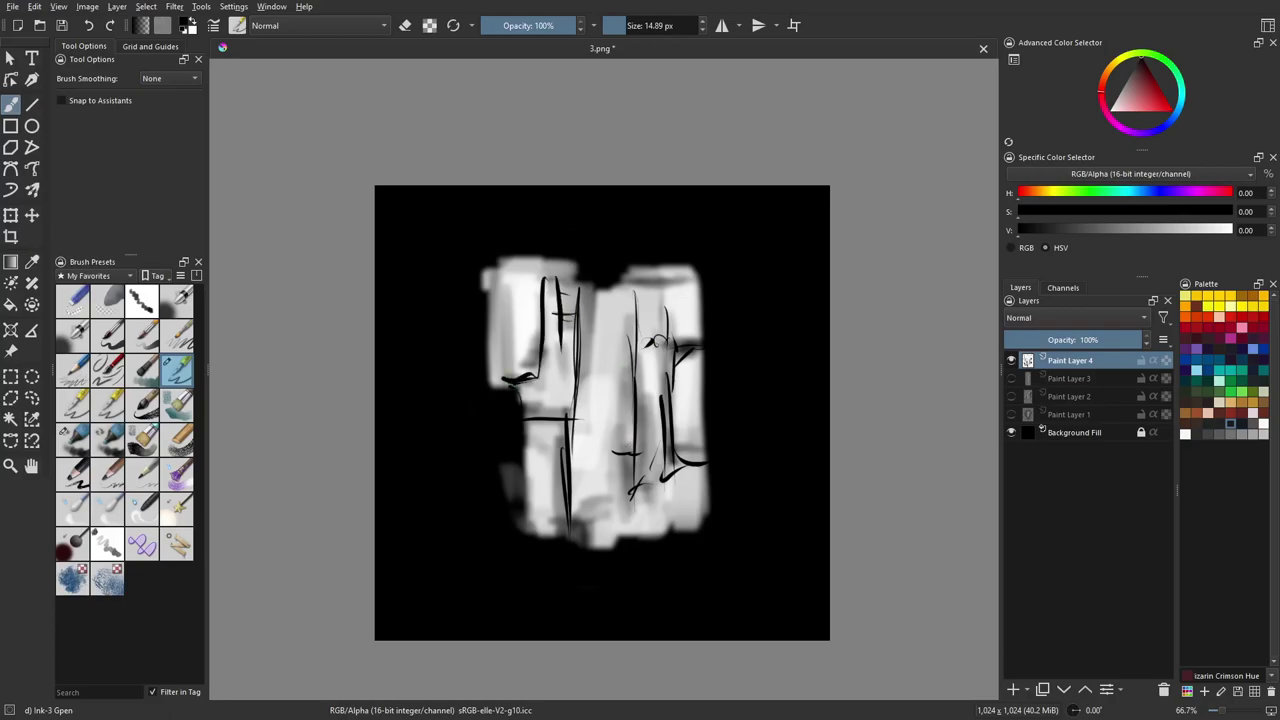
left_click_drag(550, 471, 554, 532)
mouse_move(556, 490)
left_mouse_down()
mouse_move(561, 540)
mouse_move(622, 506)
left_mouse_up()
left_click_drag(622, 440, 621, 530)
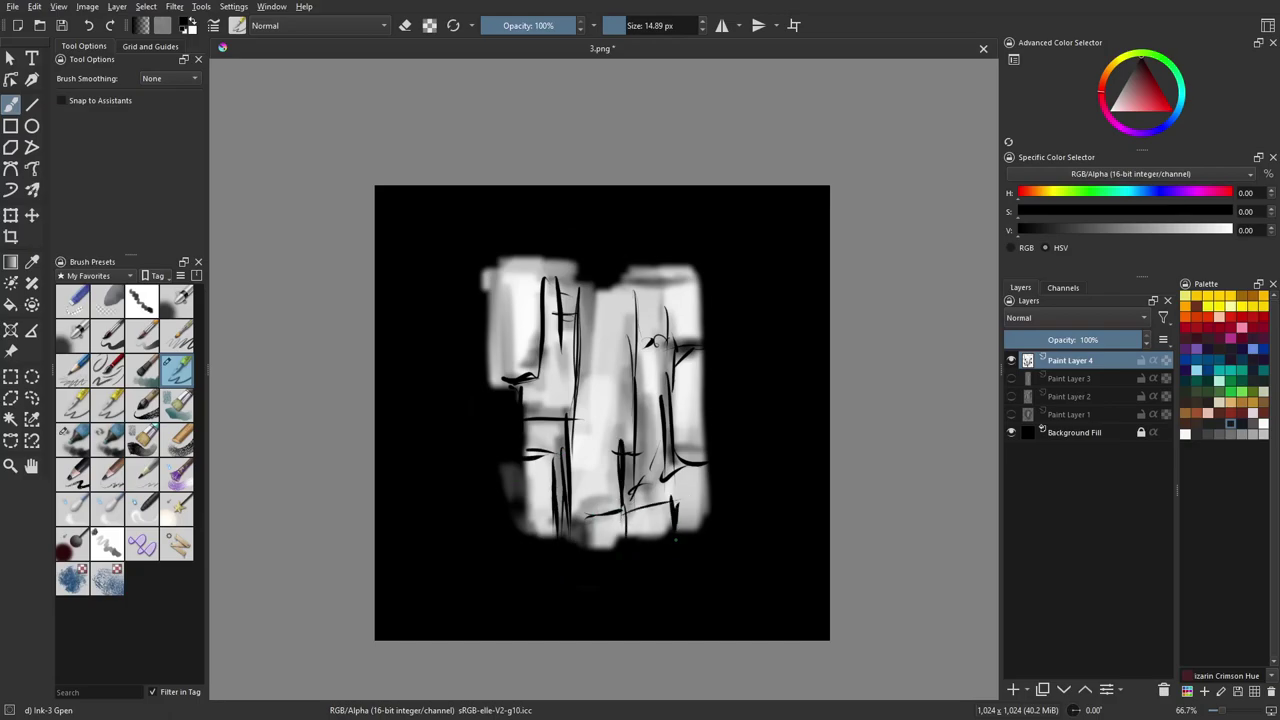
left_click_drag(664, 276, 663, 371)
left_click_drag(622, 284, 700, 283)
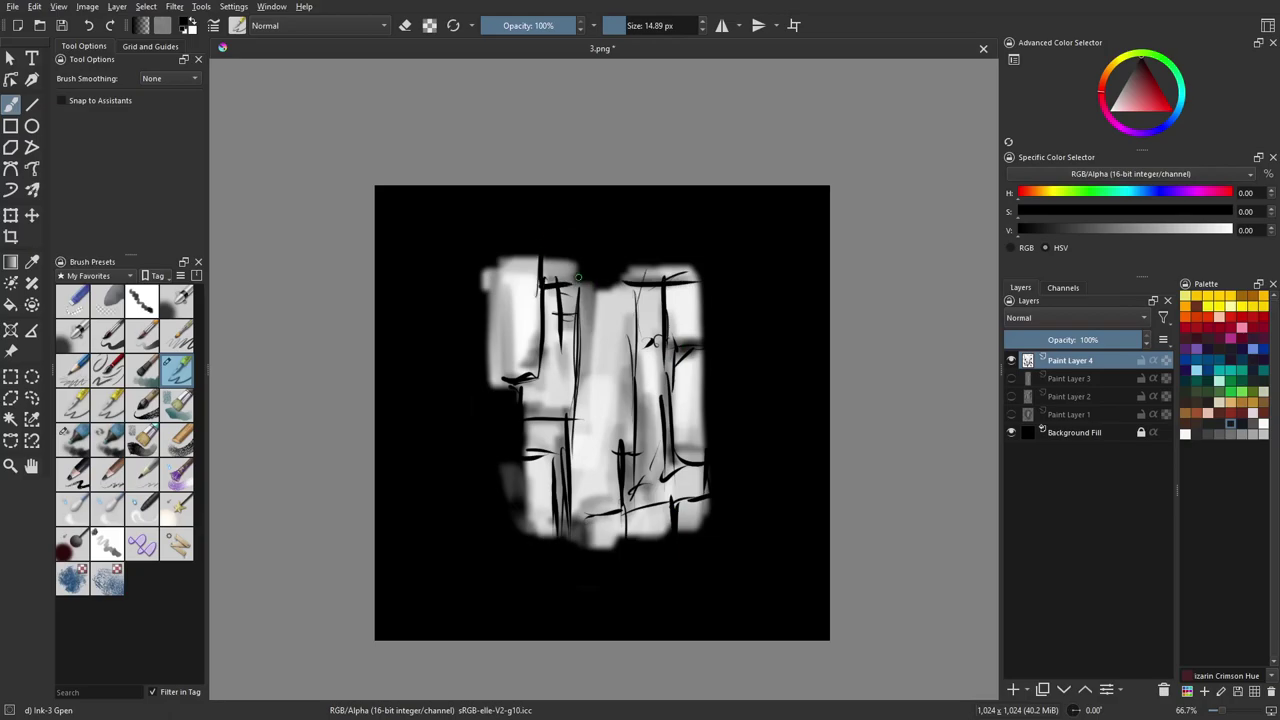
left_click_drag(500, 258, 501, 356)
left_click_drag(506, 290, 510, 390)
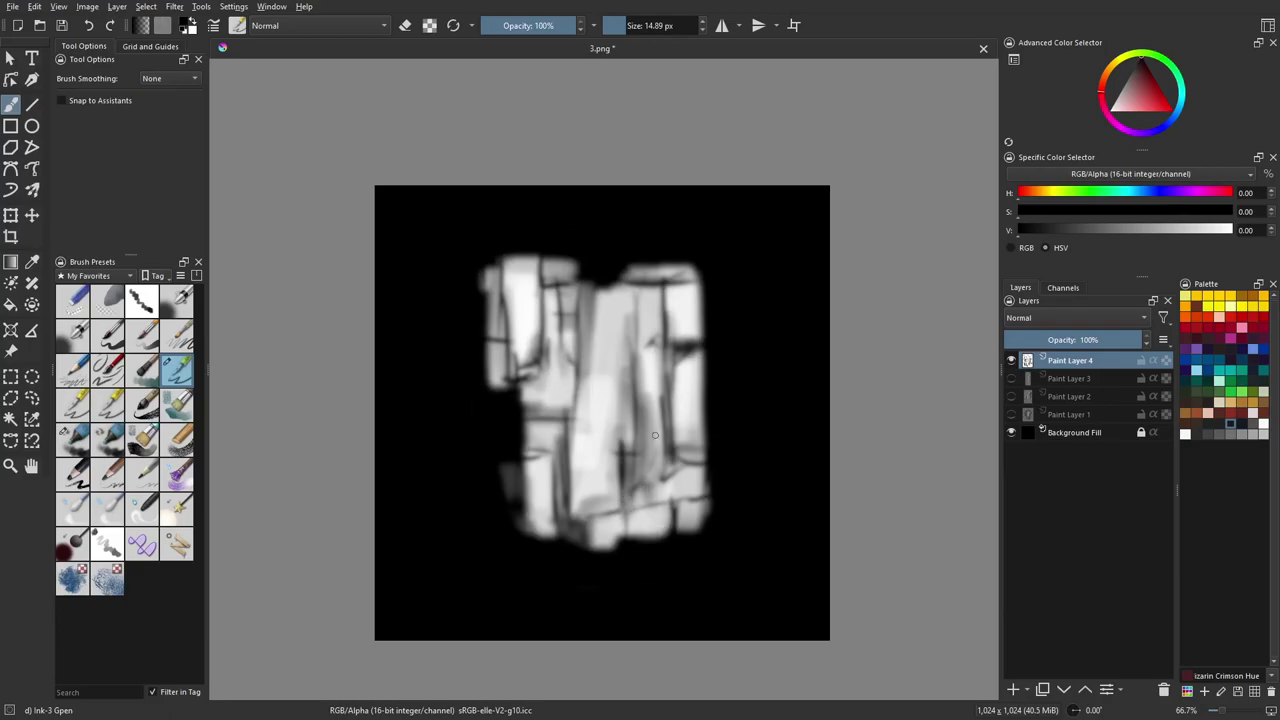
Save the shaded, cracked block texture as the PNG image 4, accepting the export options
key("ctrl+shift+s")
type("4")
left_click(846, 487)
left_click(707, 503)
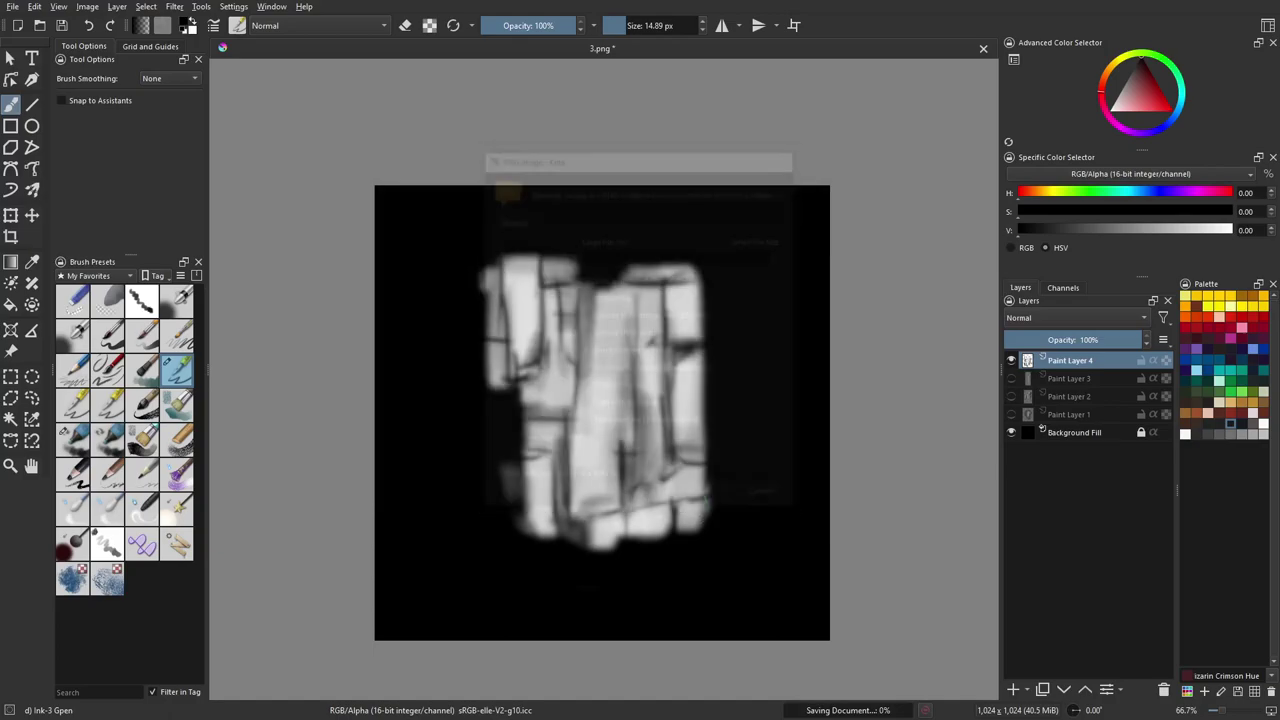
Hide the block's layer, add a new paint layer, and switch the brush colour to white
left_click(1011, 361)
left_click(1013, 689)
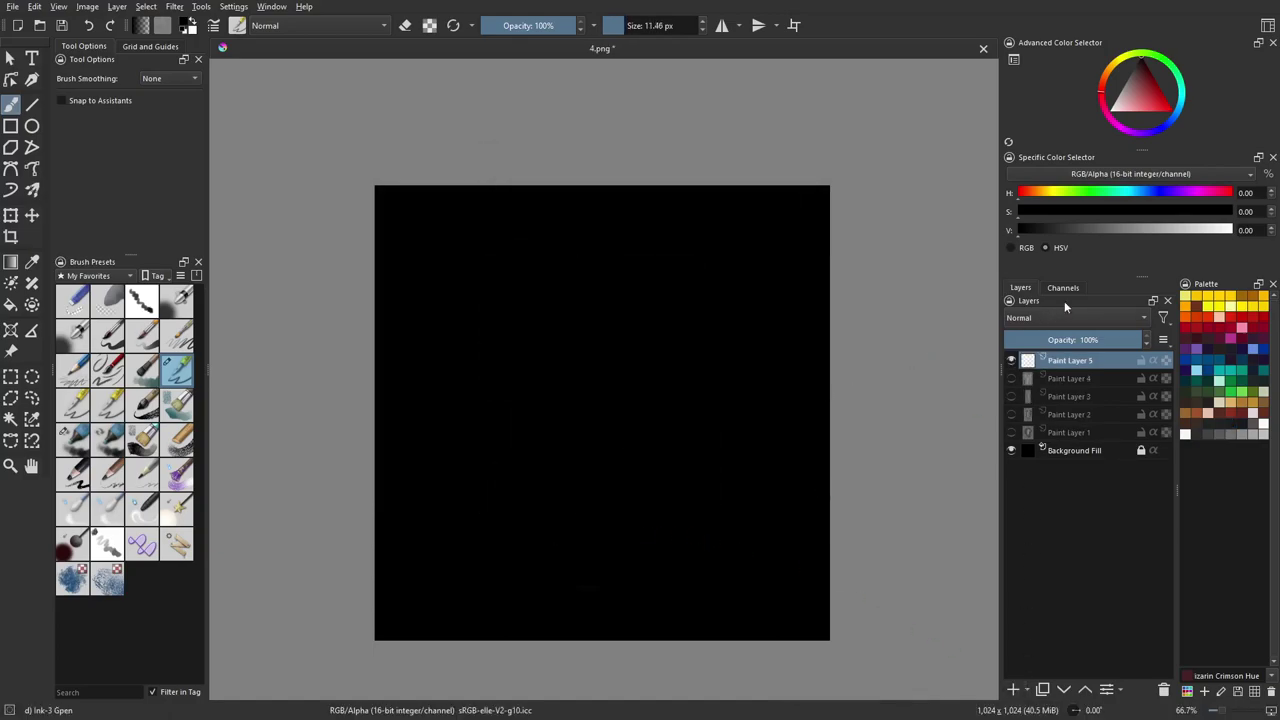
left_click_drag(1177, 238, 1003, 263)
key("x")
left_click_drag(578, 274, 647, 402)
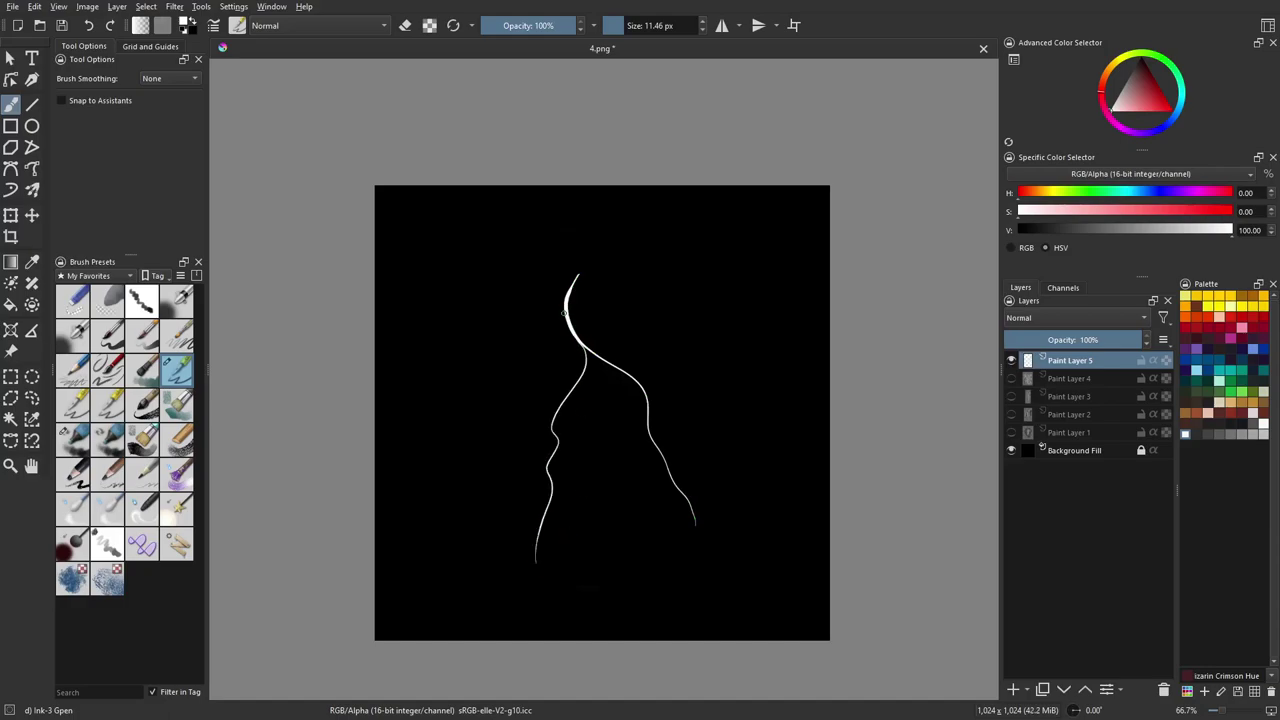
key("ctrl+z")
key("ctrl+z")
key("ctrl+z")
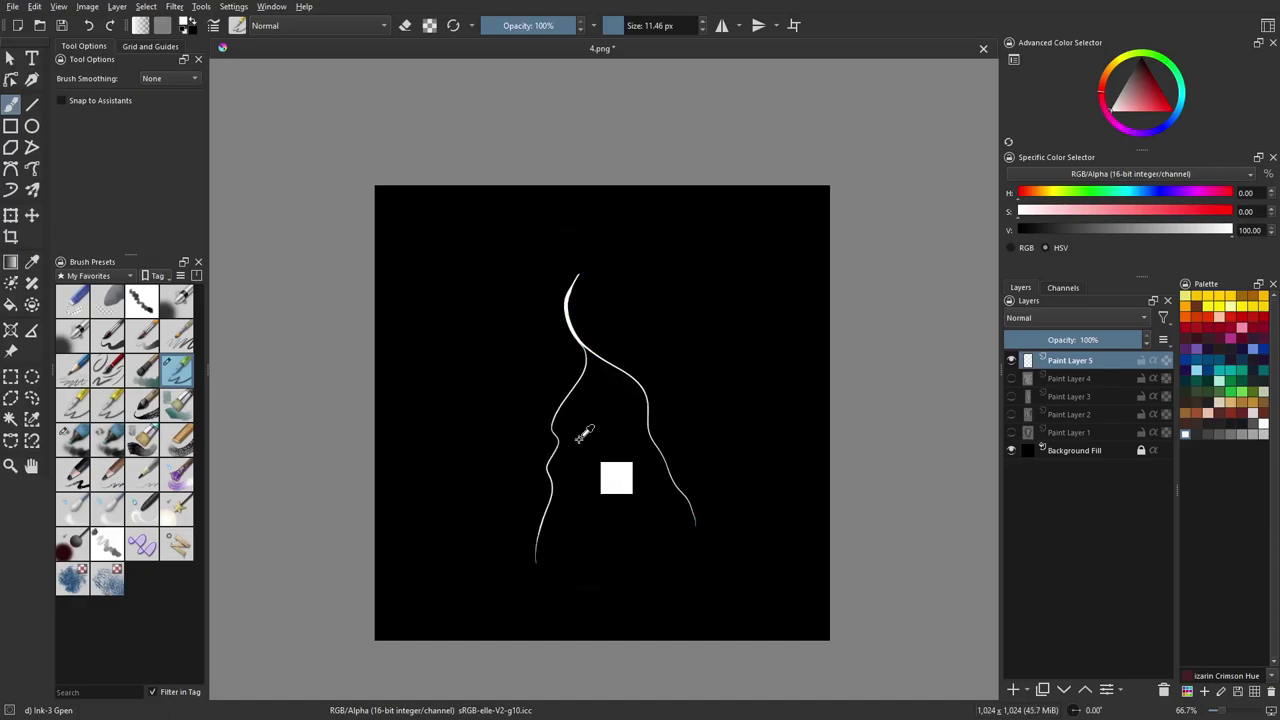
With the brush at about 18 px, draw several long, wavy, crossing white lines down the middle of the canvas
key("bracketright")
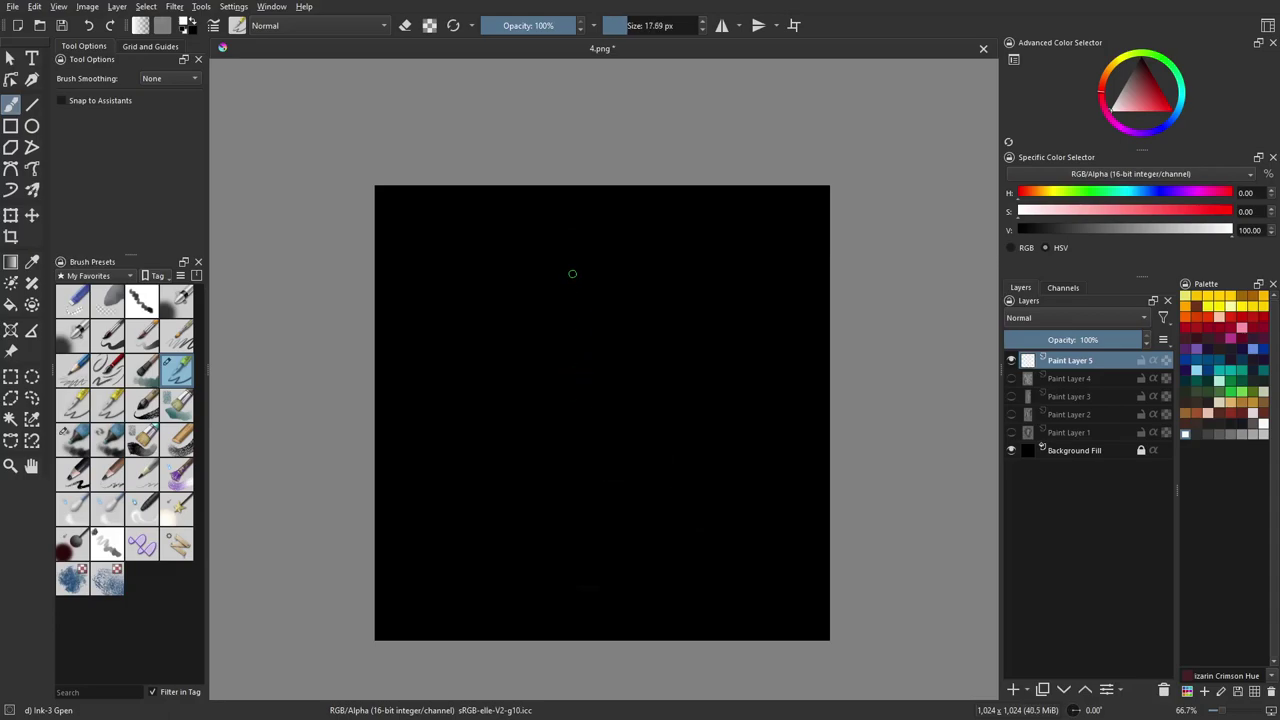
key("ctrl+z")
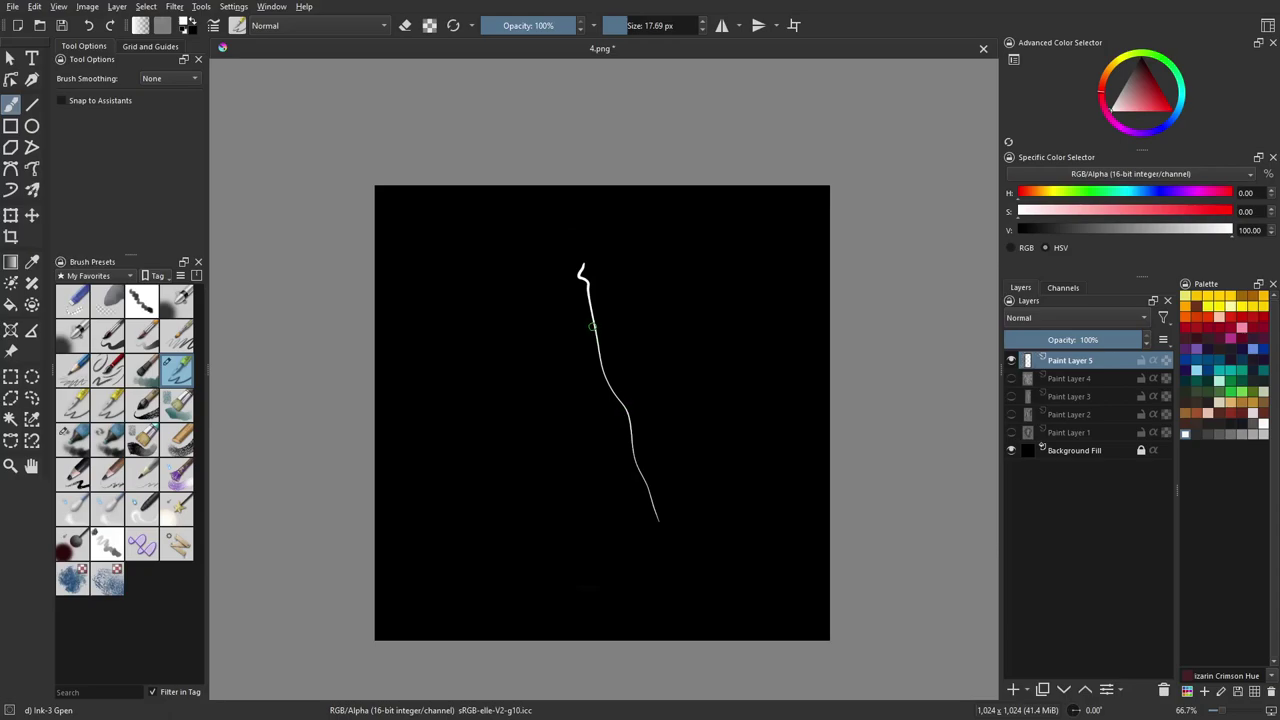
key("ctrl+z")
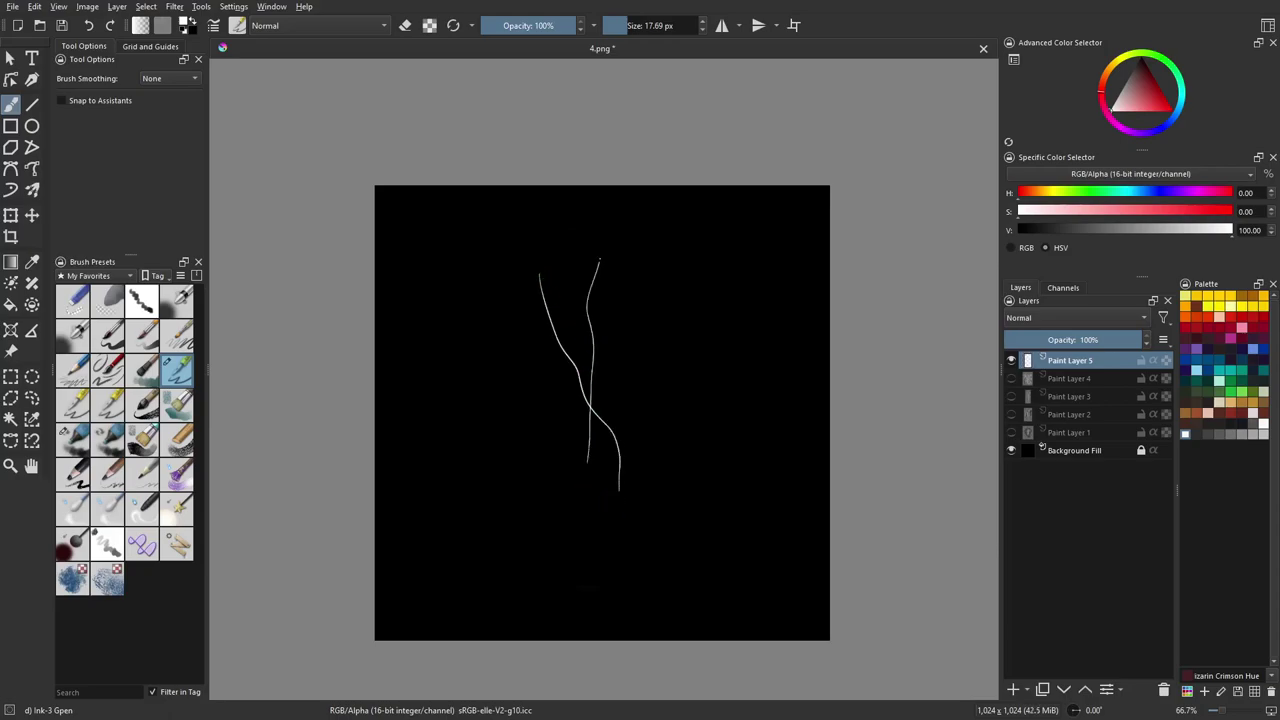
left_click_drag(631, 273, 605, 490)
left_click_drag(542, 378, 636, 546)
left_click_drag(670, 313, 598, 565)
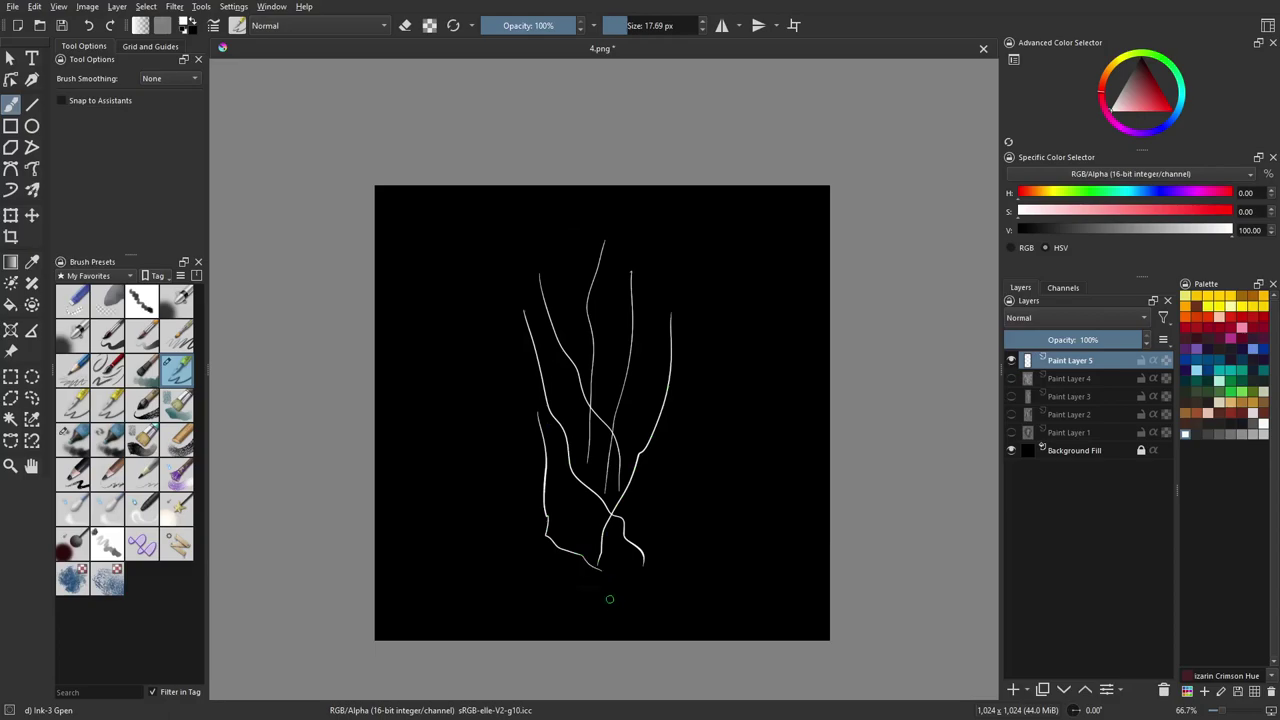
Reapply the Gaussian Blur to the wavy lines, draw sharper white lines over them, and blur the layer again
key("ctrl+f")
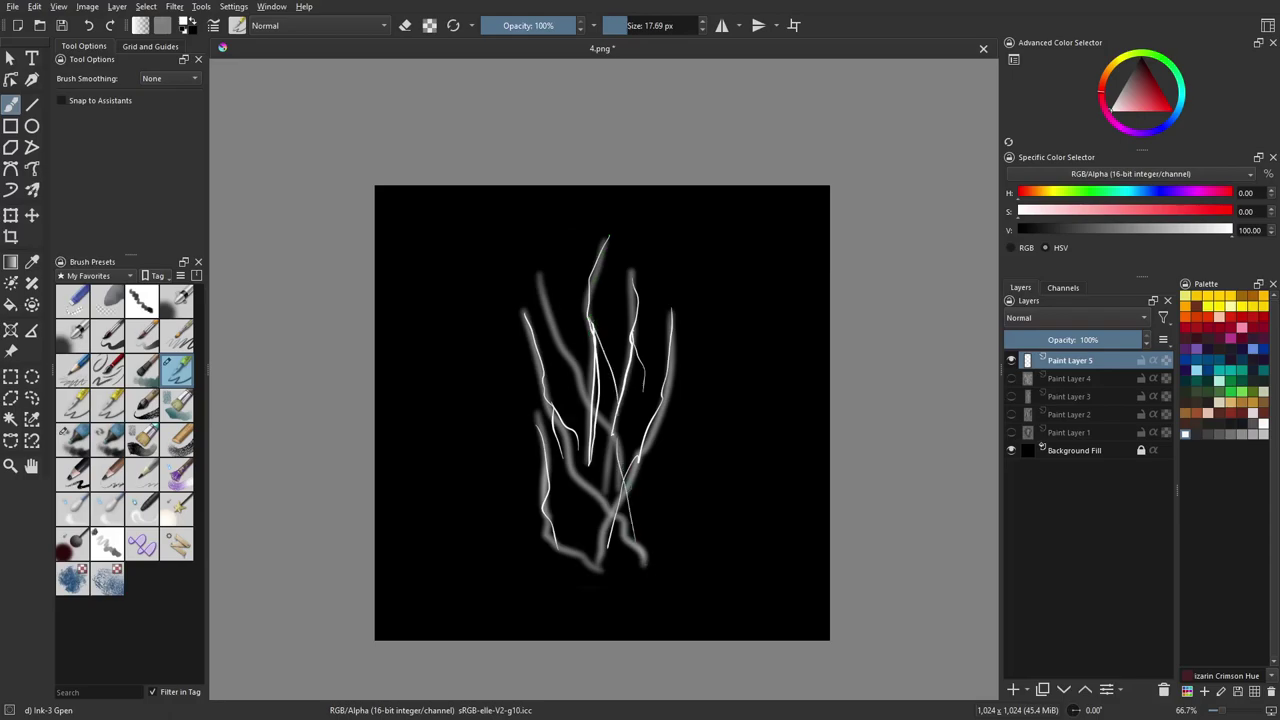
left_click_drag(561, 456, 651, 564)
key("ctrl+f")
Save the wavy line texture as the PNG image 5, and replace its visible layer with a new empty paint layer
key("ctrl+shift+s")
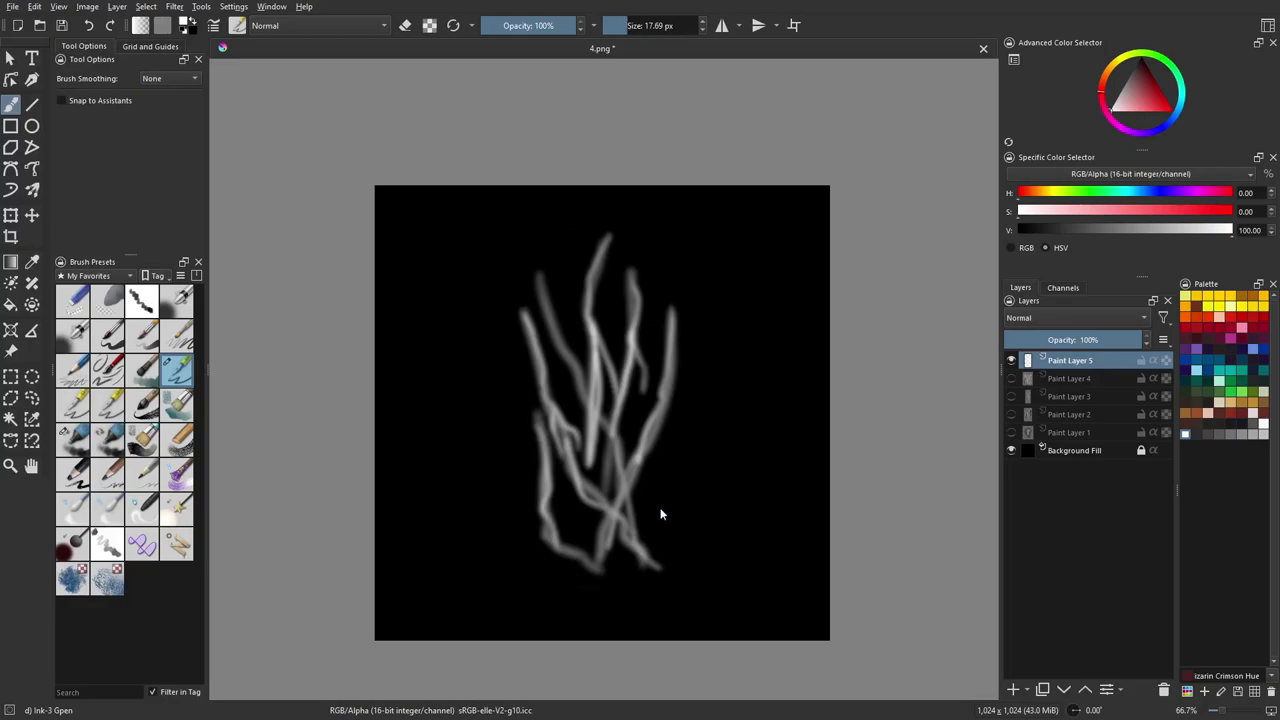
type("5")
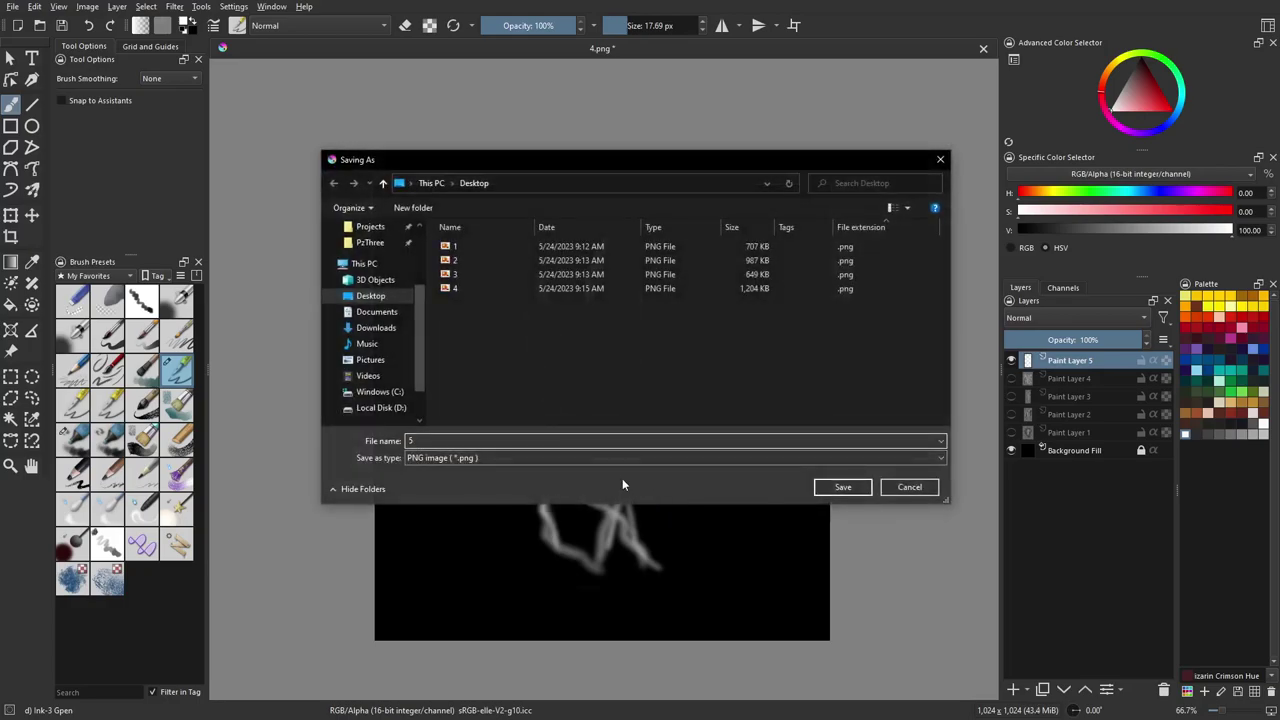
left_click(843, 487)
left_click(712, 497)
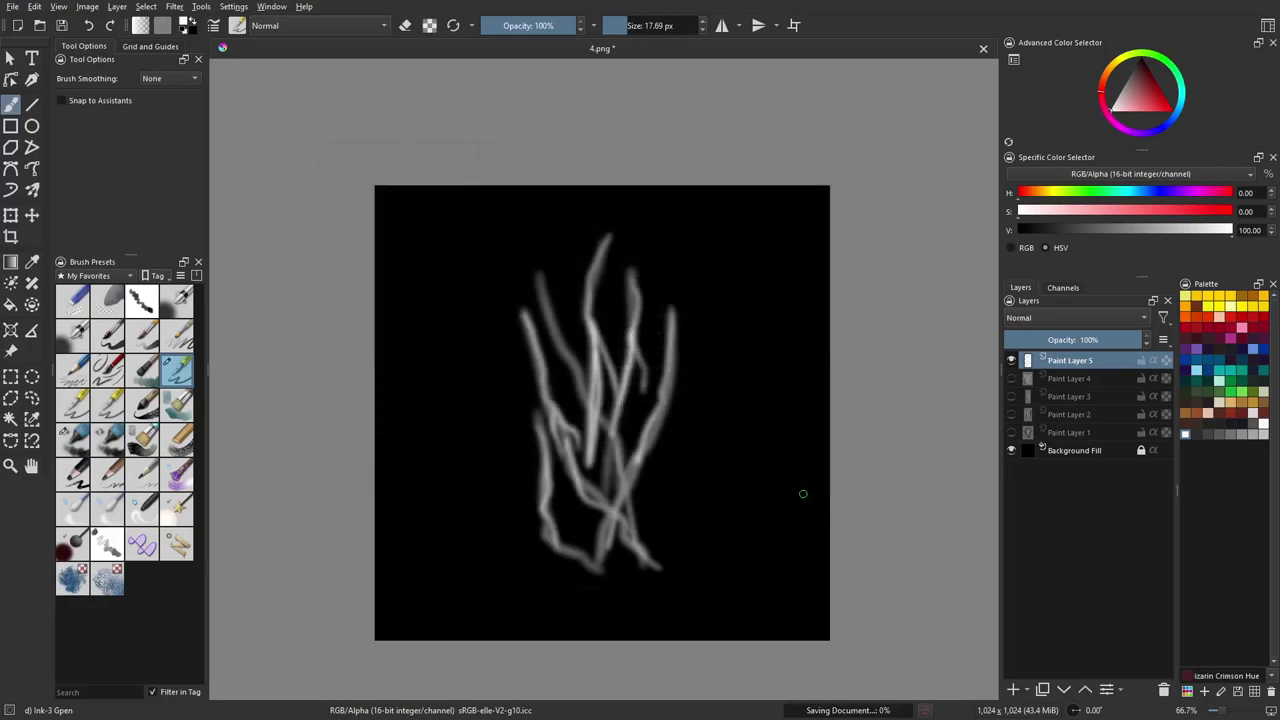
left_click(1011, 360)
left_click(1013, 688)
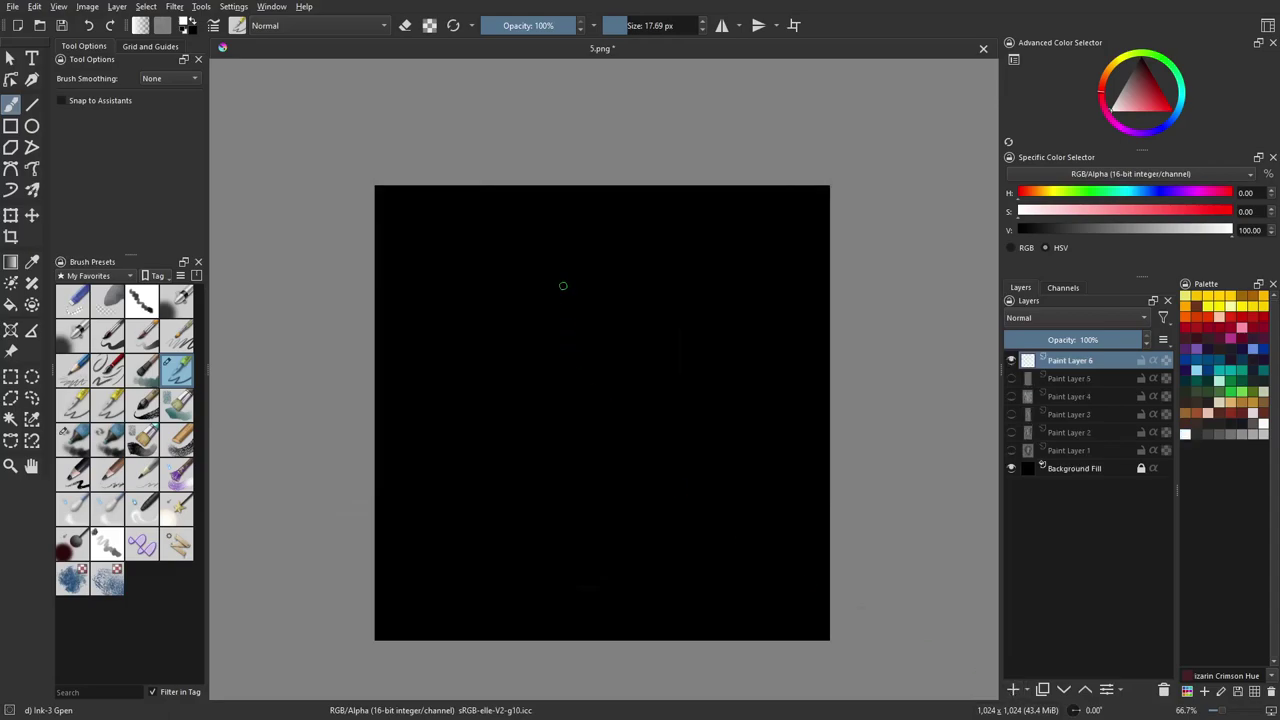
left_click_drag(519, 251, 640, 575)
left_click_drag(604, 242, 551, 537)
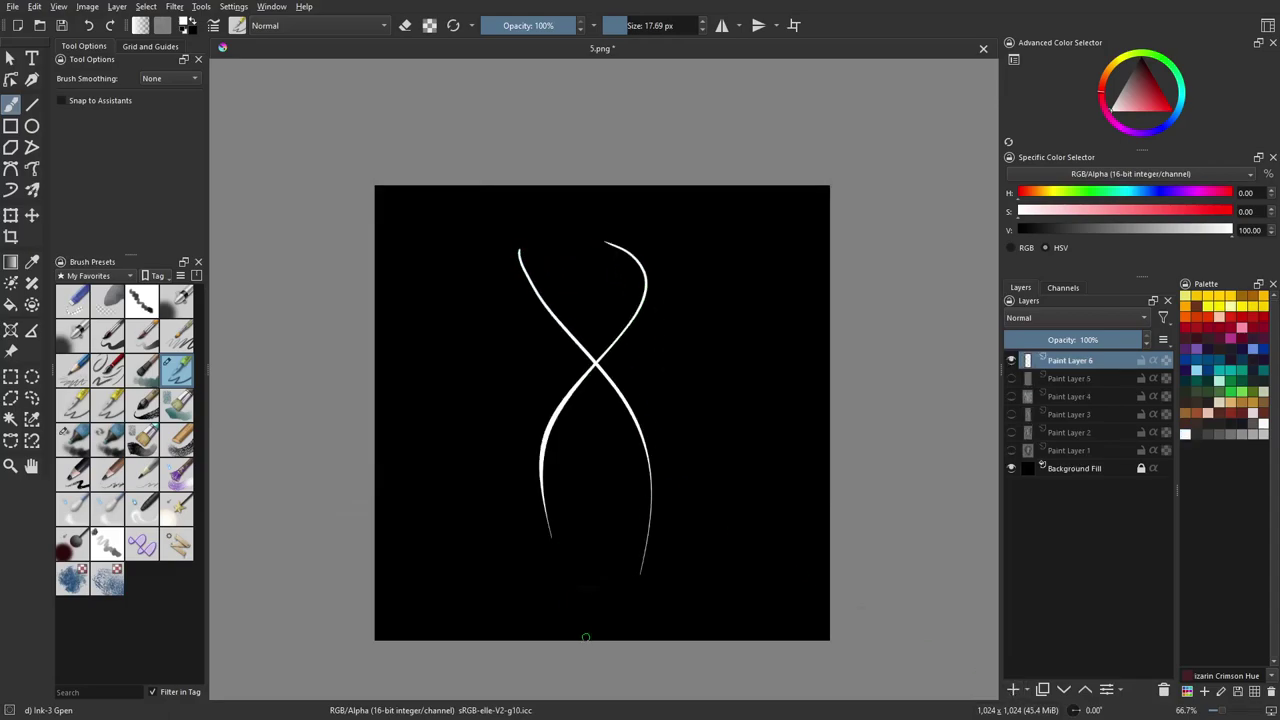
key("ctrl+z")
left_click_drag(592, 236, 541, 488)
key("ctrl+z")
left_click_drag(675, 244, 575, 480)
key("ctrl+z")
key("ctrl+shift+z")
key("ctrl+z")
mouse_move(522, 247)
left_mouse_down()
mouse_move(655, 355)
mouse_move(546, 570)
left_mouse_up()
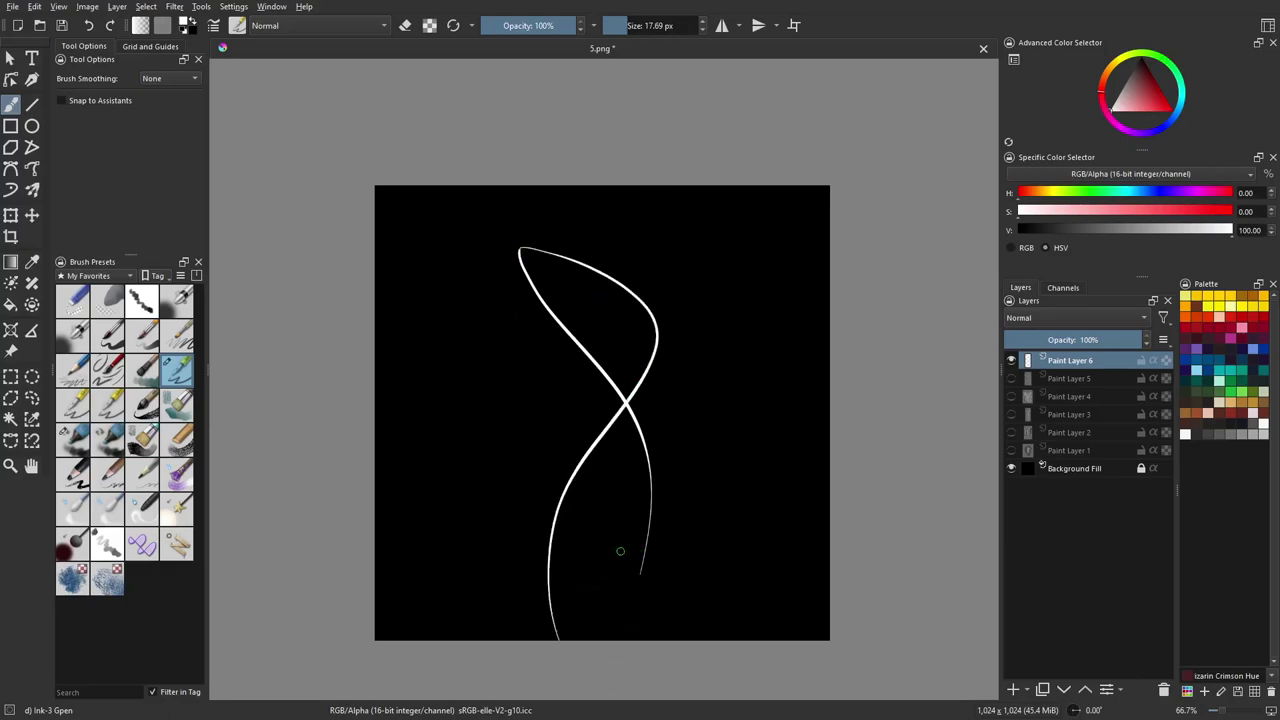
key("ctrl+z")
key("ctrl+z")
left_click_drag(572, 245, 712, 526)
key("ctrl+z")
Draw two blurred white curves that fork from a shared top point, and move them toward the canvas centre
left_click_drag(601, 260, 731, 482)
left_click_drag(601, 258, 532, 556)
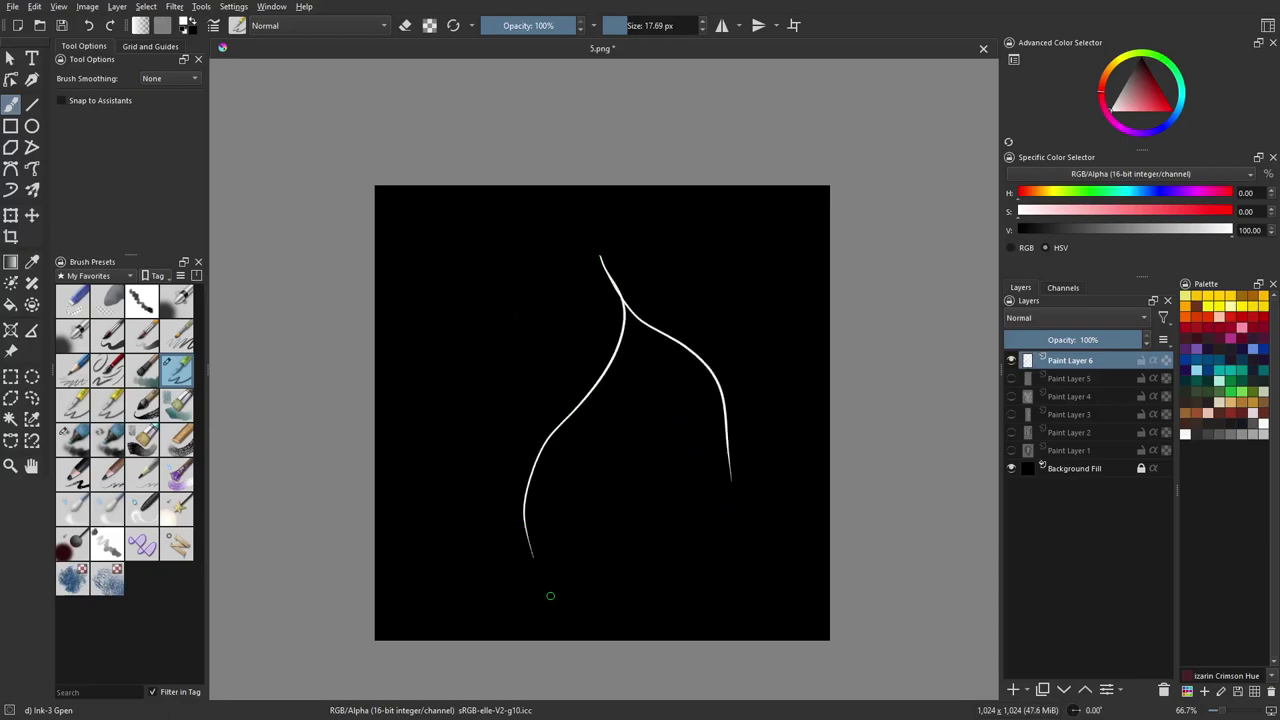
key("t")
mouse_move(609, 463)
left_mouse_down()
mouse_move(580, 443)
mouse_move(594, 468)
left_mouse_up()
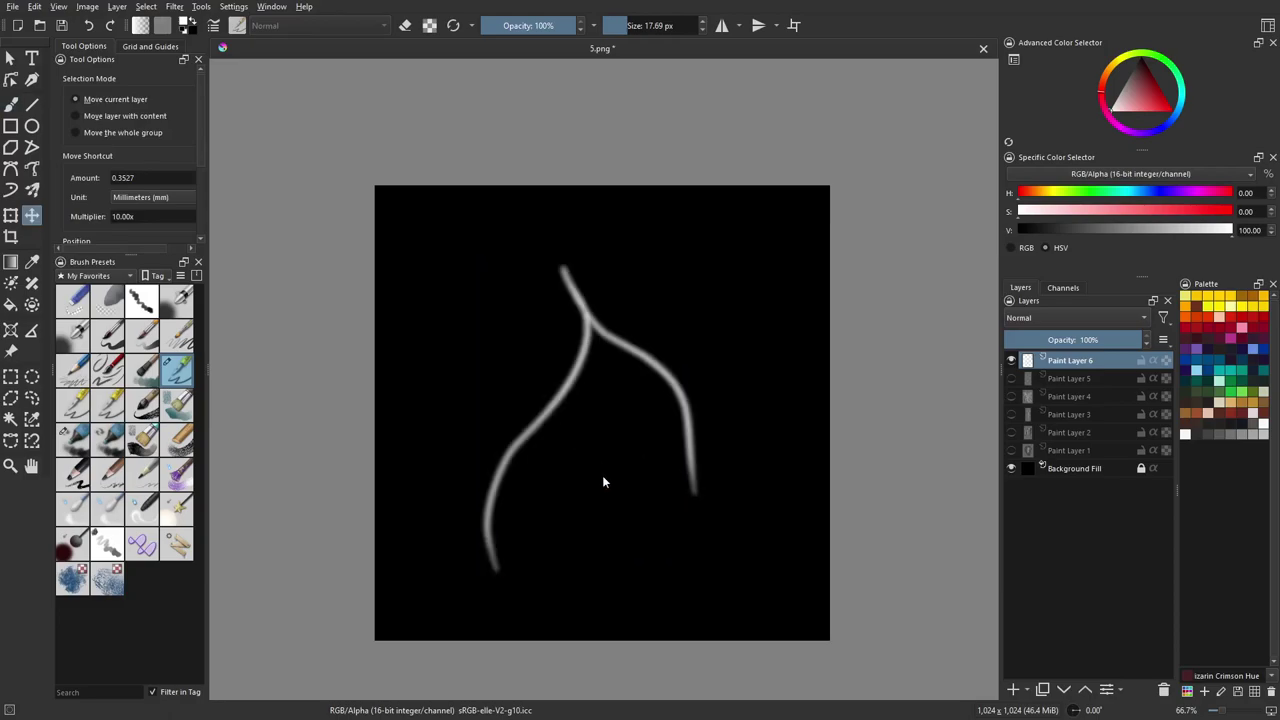
Save the forked curve texture as the PNG image 6
key("ctrl+shift+s")
type("6")
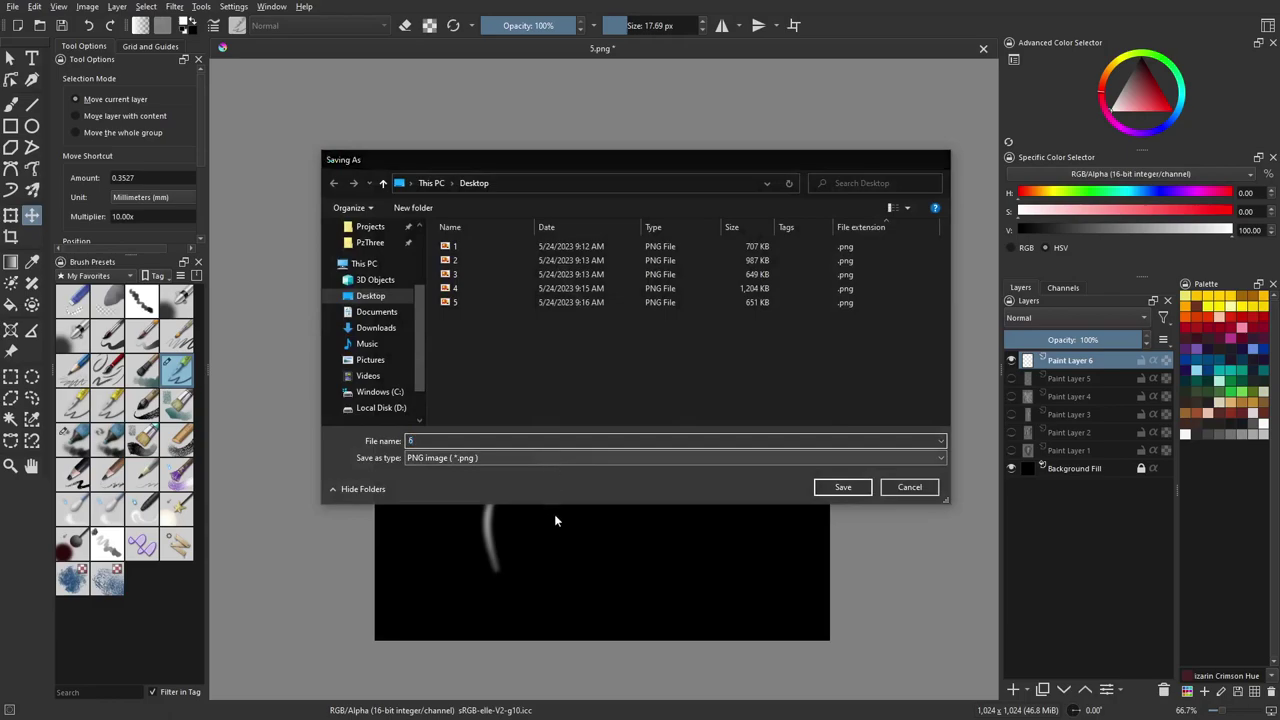
key("Return")
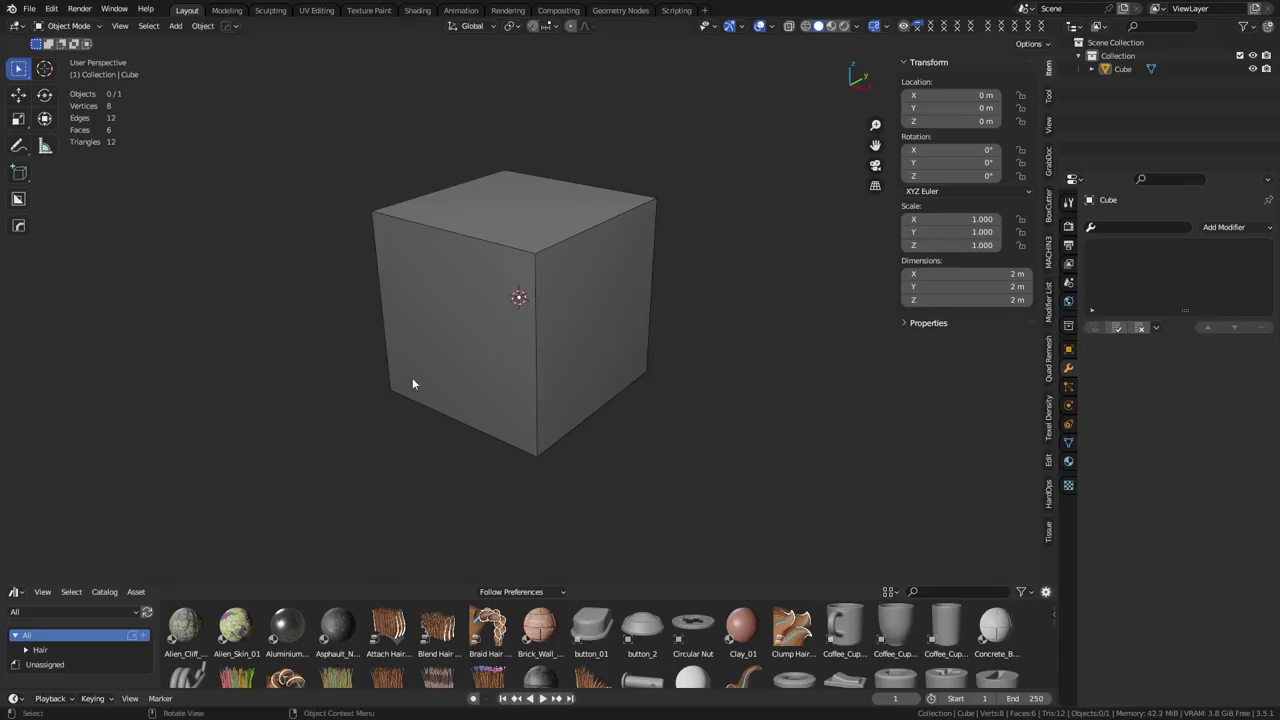
Switch to Blender, delete the default cube, and add a plane in its place
left_click(468, 378)
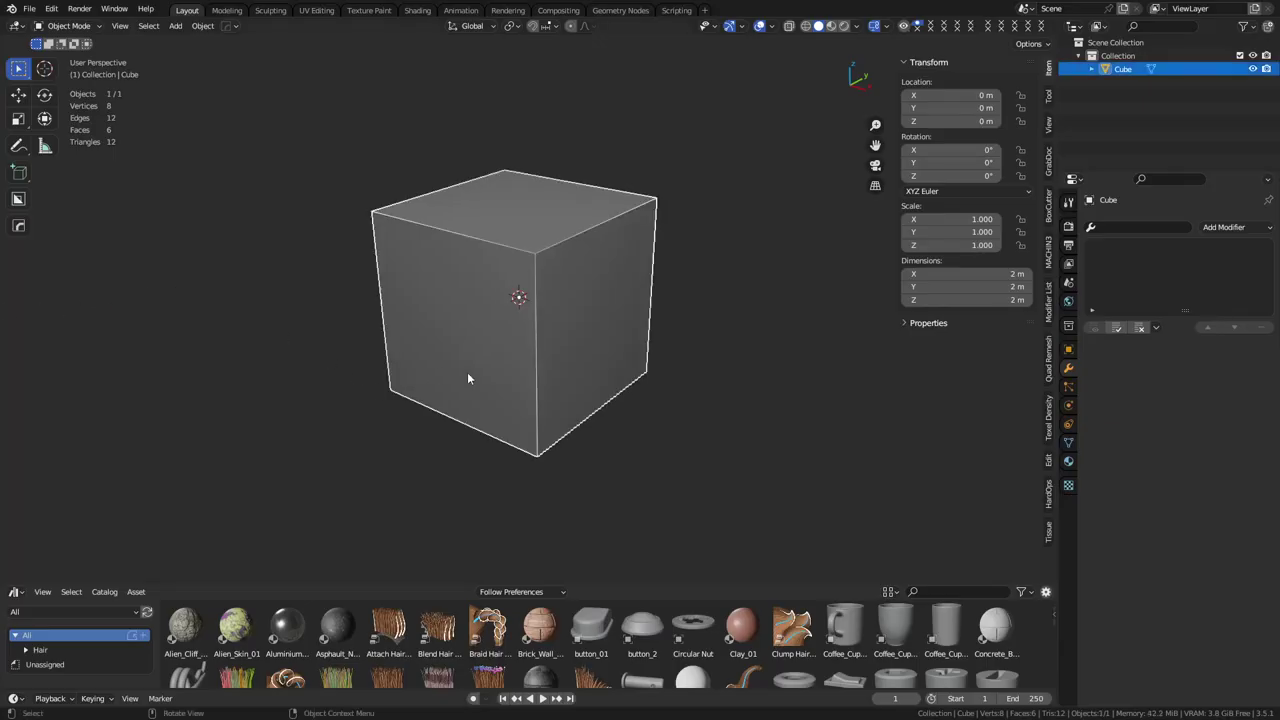
key("ctrl+Tab")
left_click(645, 333)
key("ctrl+Tab")
left_click(571, 339)
key("x")
left_click(572, 339)
key("shift+a")
left_click(634, 349)
Subdivide the whole plane nine times with one cut each, and return to Object Mode
key("ctrl+Tab")
left_click(668, 350)
right_click(672, 354)
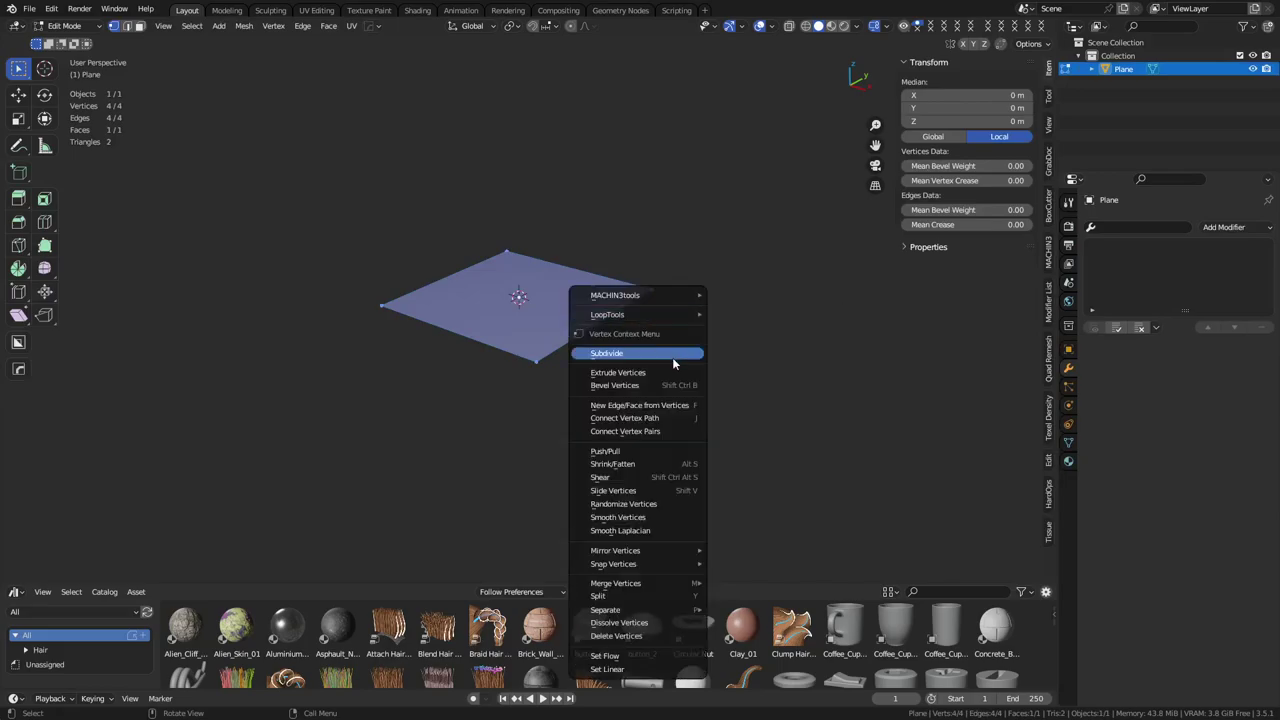
left_click(667, 351)
key("shift+r")
key("shift+r")
key("shift+r")
key("shift+r")
key("shift+r")
key("shift+r")
key("shift+r")
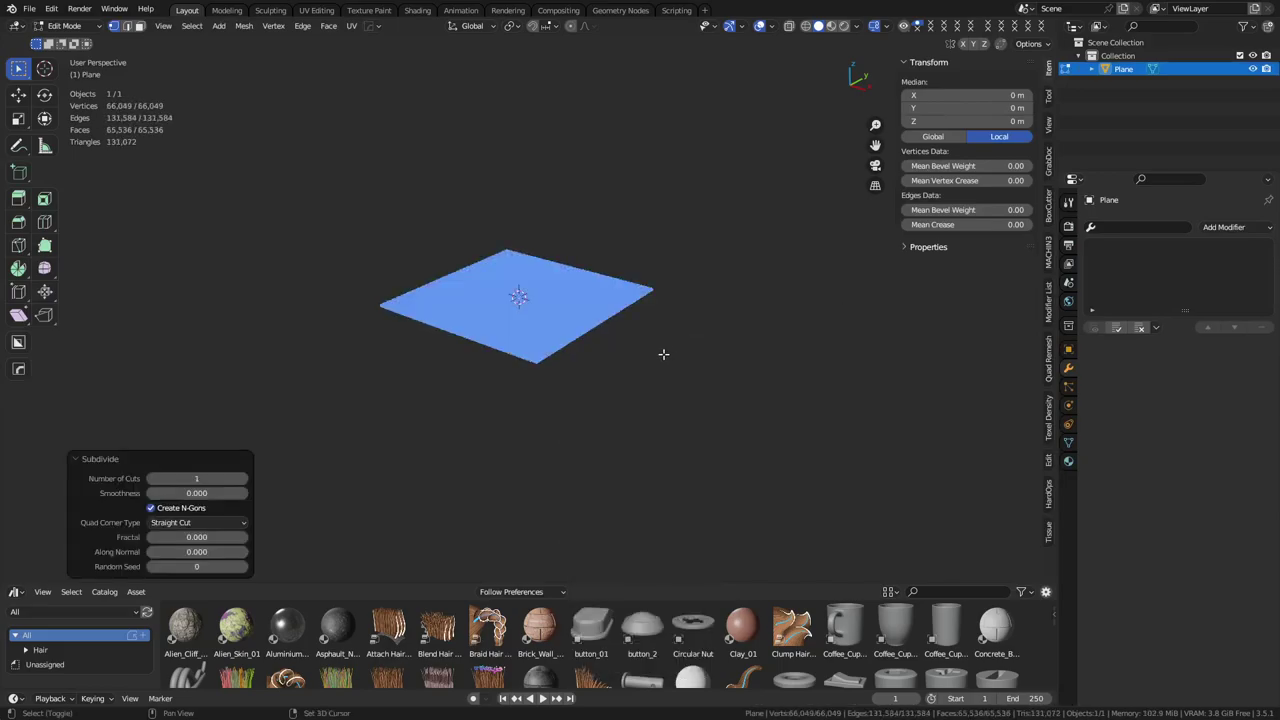
key("shift+r")
middle_click_drag(663, 354, 634, 388)
key("Tab")
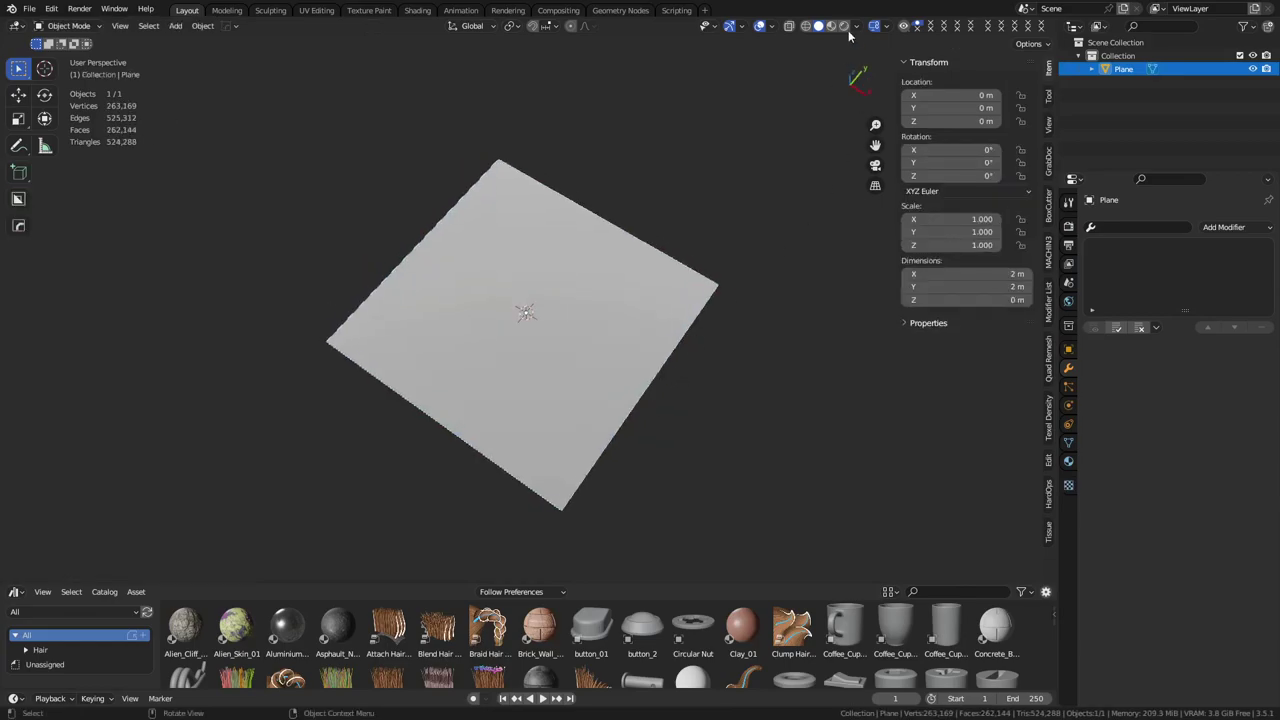
Enter Sculpt Mode on the plane and lock sculpting along the X and Y axes
key("ctrl+Tab")
left_click(680, 366)
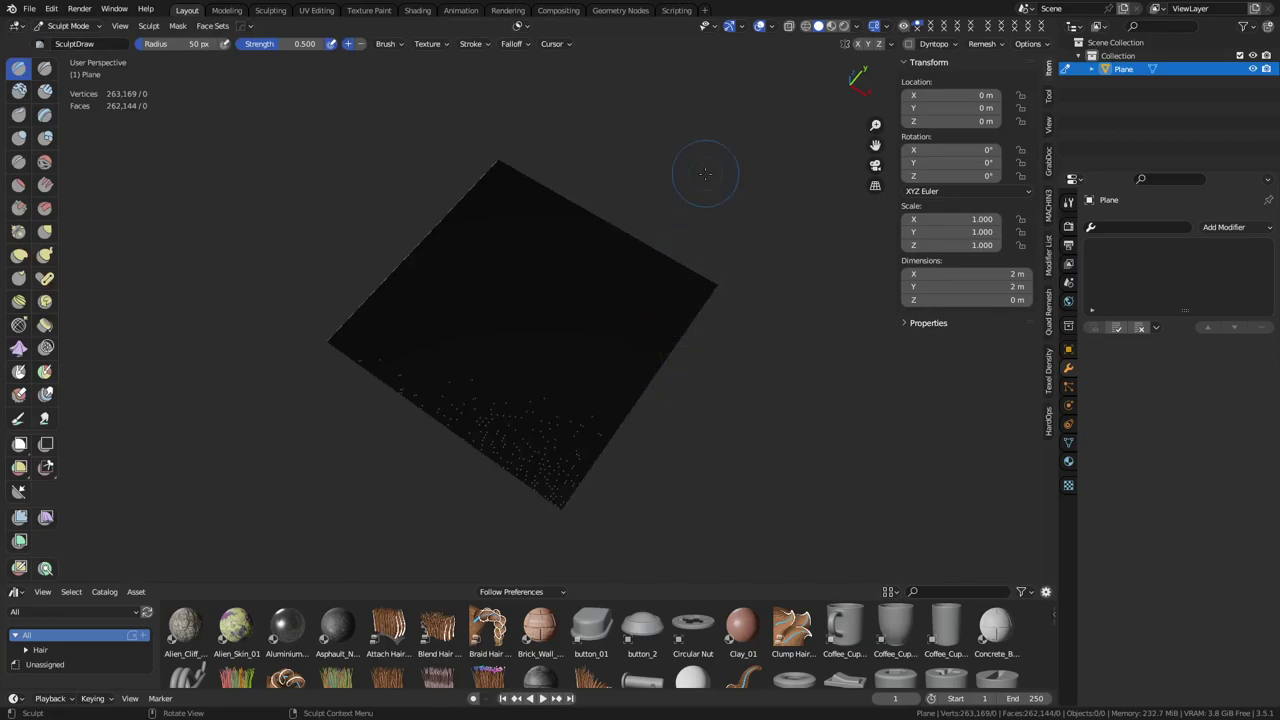
left_click(893, 46)
left_click(892, 87)
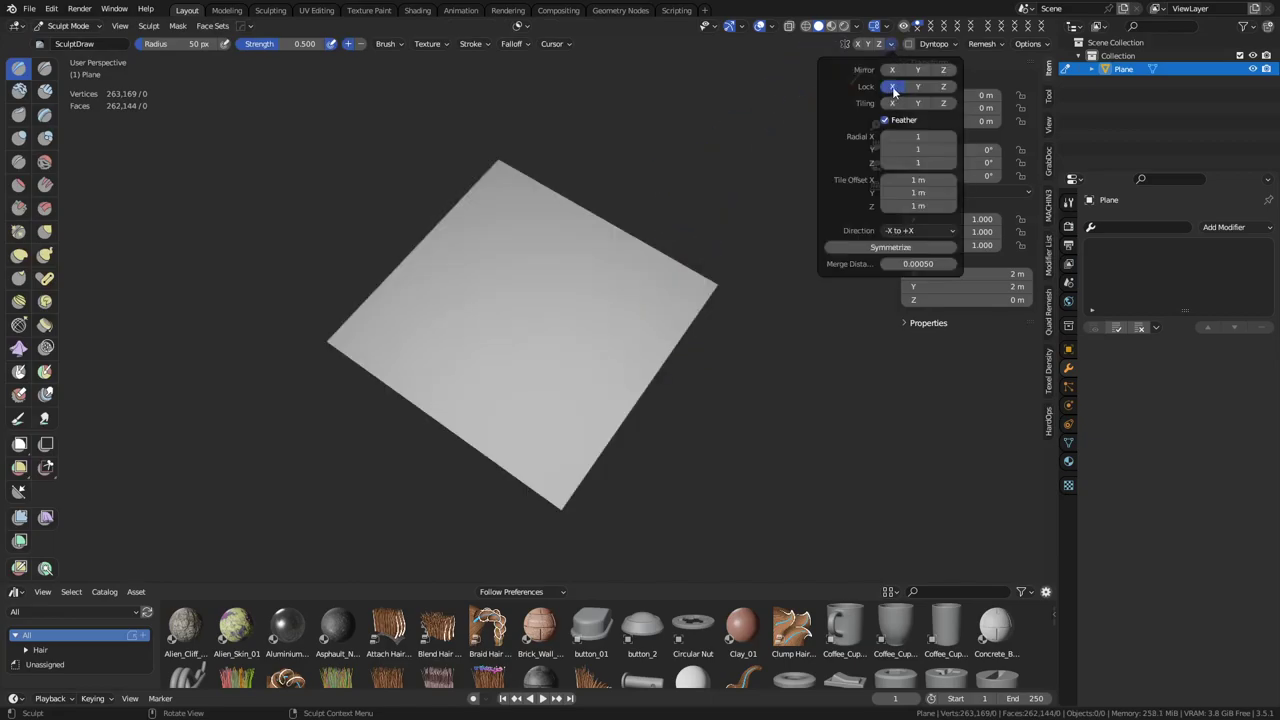
left_click(918, 87)
middle_click_drag(480, 210, 540, 267)
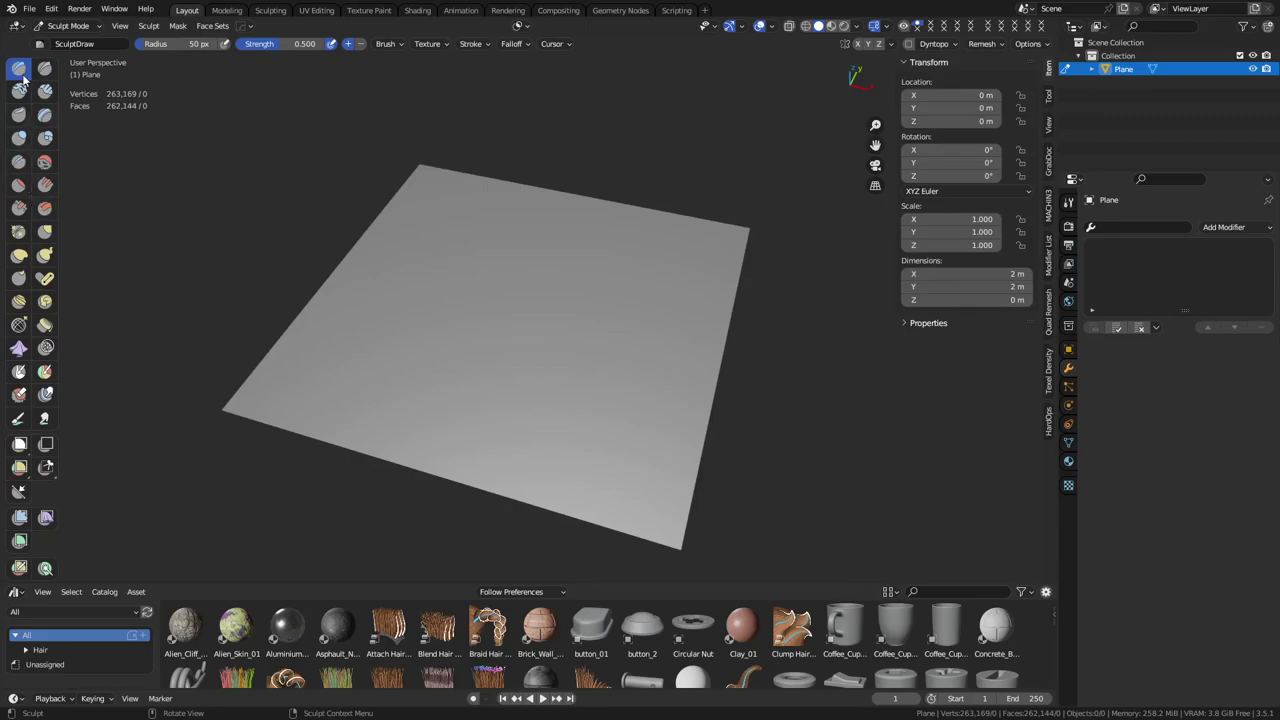
Duplicate the SculptDraw brush and name the copy Alpha
left_click(1068, 203)
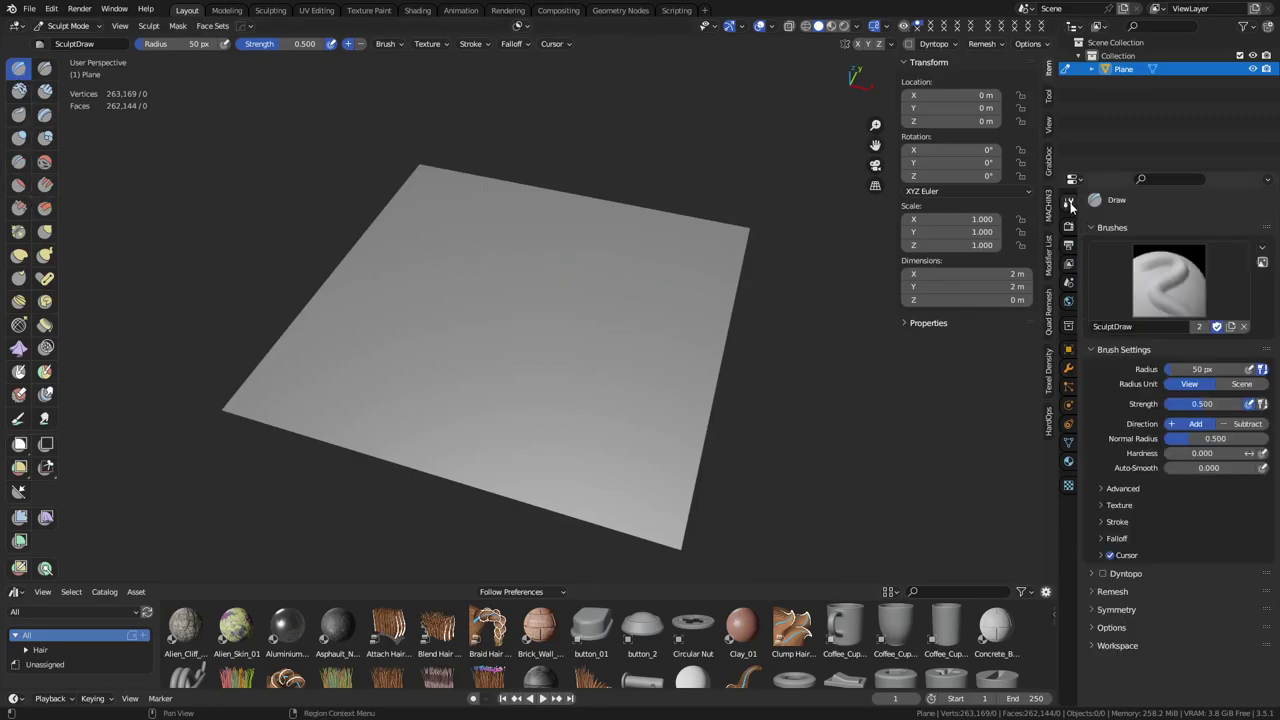
left_click(1230, 326)
left_click(1166, 313)
double_click(1148, 327)
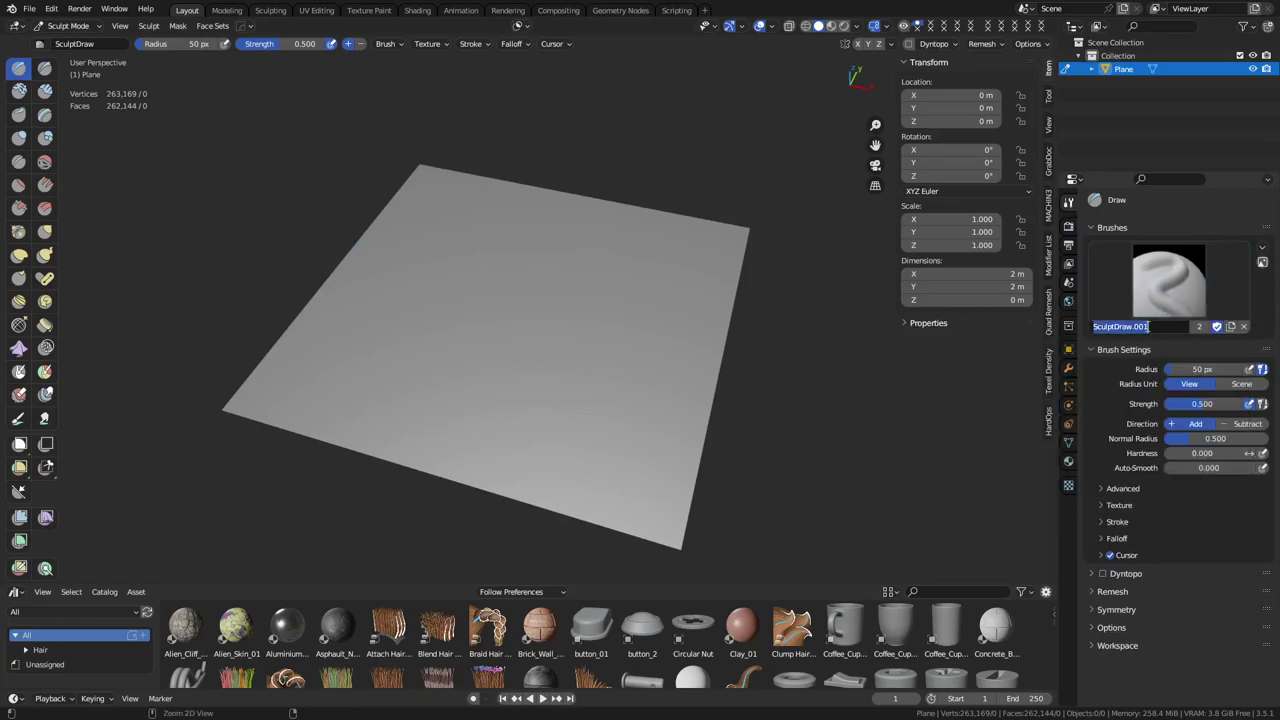
type("Al")
key("BackSpace")
left_click(1152, 298)
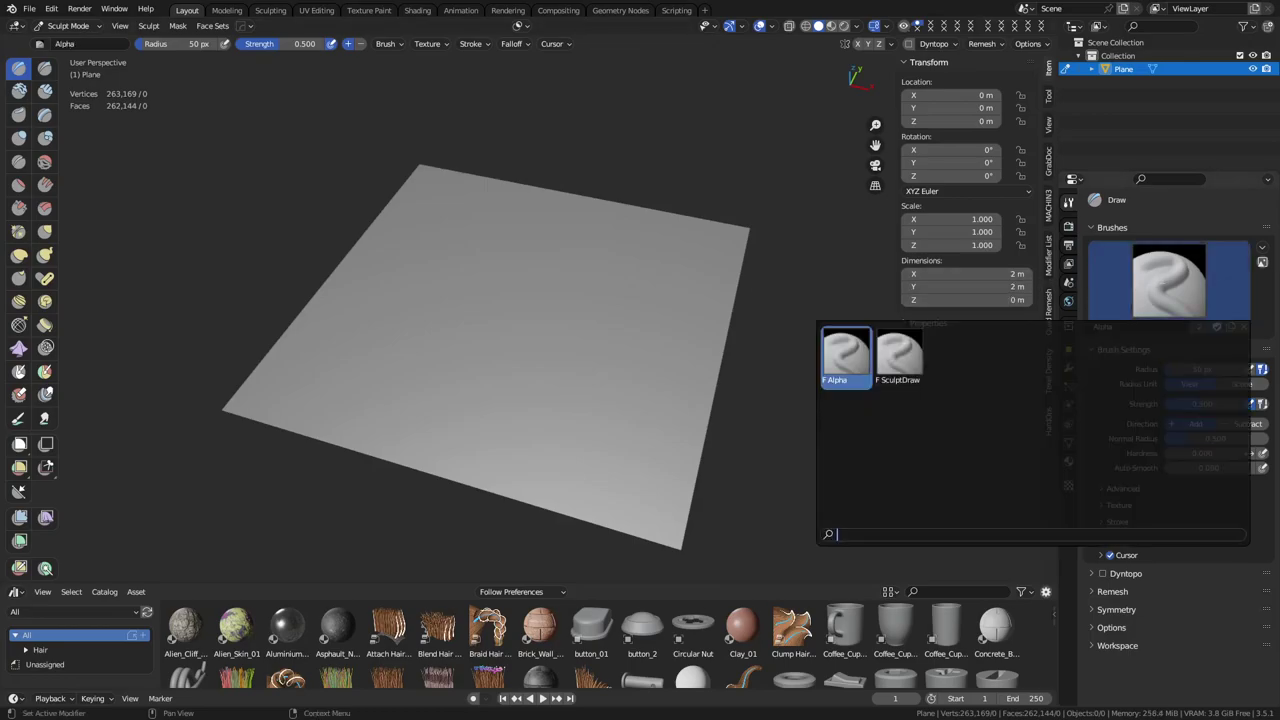
left_click(1162, 287)
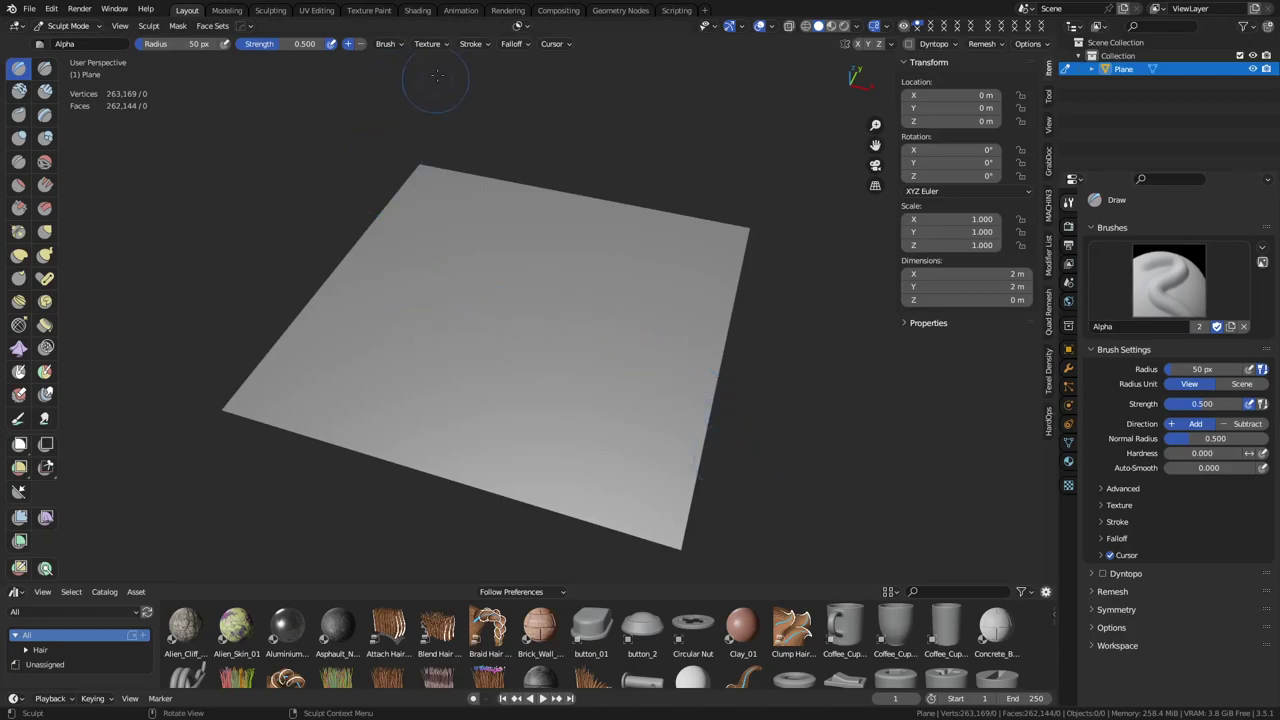
Add a new texture to the Alpha brush and set its mapping to Area Plane
left_click(430, 44)
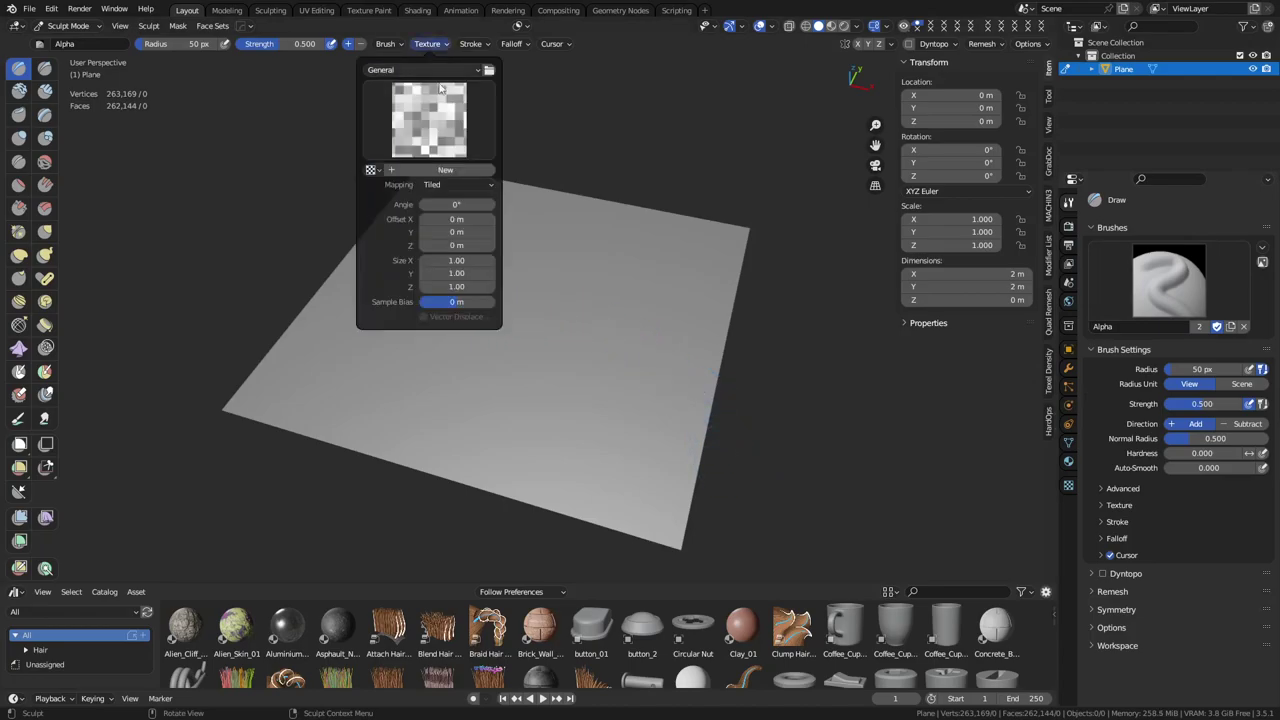
left_click(450, 171)
left_click(456, 185)
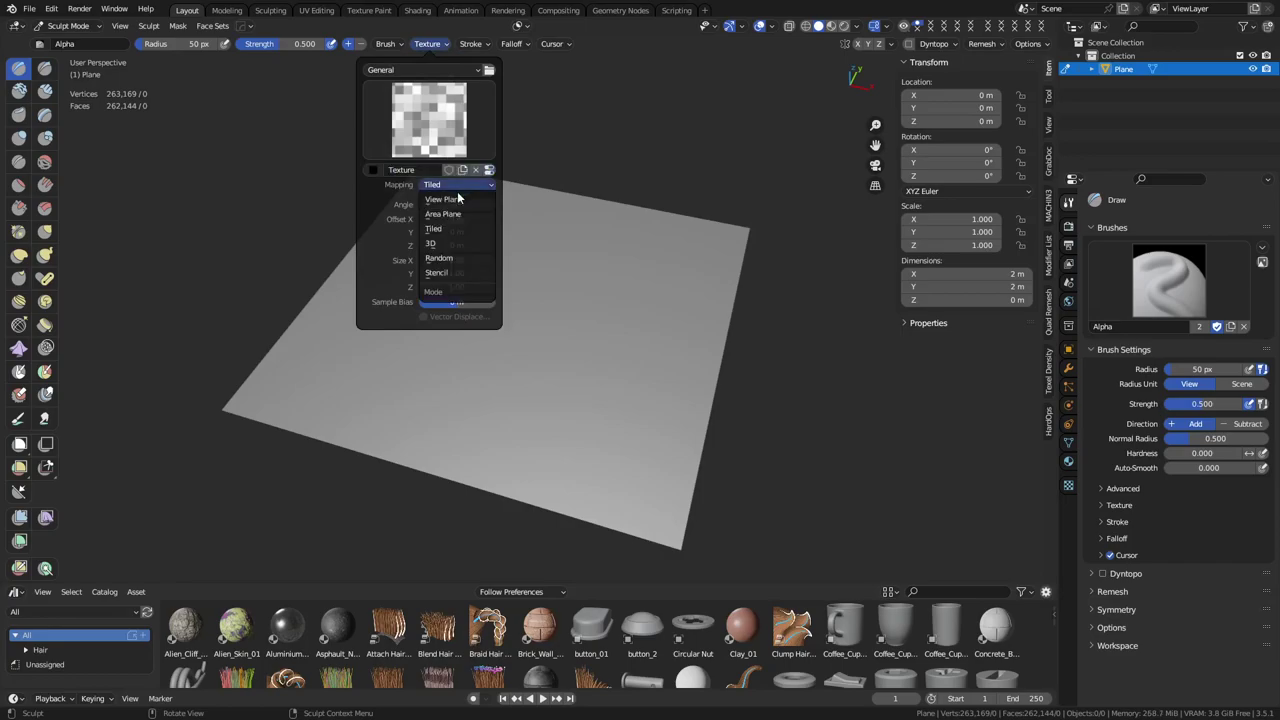
left_click(454, 213)
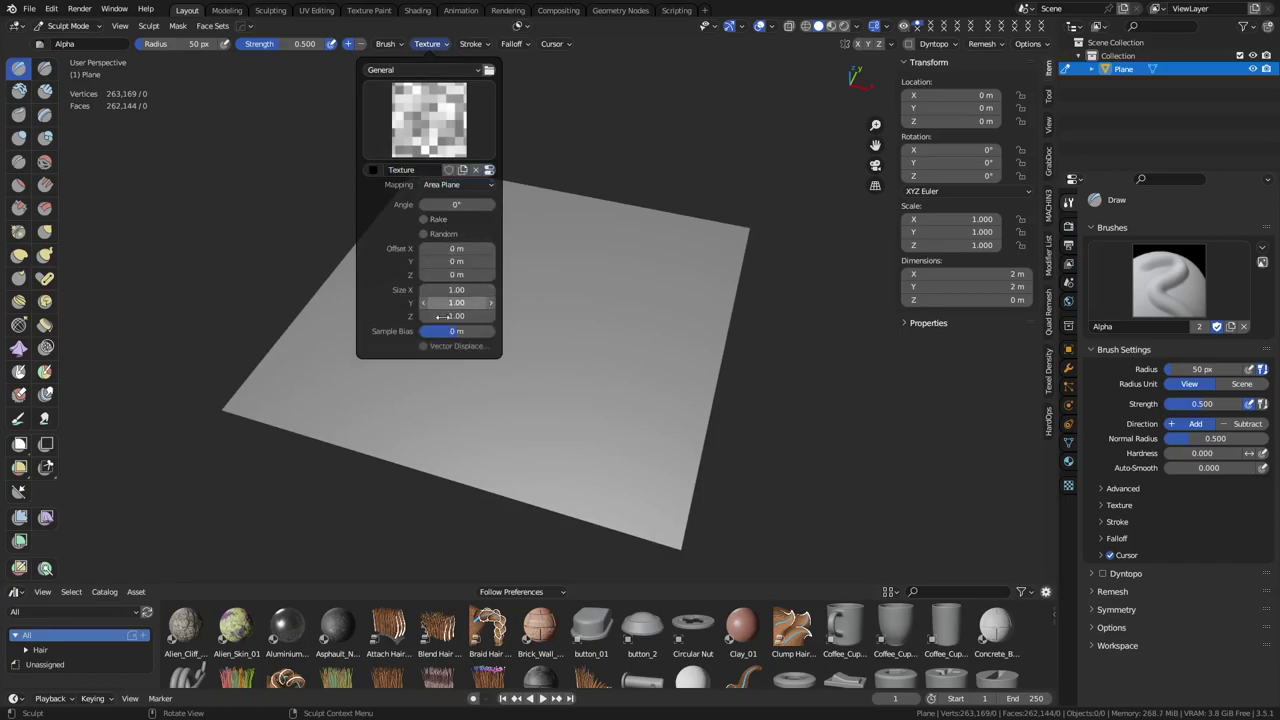
Set the Alpha brush's stroke method to Anchored
left_click(474, 44)
left_click(487, 69)
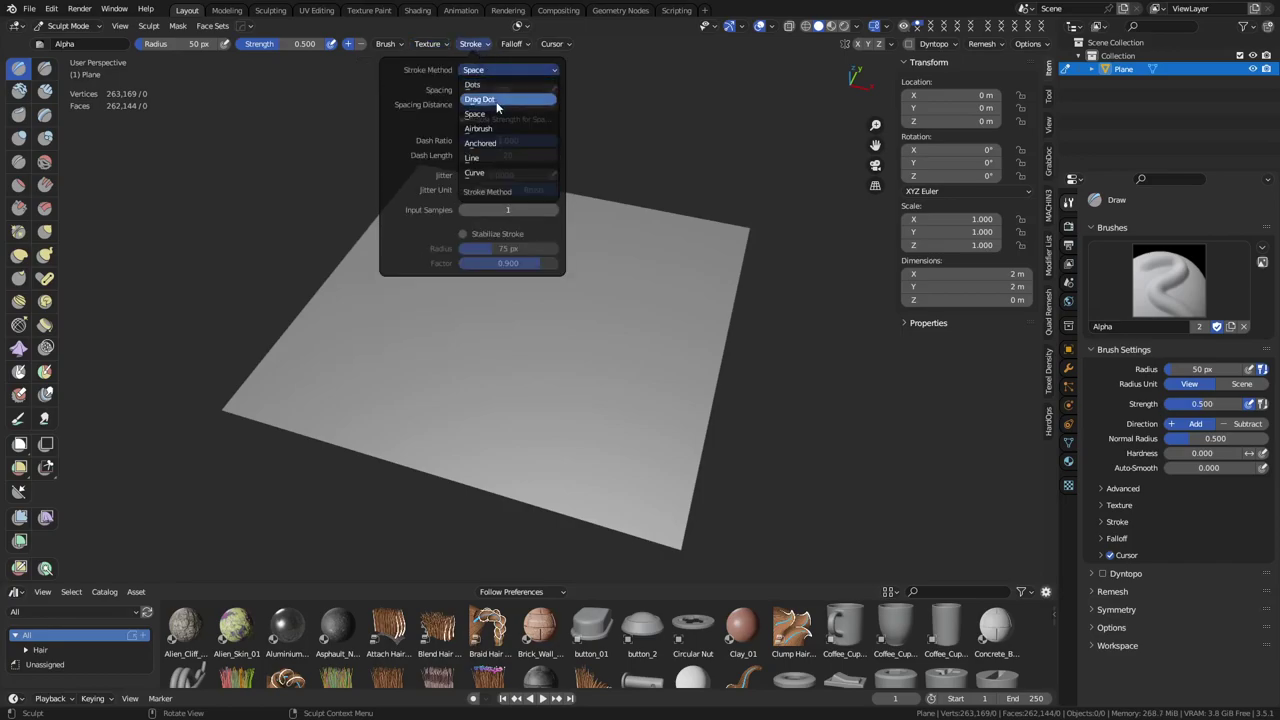
left_click(493, 145)
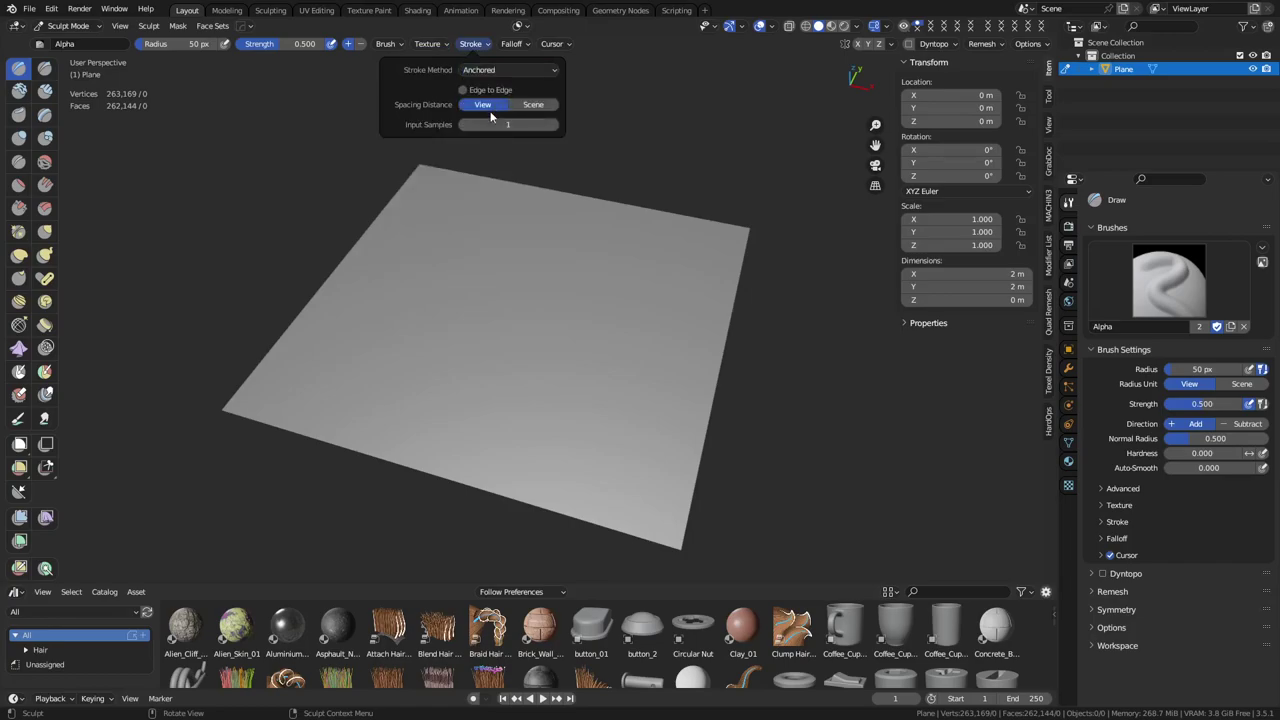
Set the Alpha brush's falloff curve to Smooth
left_click(511, 44)
left_click(505, 69)
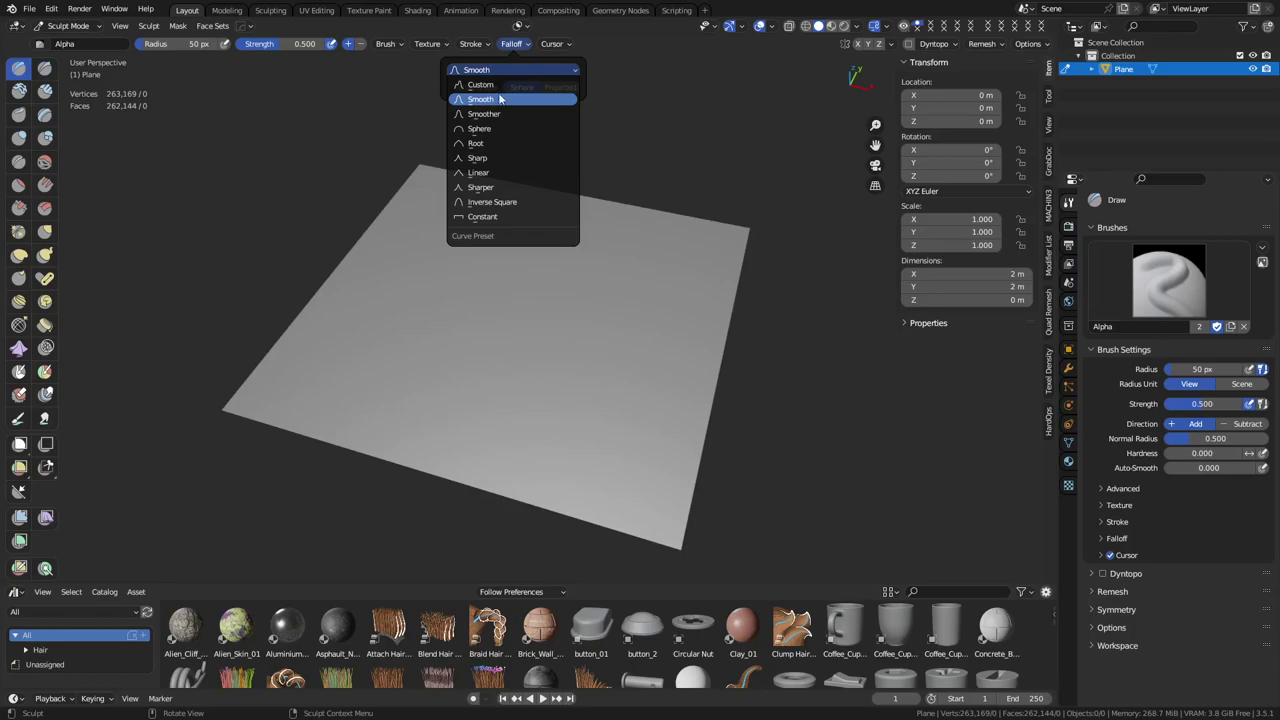
left_click(518, 70)
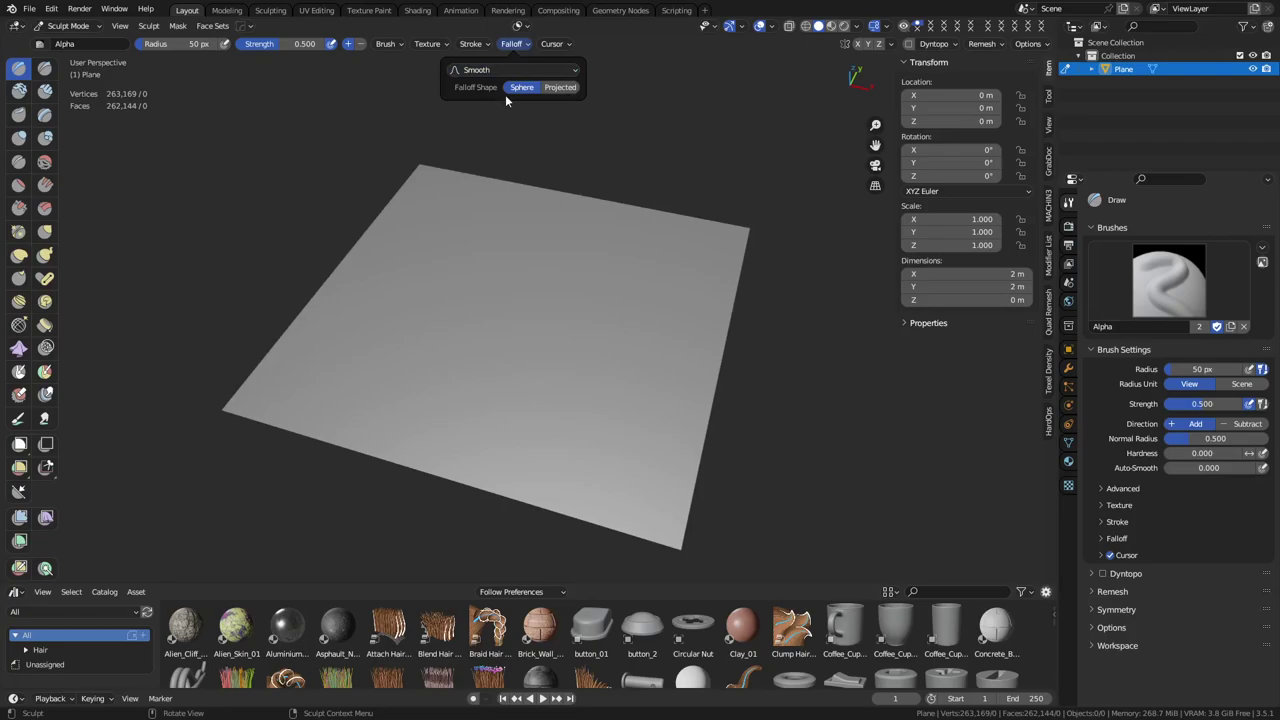
Set the image mapping extension of the Alpha brush's texture to Clip
left_click(1068, 486)
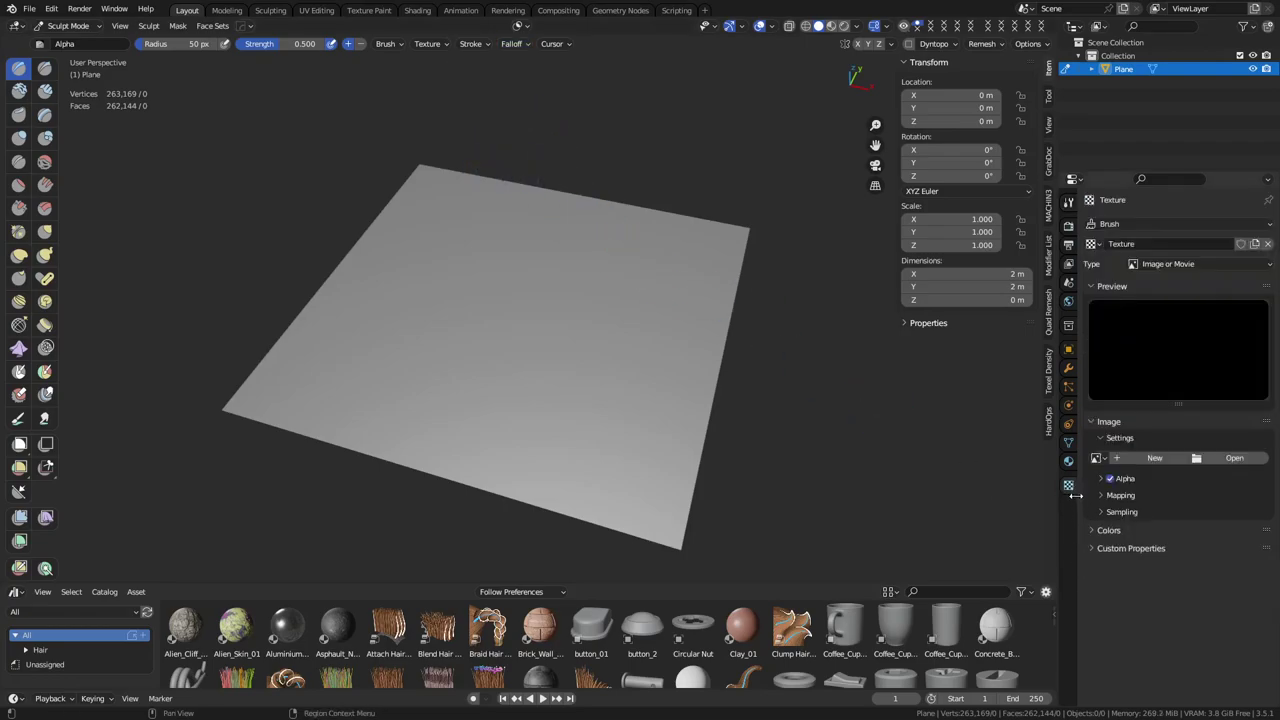
left_click(1119, 501)
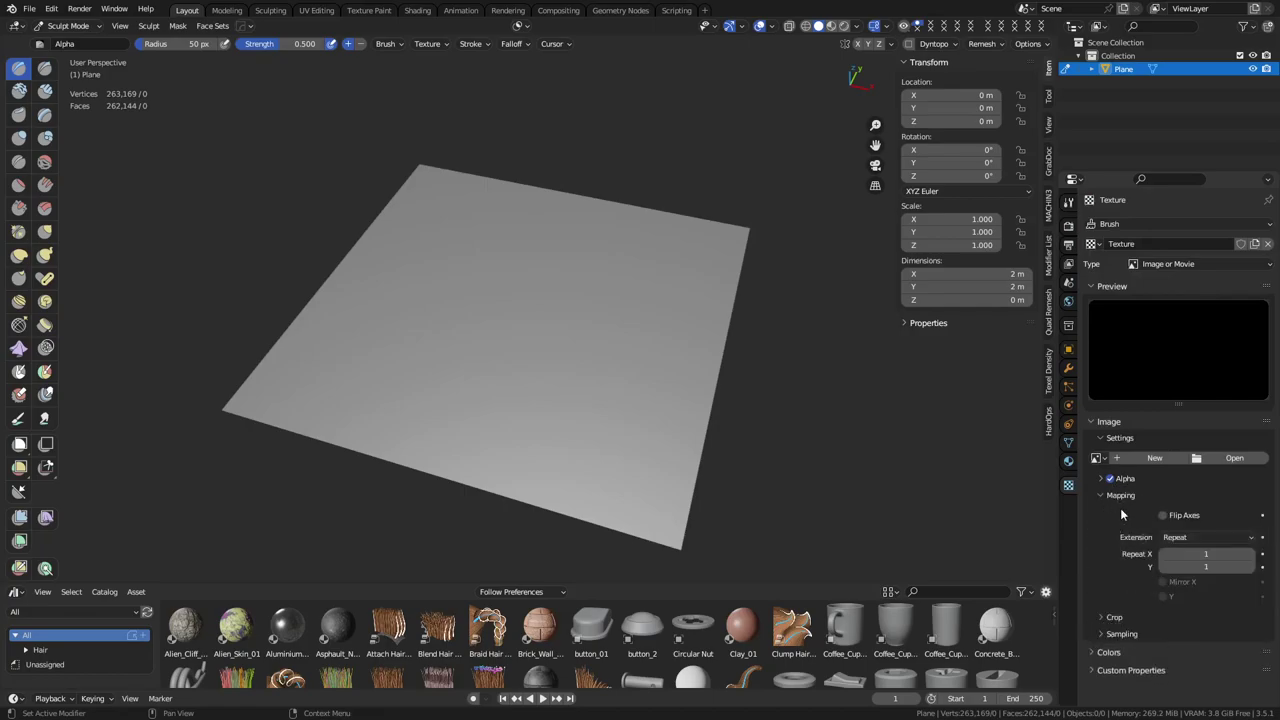
left_click(1186, 540)
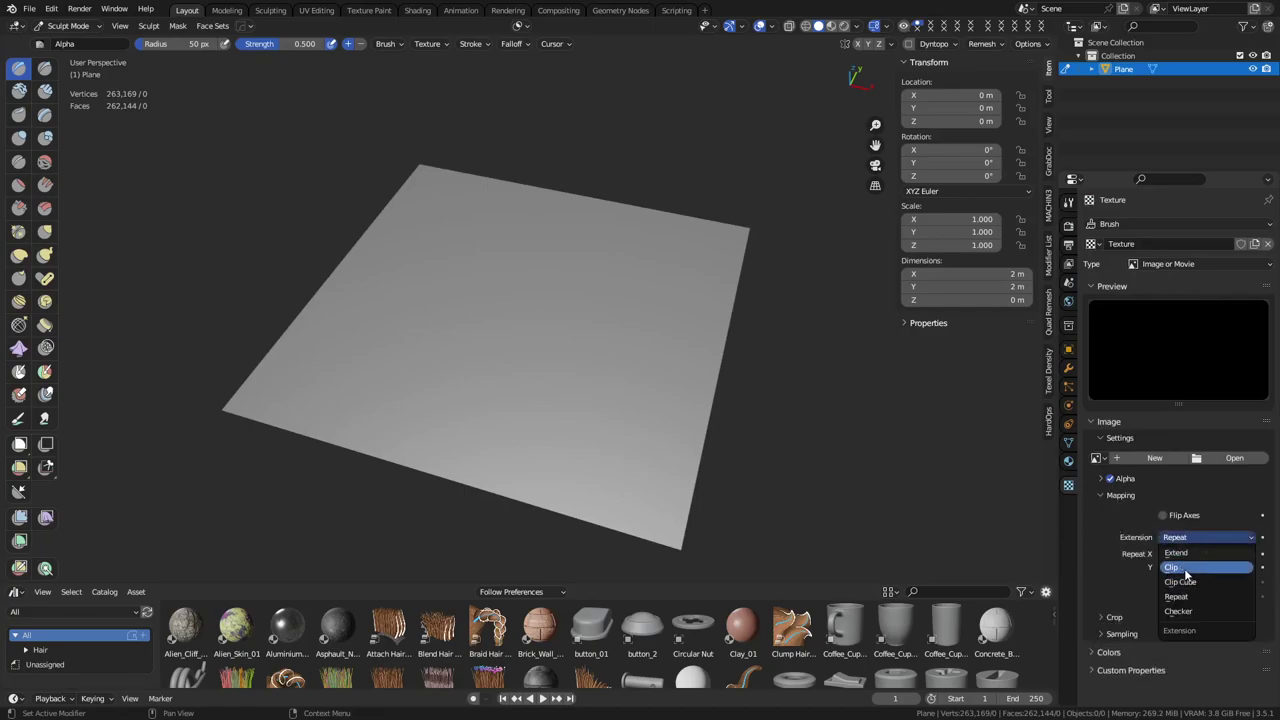
left_click(1186, 569)
left_click(1107, 494)
Load 1.png from the Desktop folder as the brush texture's image
left_click(1105, 479)
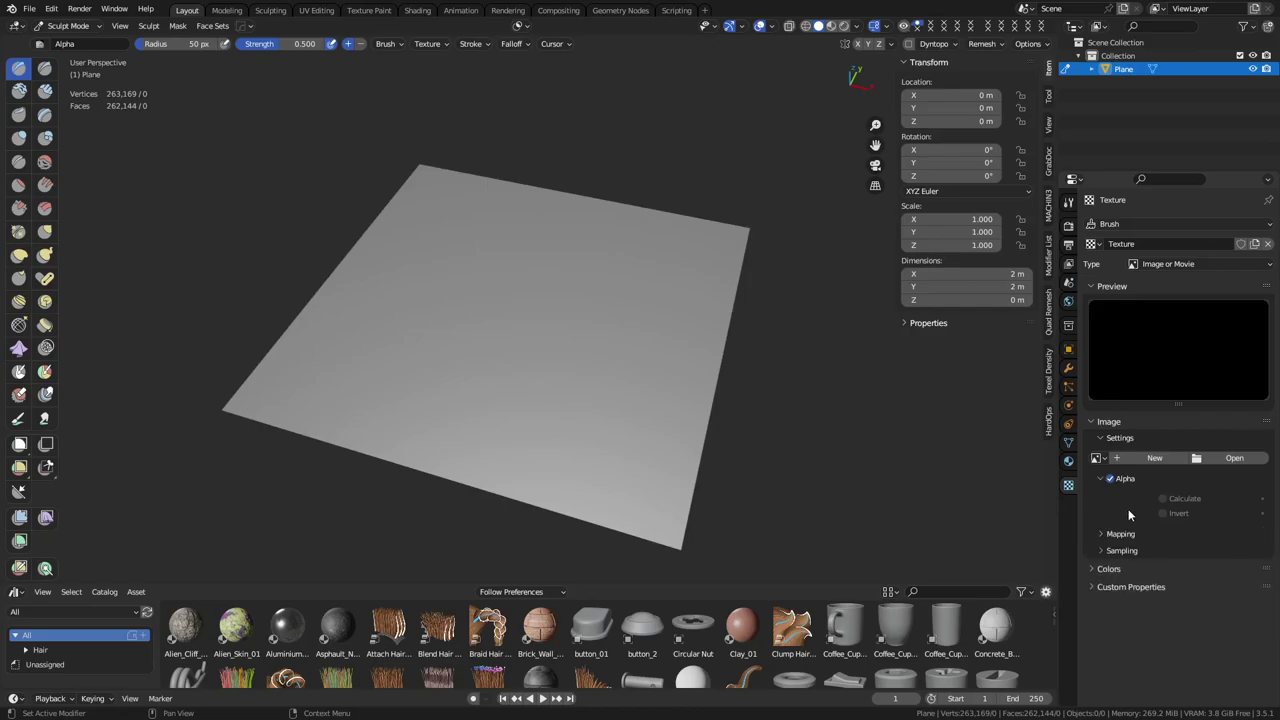
left_click(1101, 479)
left_click(1234, 458)
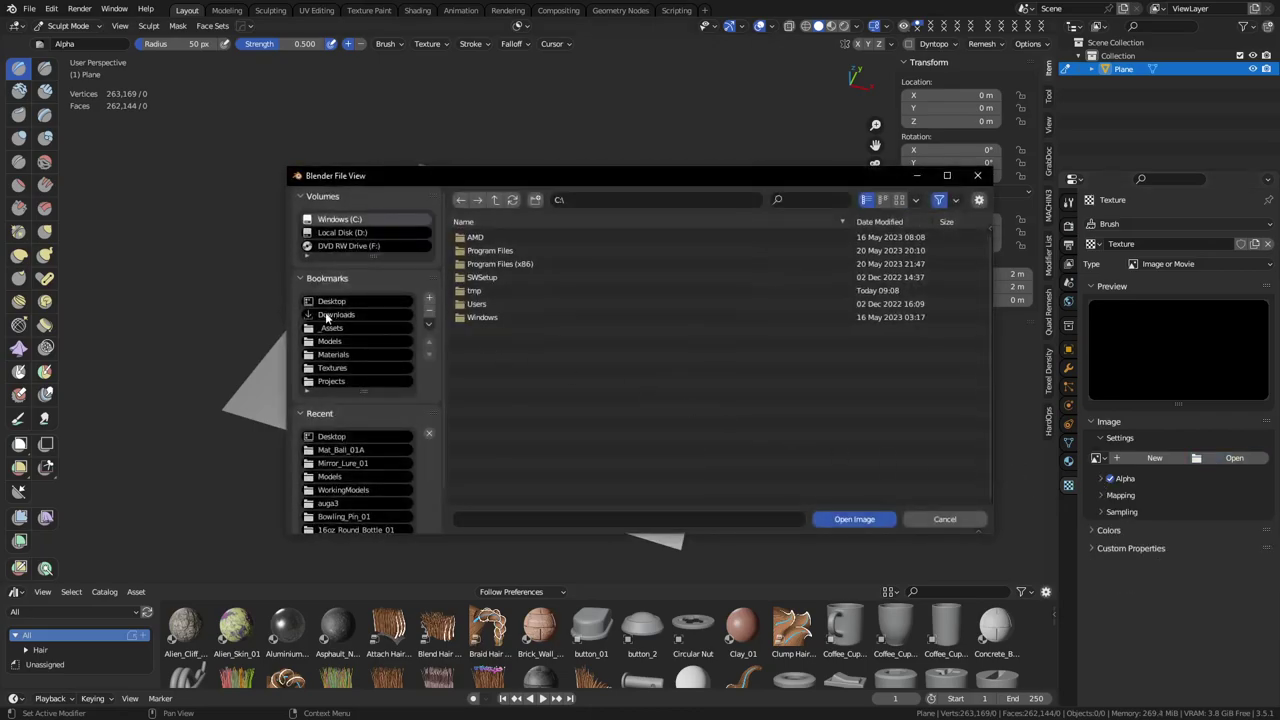
double_click(479, 240)
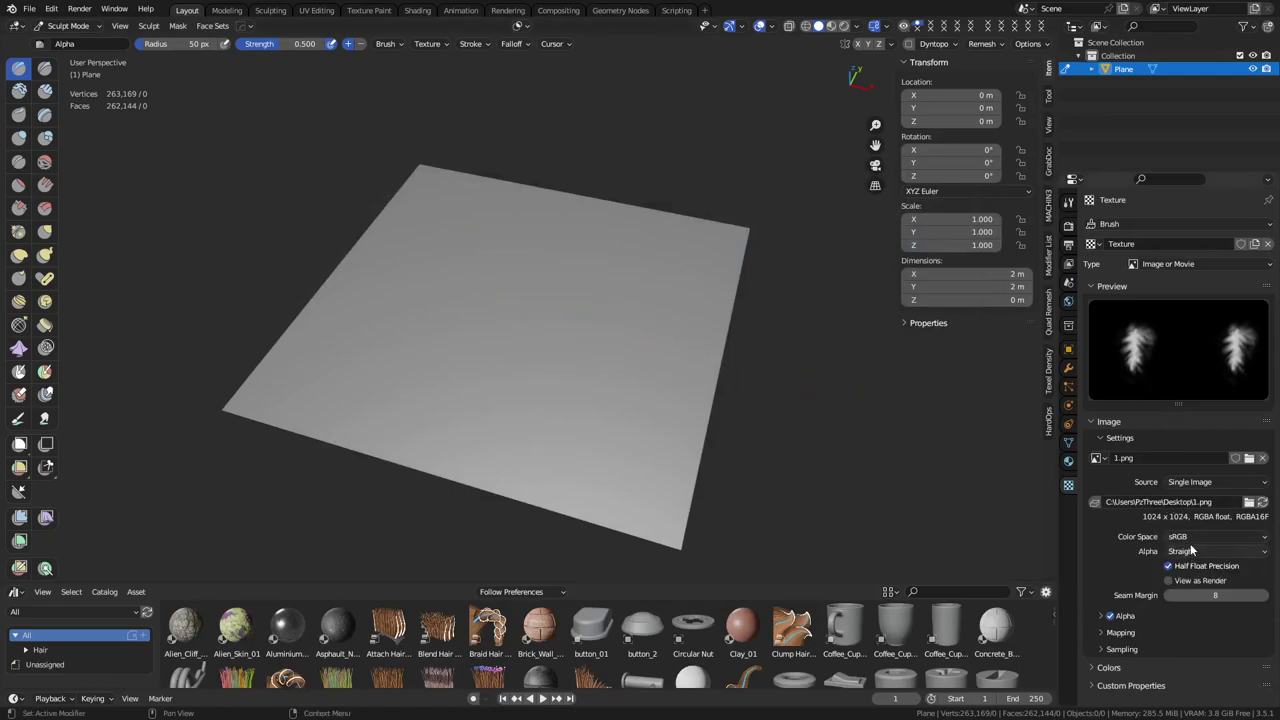
Try the Non-Color color space on the 1.png texture image and restore sRGB
left_click(1188, 538)
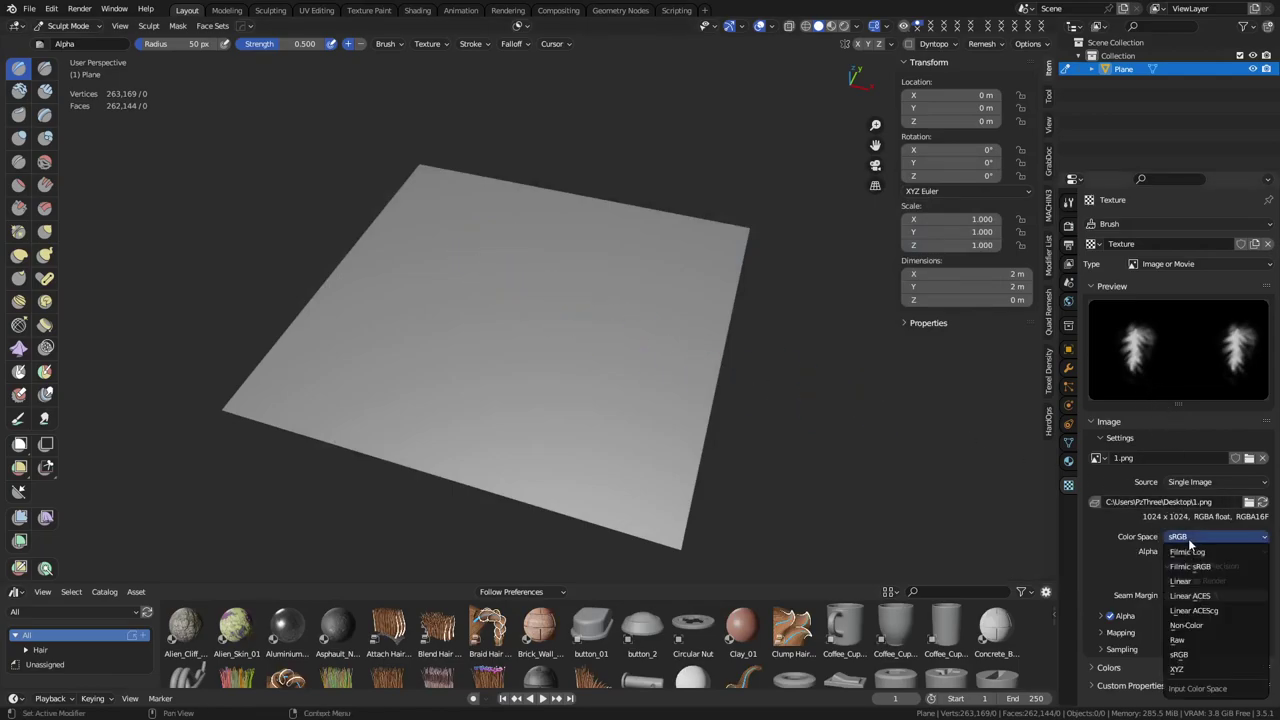
left_click(1189, 625)
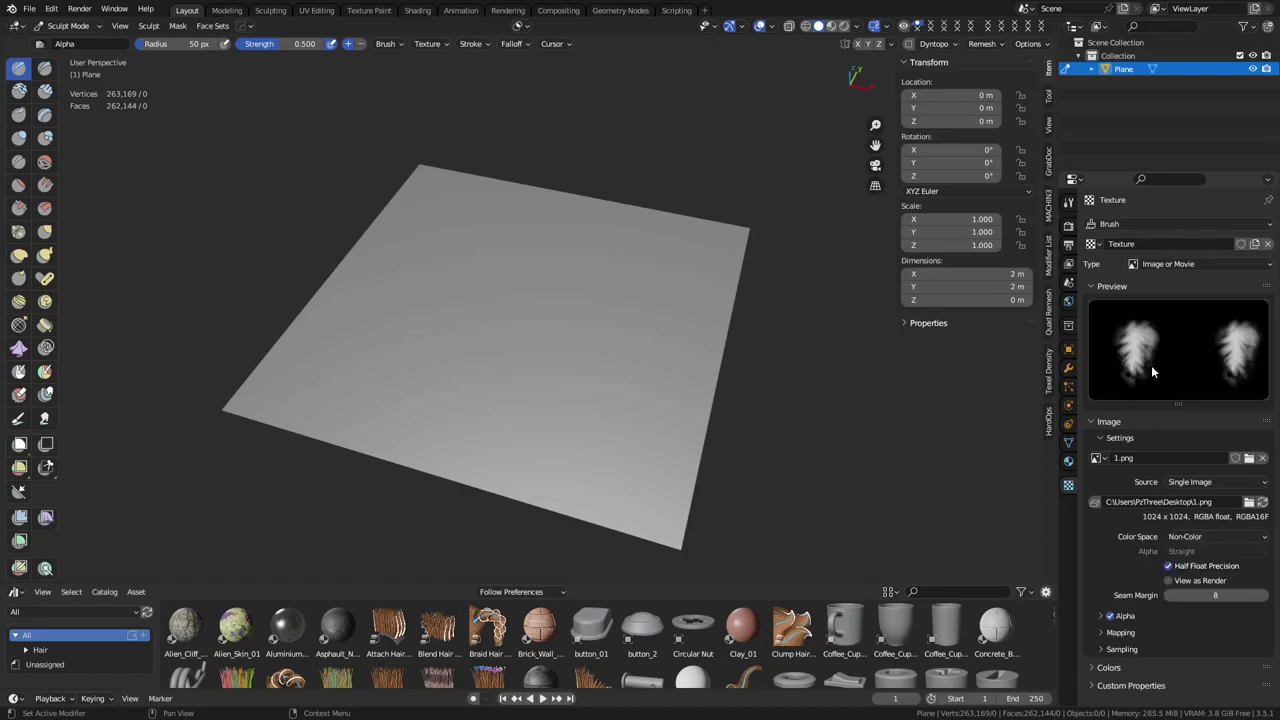
left_click(1190, 540)
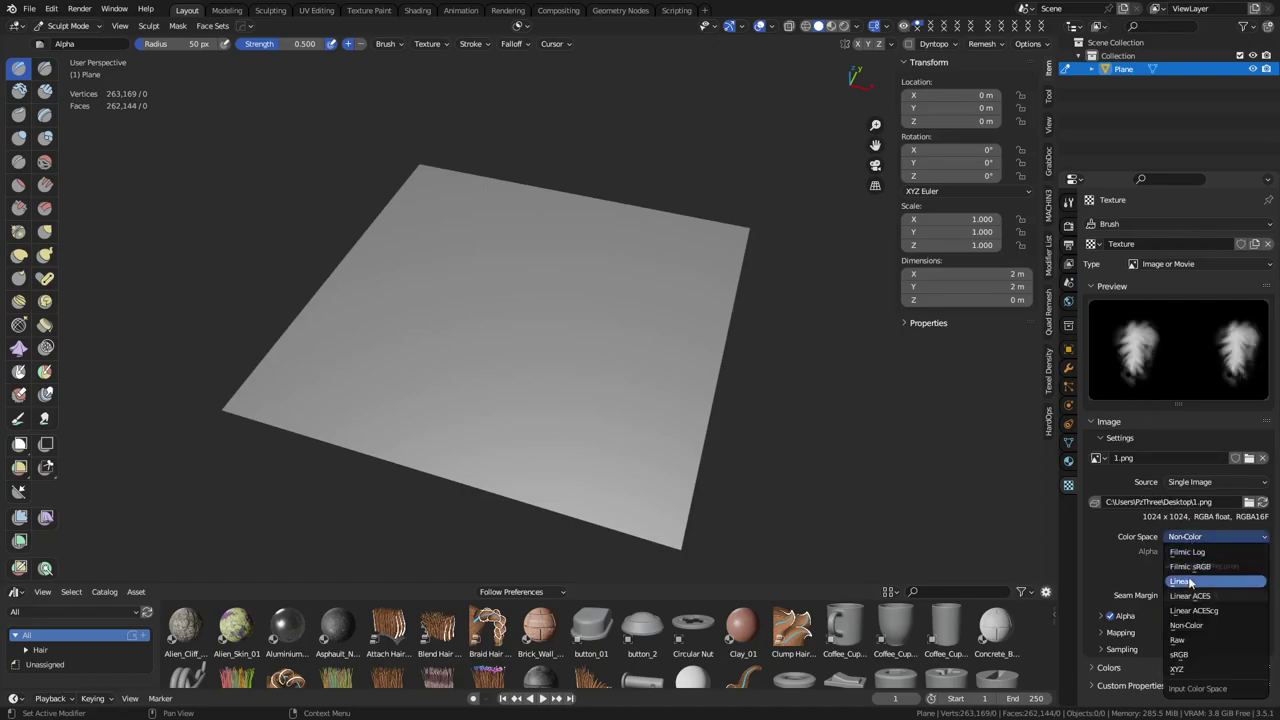
left_click(1180, 654)
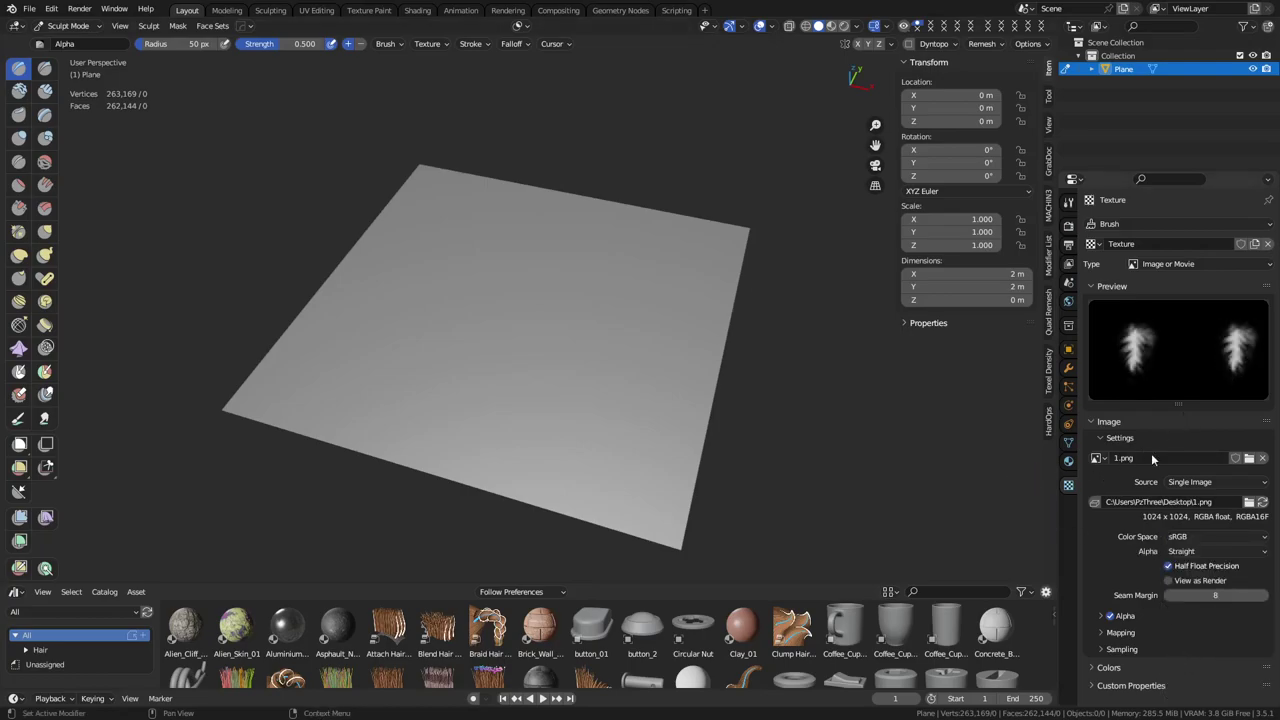
Duplicate the 1.png brush texture and replace the copy's image with 2.png from the Desktop
left_click(1101, 438)
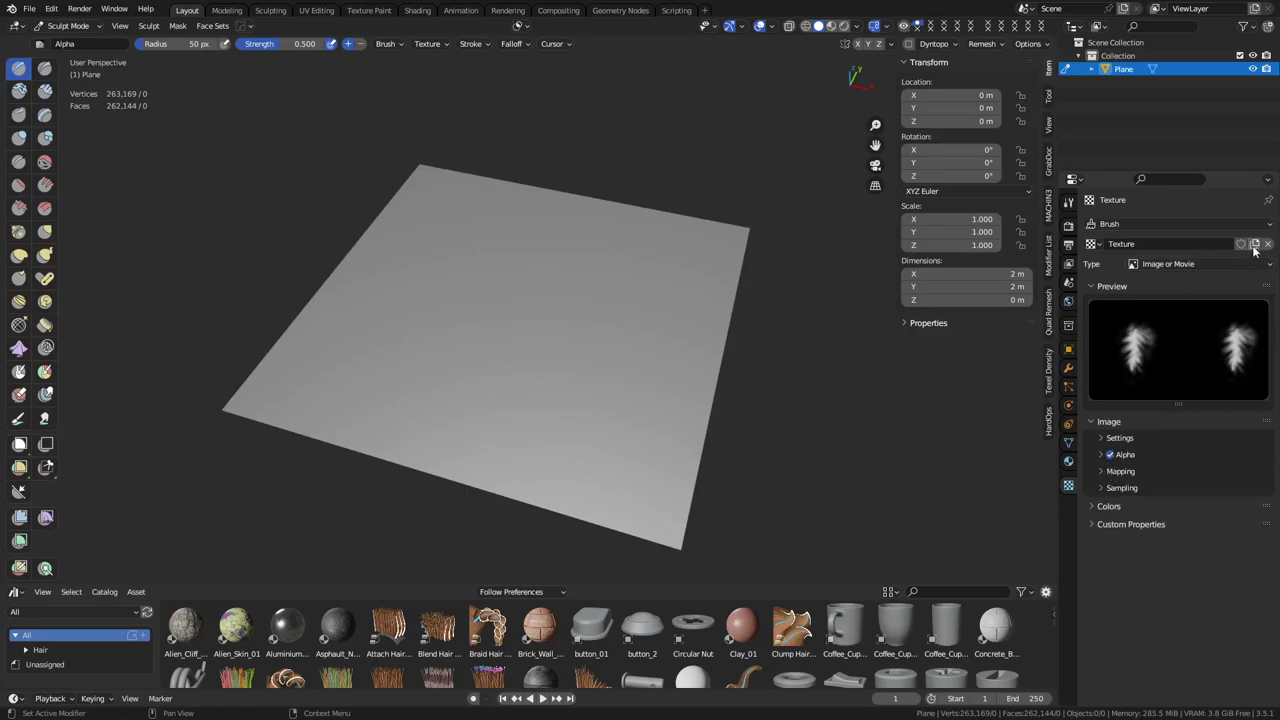
left_click(1255, 245)
left_click(1094, 424)
left_click(1094, 424)
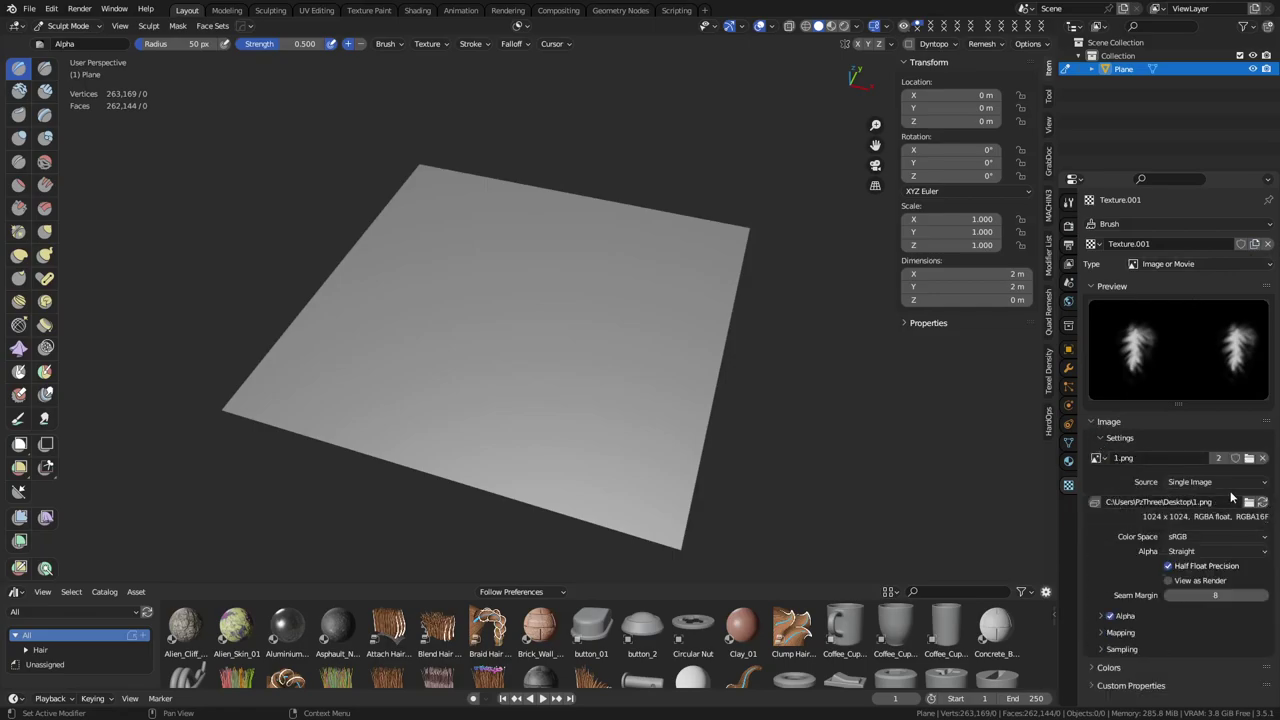
left_click(1249, 458)
left_click(490, 251)
double_click(490, 251)
Duplicate the 2.png brush texture and replace the copy's image with 3.png
left_click(1255, 245)
left_click(1249, 458)
left_click(490, 264)
double_click(487, 265)
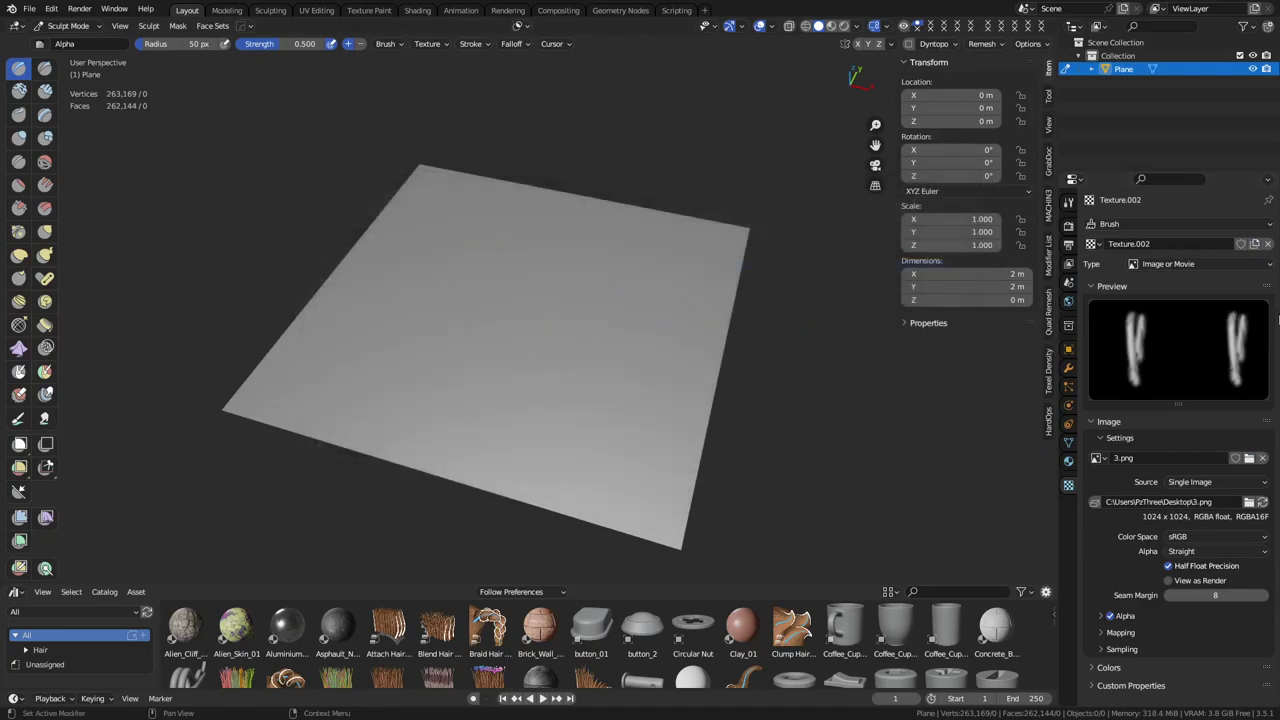
Duplicate the 3.png brush texture and replace the copy's image with 4.png
left_click(1255, 245)
left_click(1249, 458)
double_click(486, 280)
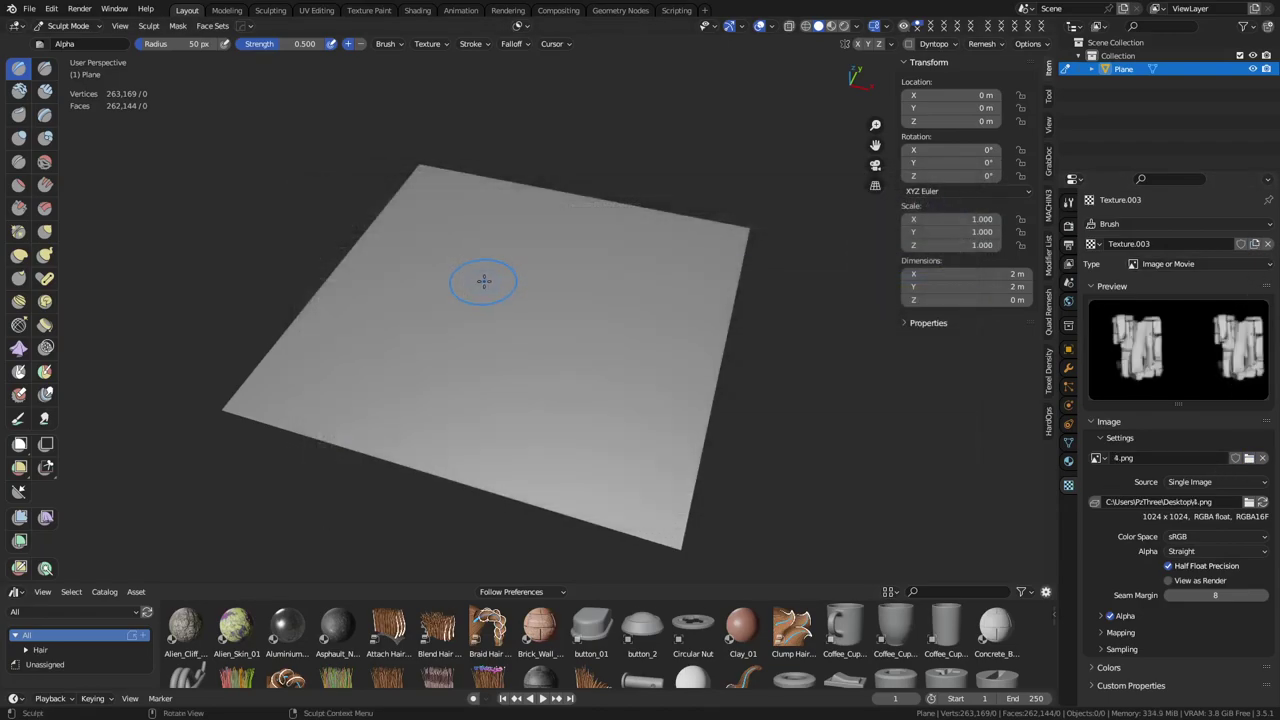
Duplicate the 4.png brush texture and, with image files shown as thumbnails, replace the copy's image with 5.png
left_click(1255, 244)
left_click(1249, 458)
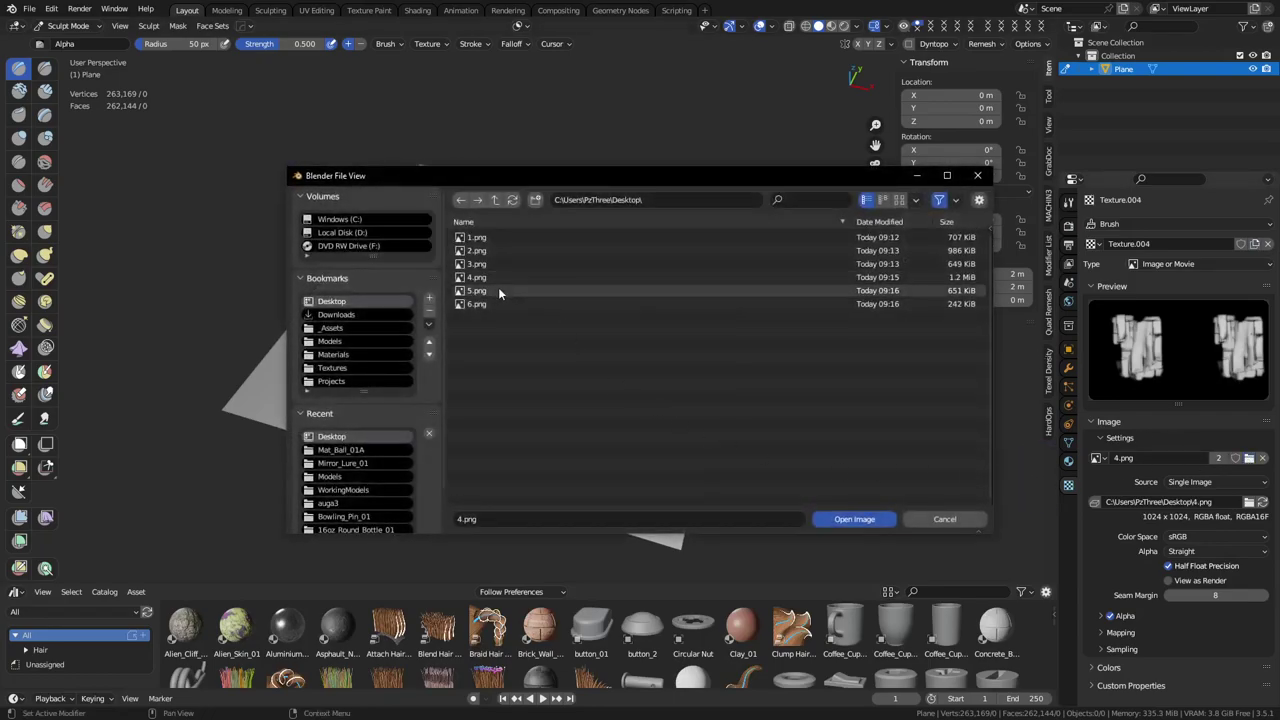
left_click(899, 199)
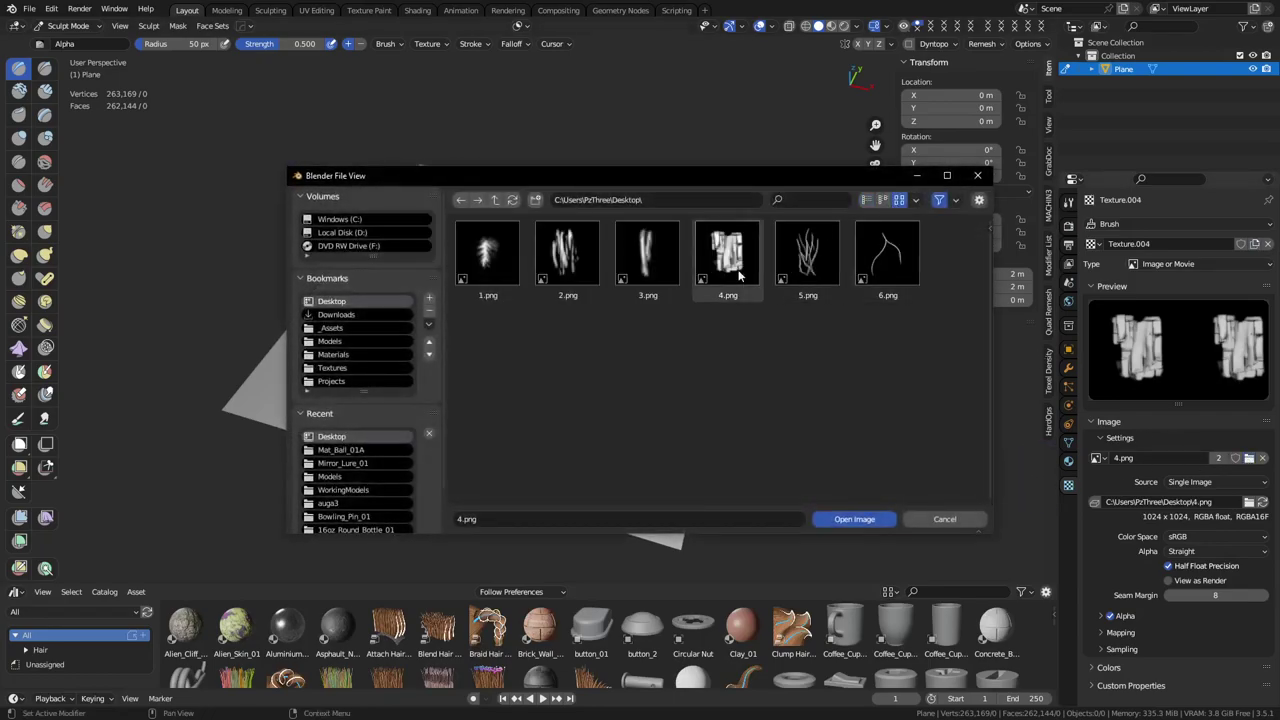
double_click(805, 262)
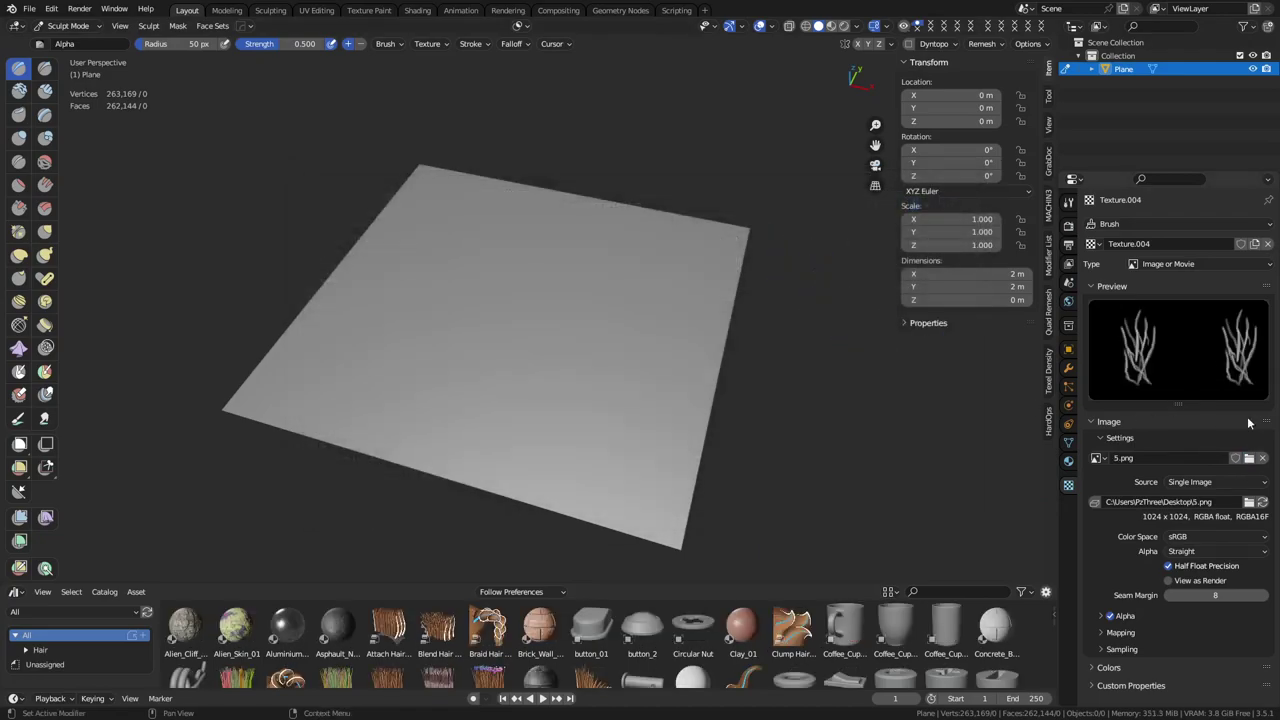
Duplicate the 5.png brush texture and replace the copy's image with 6.png
left_click(1254, 243)
left_click(1249, 458)
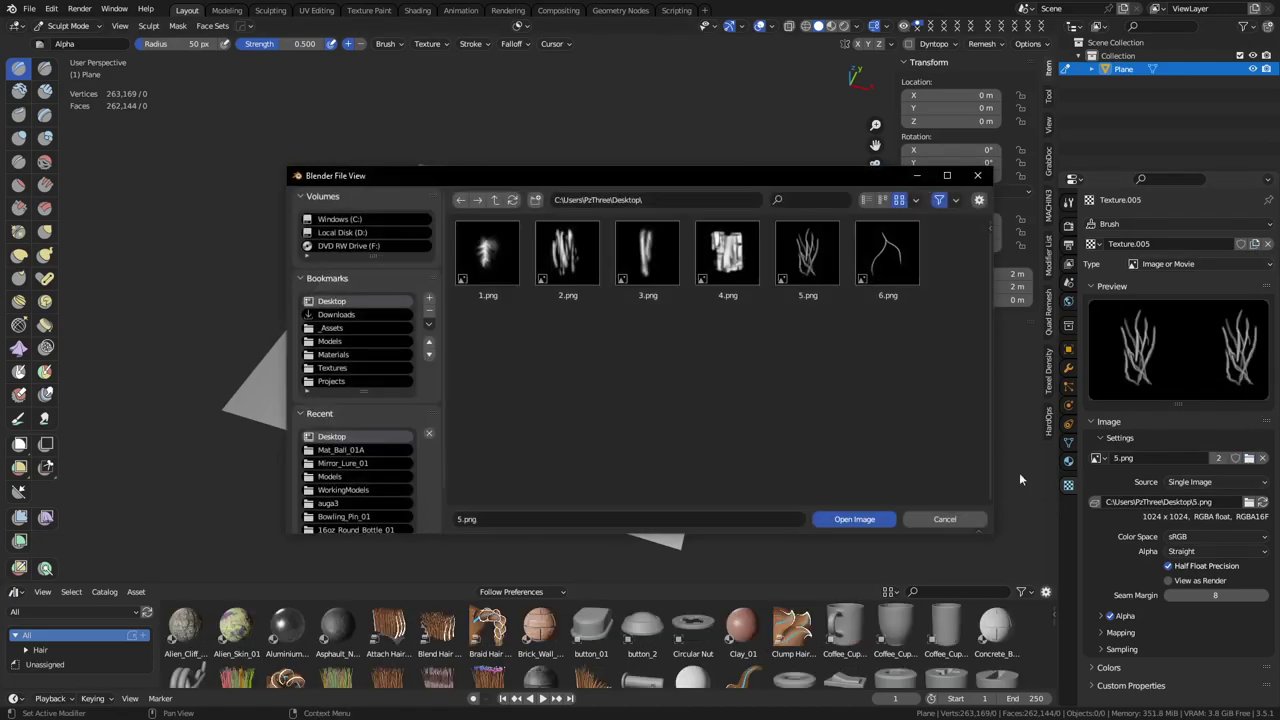
double_click(869, 287)
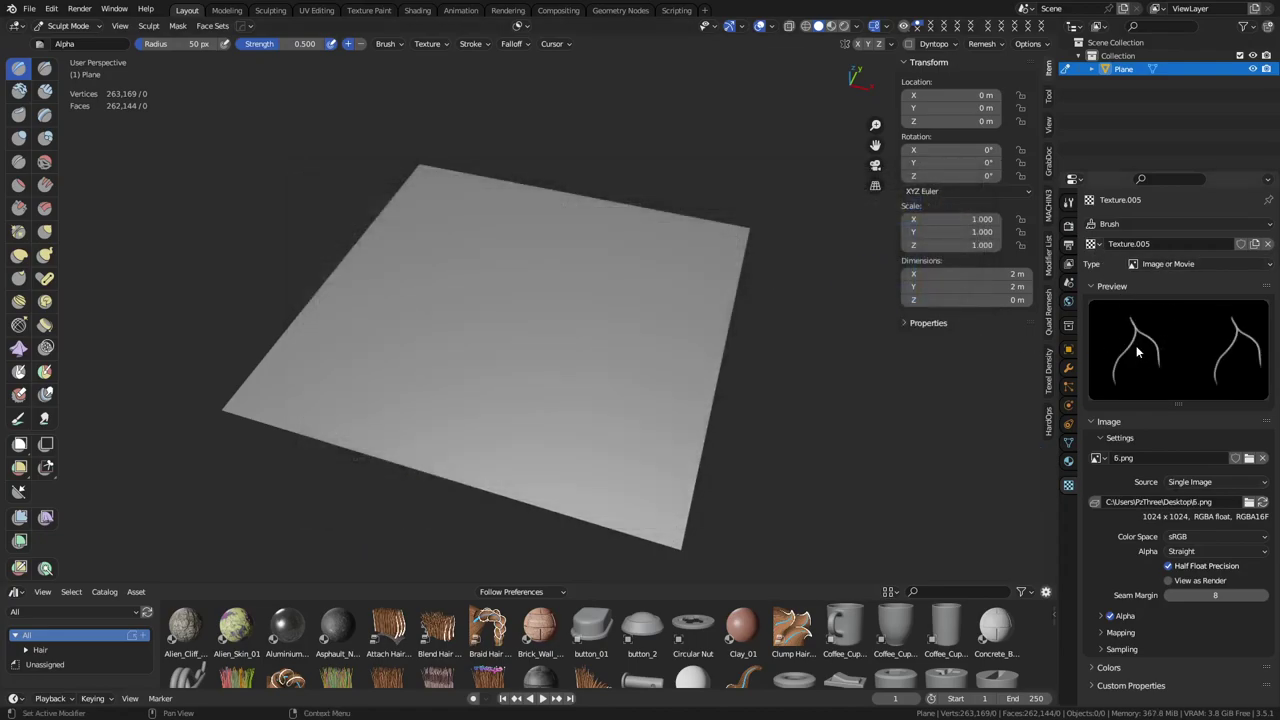
Open the list of available brush textures
left_click(1093, 244)
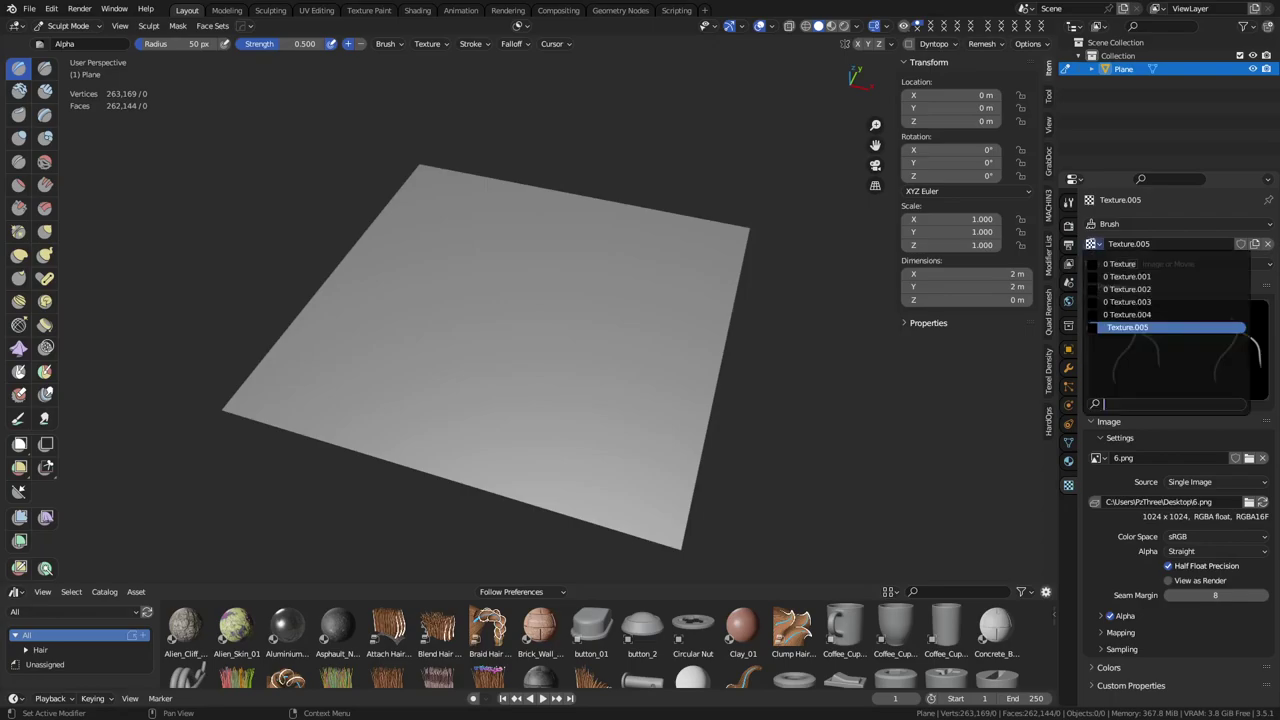